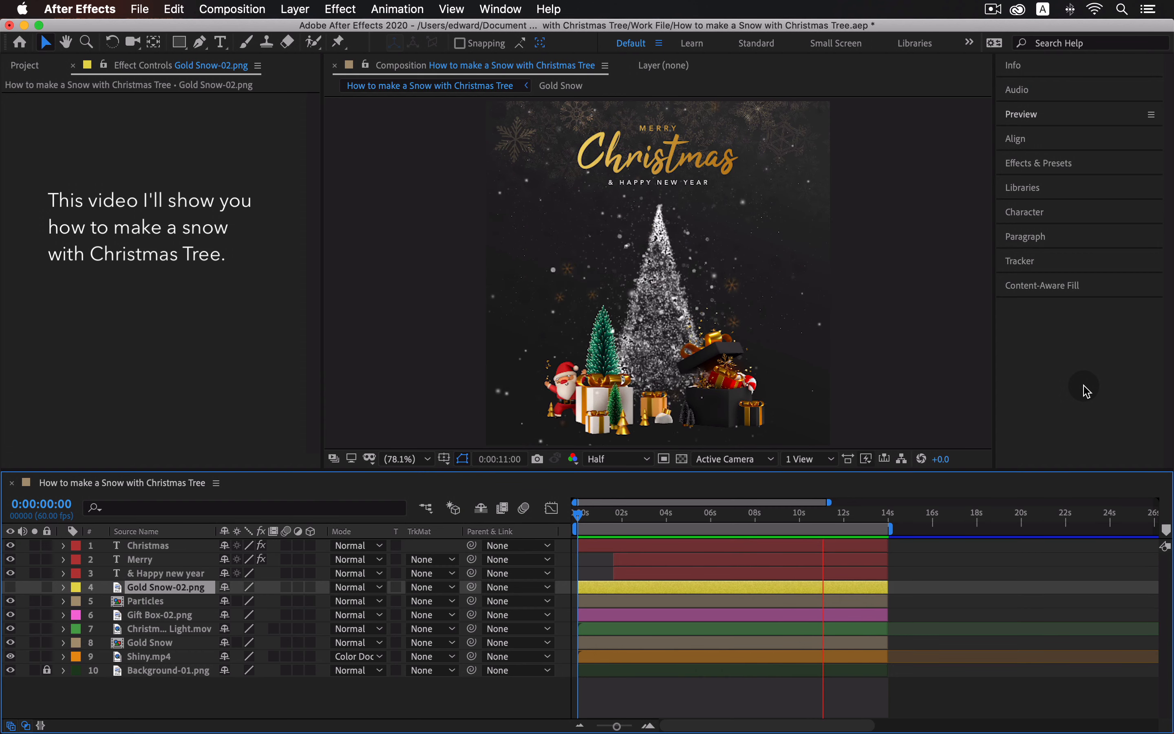
Stop the preview and create a new 1080 x 1080 composition at 60 fps lasting one minute.
{"action": "key", "text": "space"}
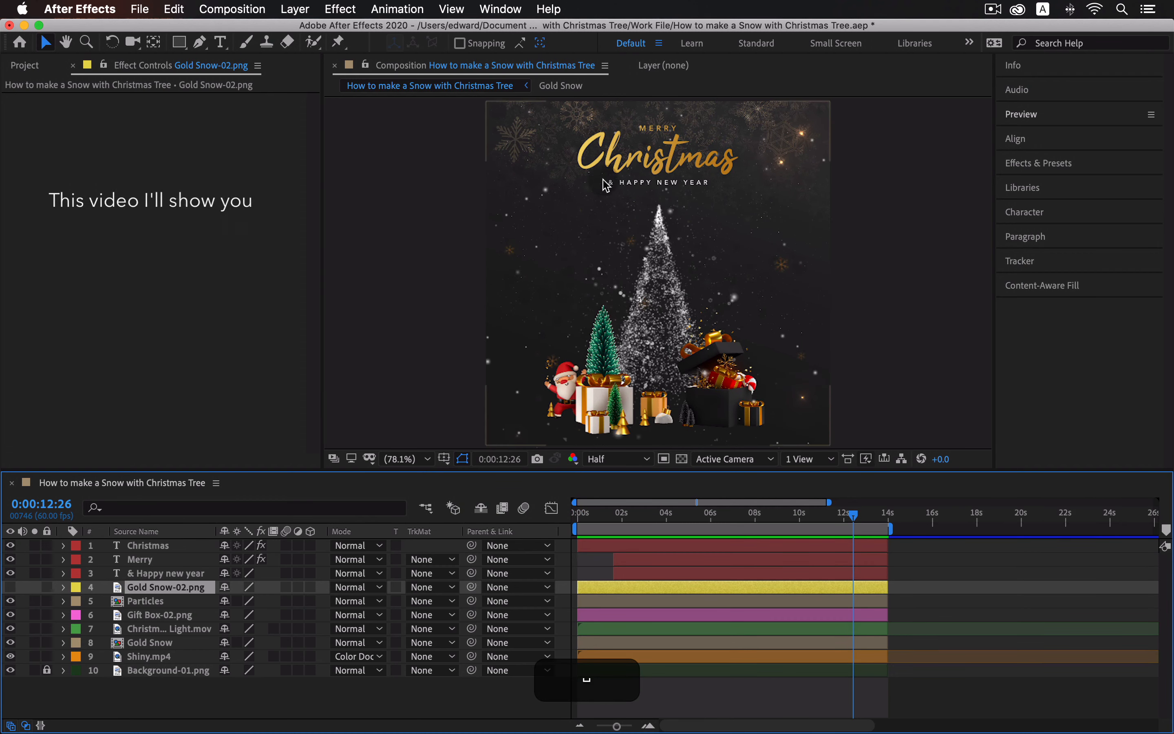
{"action": "left_click", "coordinate": [243, 10]}
{"action": "left_click", "coordinate": [252, 29]}
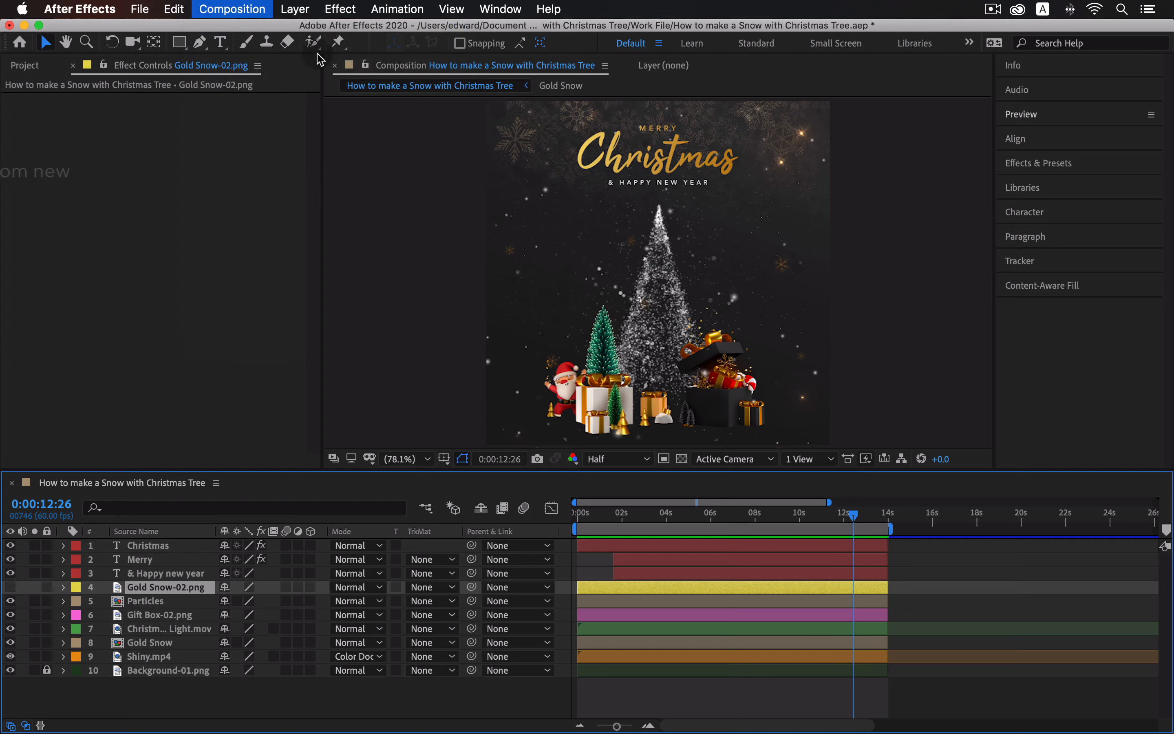
{"action": "left_click", "coordinate": [778, 572]}
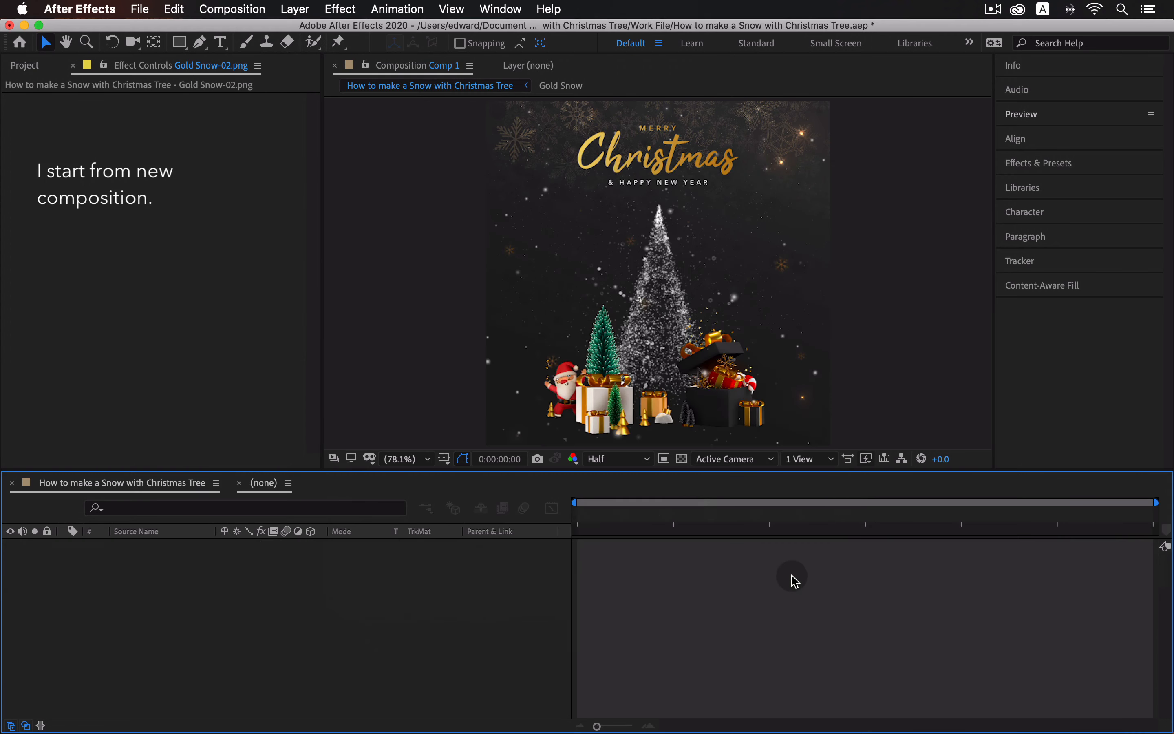
Add Shiny.mp4, Gold Snow-02.png, Gift Box-02.png, Christmas Tree Light.mov and Background-01.png from the project to Comp 1's timeline.
{"action": "left_click", "coordinate": [25, 66]}
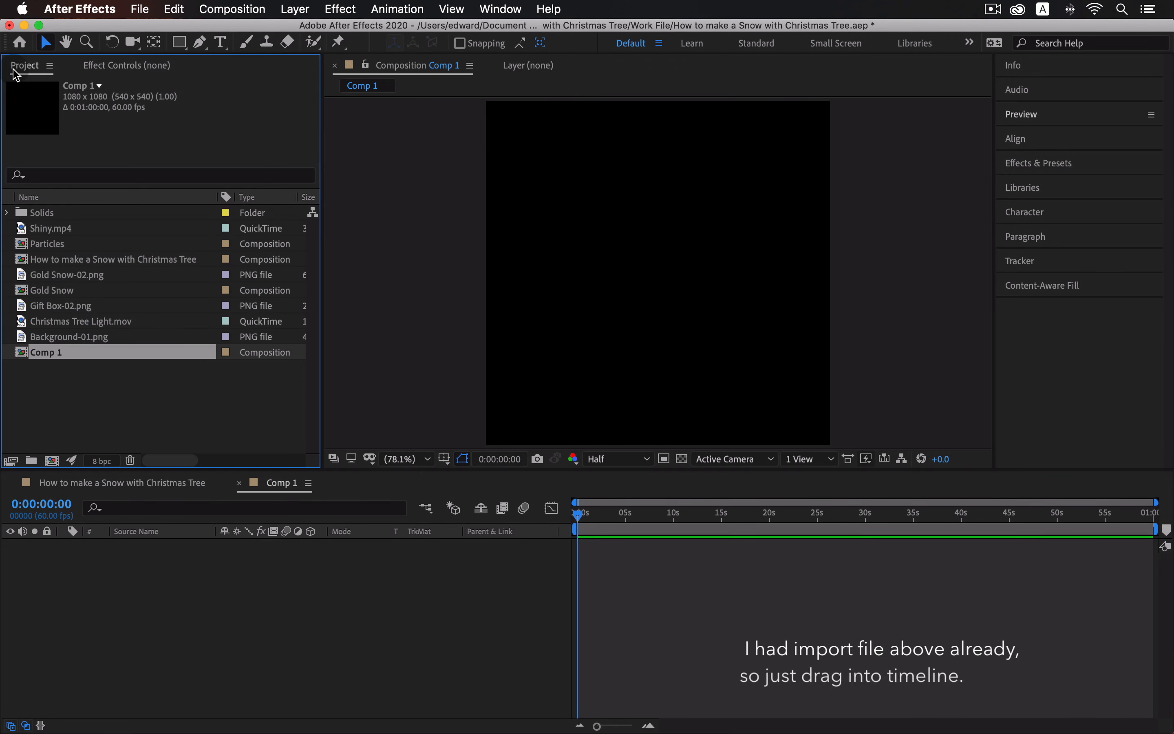
{"action": "left_click", "coordinate": [104, 379]}
{"action": "left_click", "coordinate": [61, 229]}
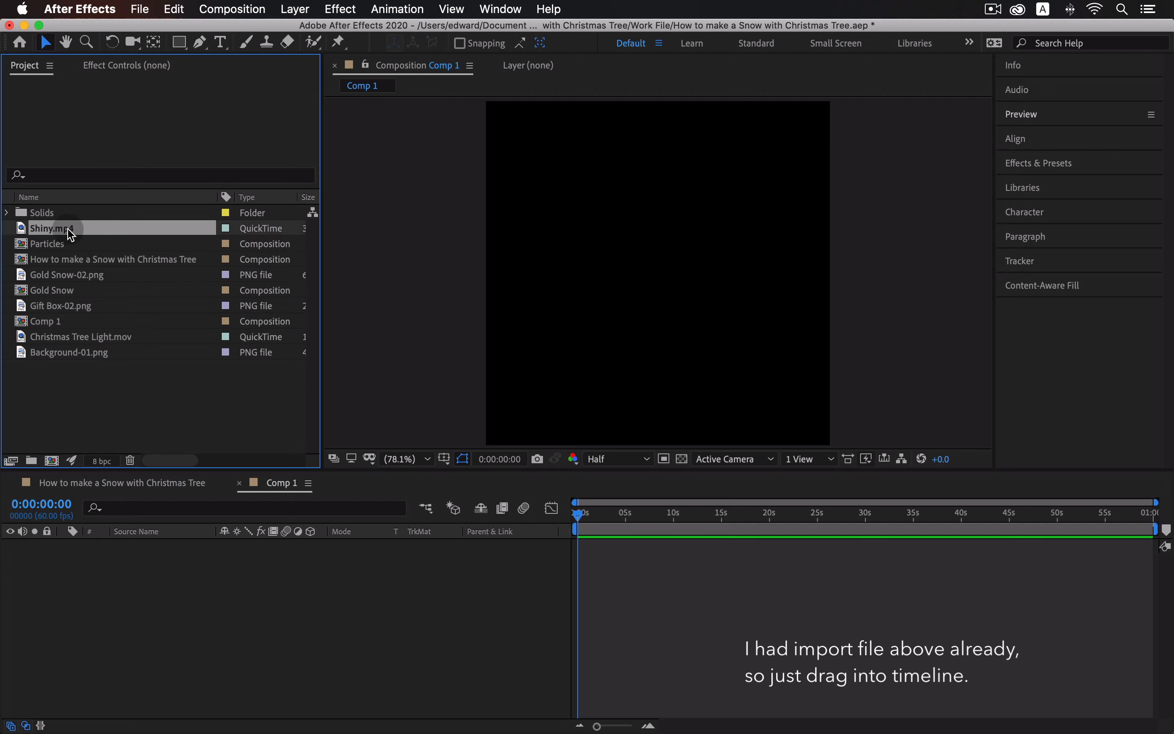
{"action": "left_click", "coordinate": [81, 280], "text": "super"}
{"action": "left_click", "coordinate": [78, 311], "text": "super"}
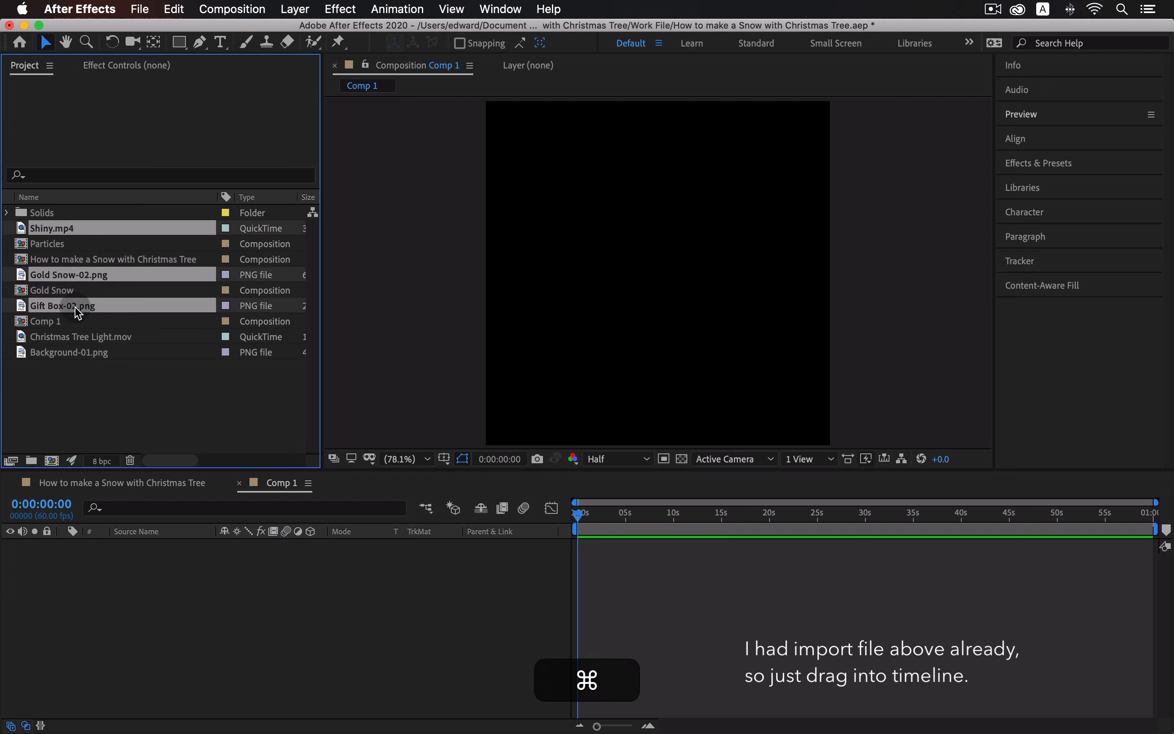
{"action": "left_click", "coordinate": [86, 354], "text": "super"}
{"action": "left_click", "coordinate": [105, 336], "text": "super"}
{"action": "left_click_drag", "start_coordinate": [105, 336], "coordinate": [191, 615]}
{"action": "left_click", "coordinate": [196, 663]}
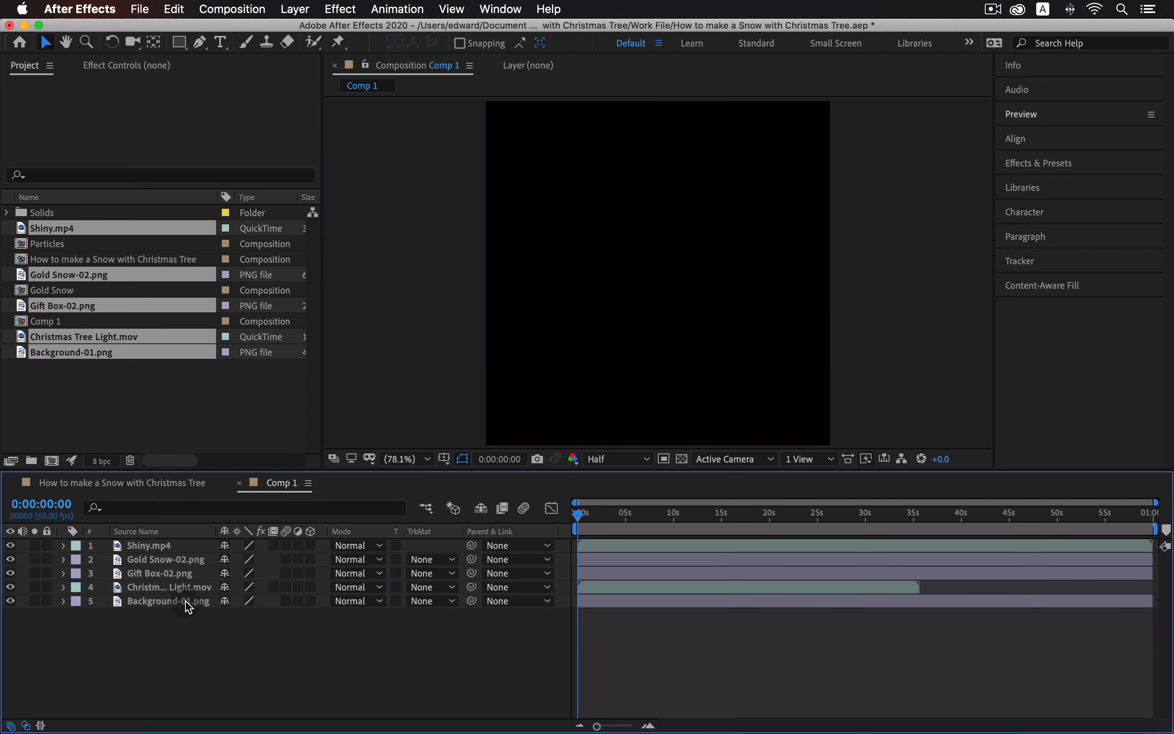
{"action": "left_click", "coordinate": [165, 559]}
{"action": "left_click", "coordinate": [186, 414]}
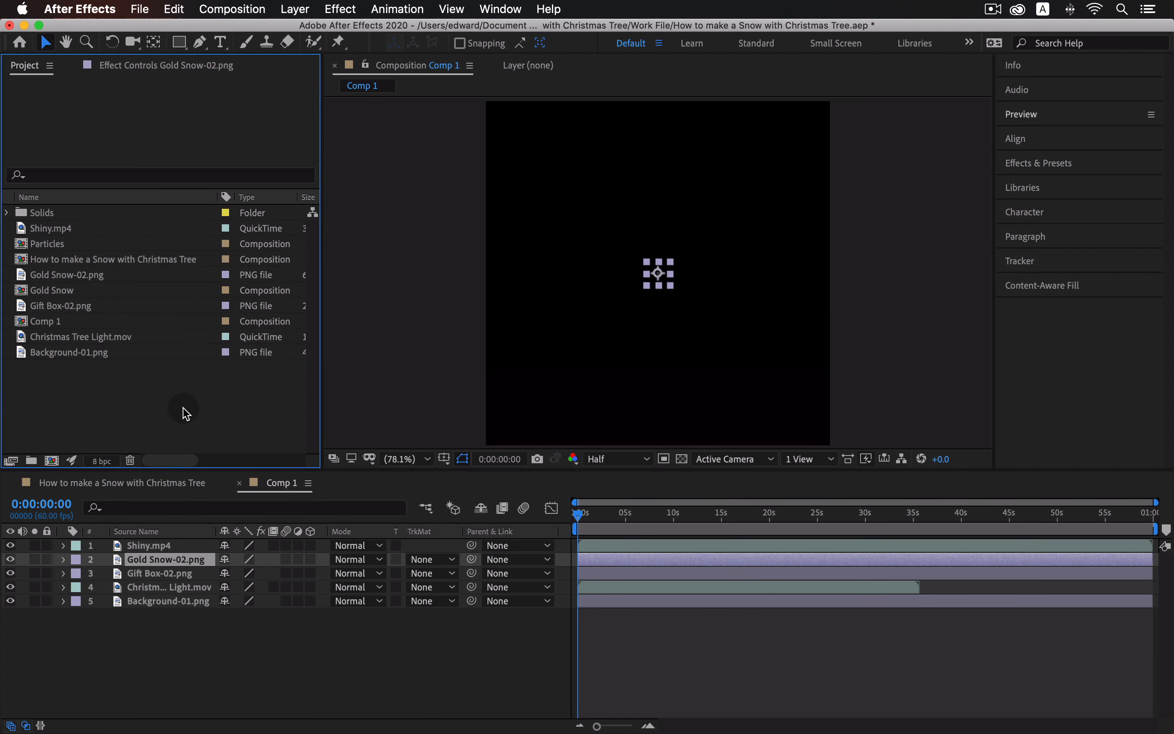
Label the Background-01.png layer Dark Green and the Christmas Tree Light.mov layer Green.
{"action": "left_click", "coordinate": [182, 67]}
{"action": "left_click", "coordinate": [138, 603]}
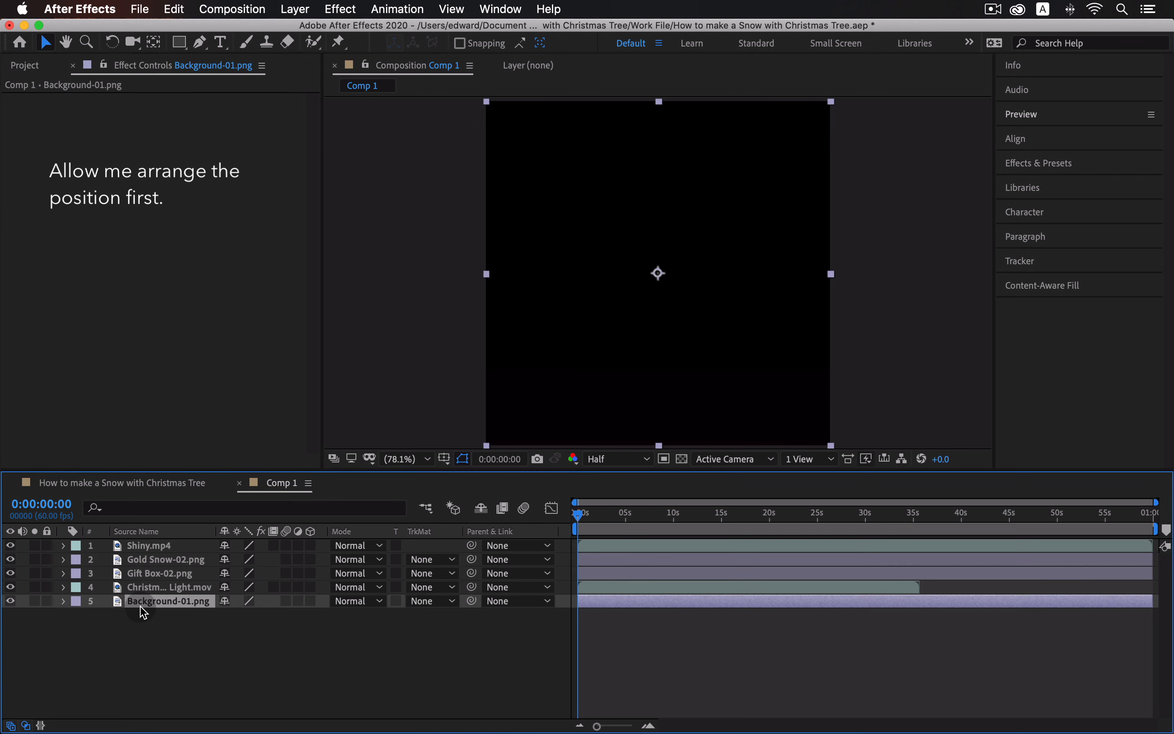
{"action": "left_click", "coordinate": [76, 601]}
{"action": "left_click", "coordinate": [103, 717]}
{"action": "left_click", "coordinate": [76, 588]}
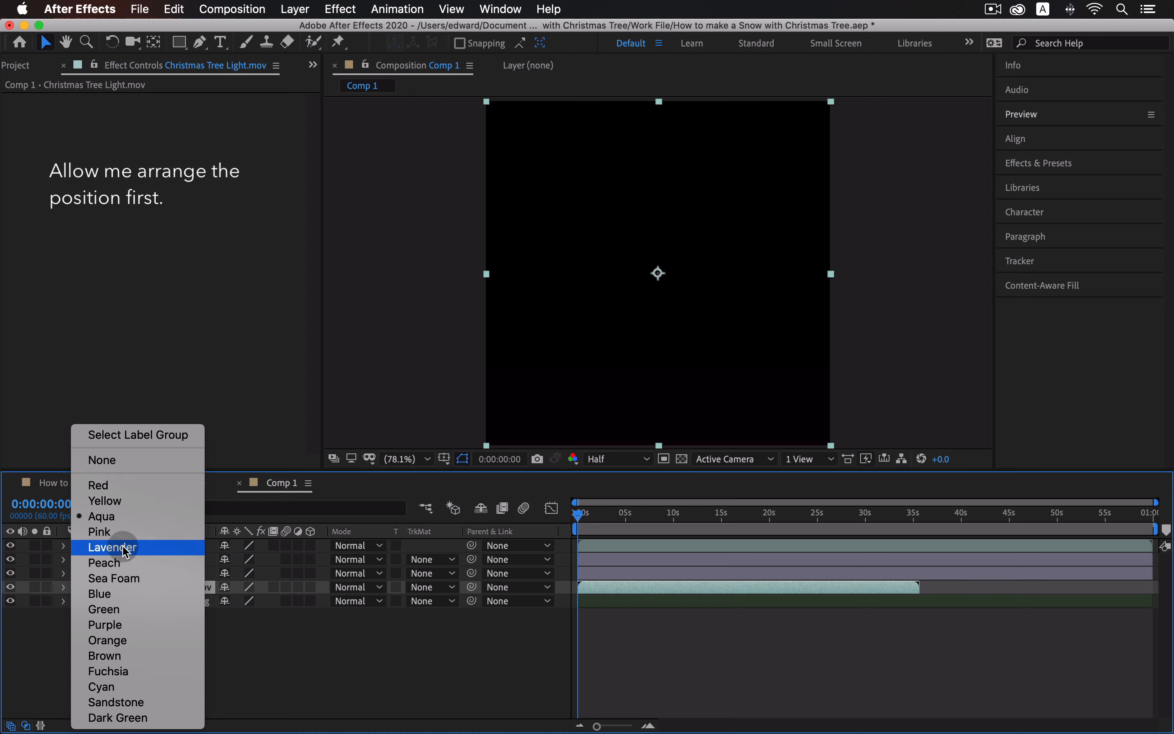
{"action": "left_click", "coordinate": [128, 610]}
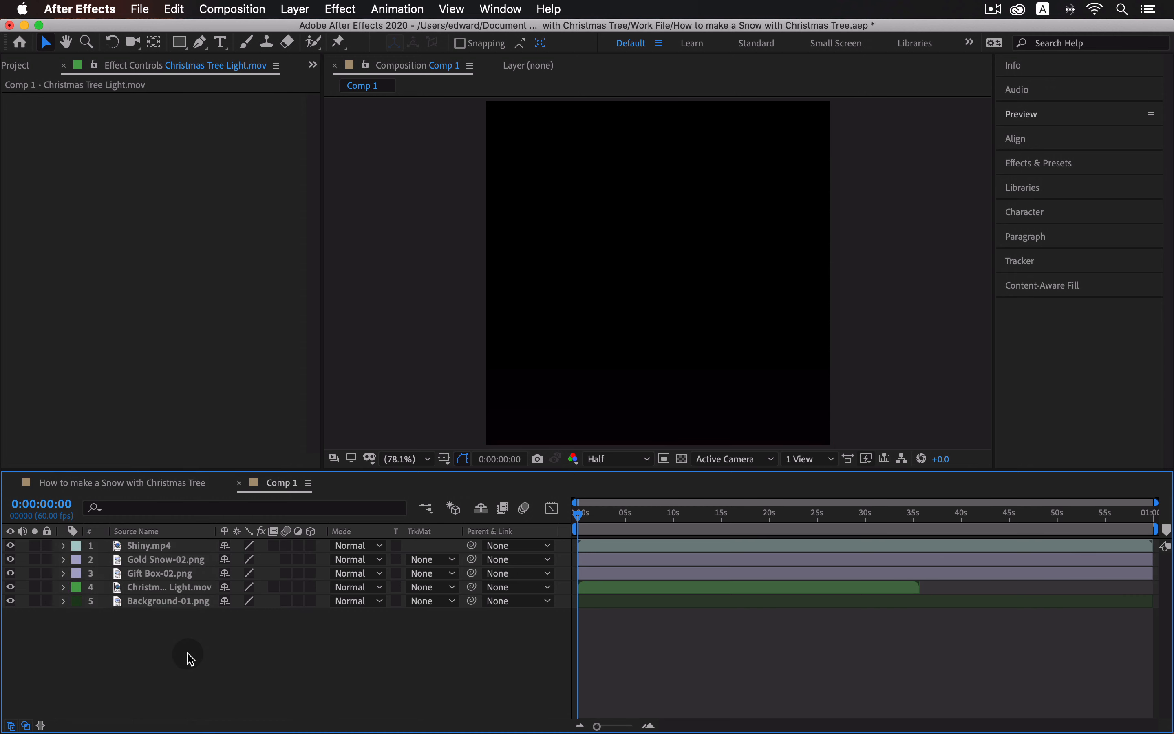
Move the Shiny.mp4 layer directly above Background-01.png and lower the gift box artwork straight down to the base of the tree.
{"action": "left_click_drag", "start_coordinate": [151, 549], "coordinate": [159, 602]}
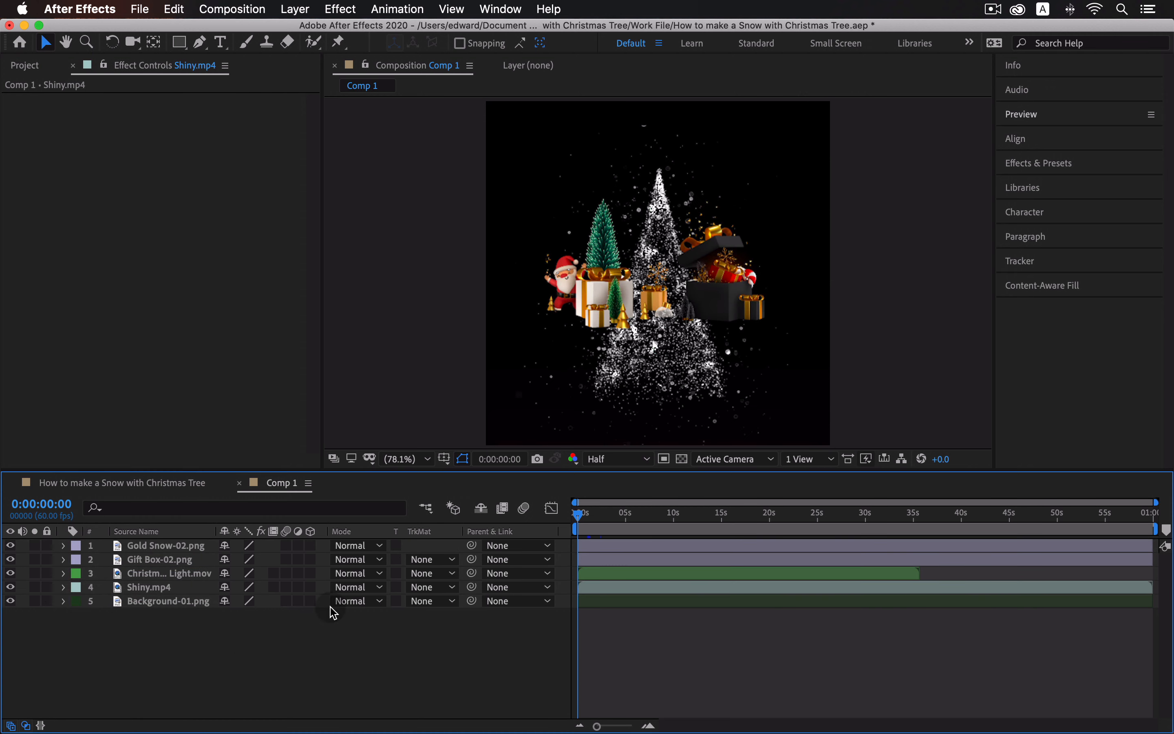
{"action": "left_click", "coordinate": [744, 330]}
{"action": "left_click_drag", "start_coordinate": [744, 331], "coordinate": [745, 385]}
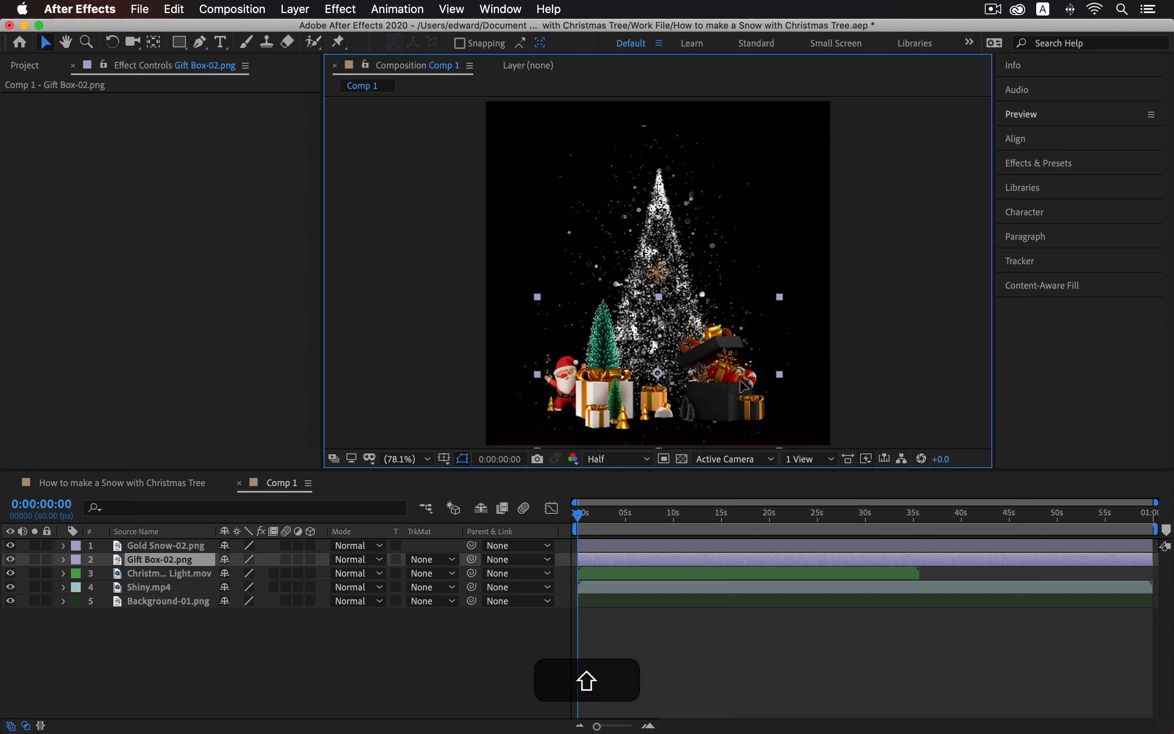
{"action": "left_click", "coordinate": [899, 370]}
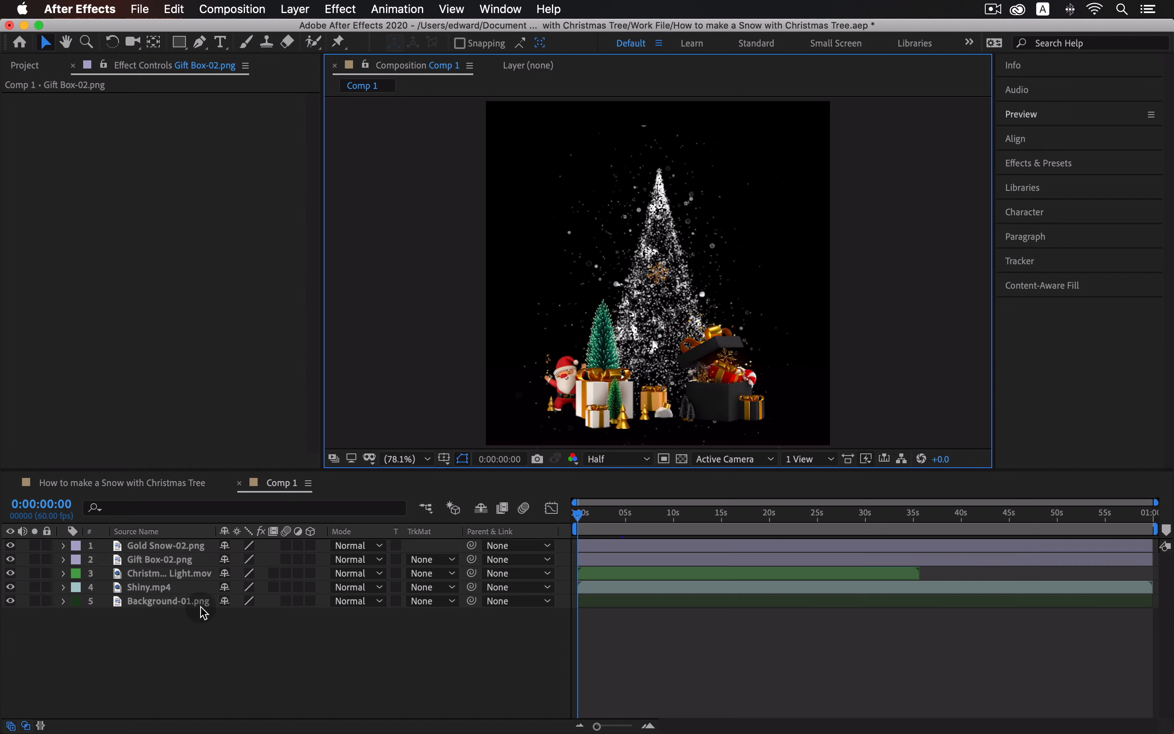
Set the Shiny.mp4 layer's blending mode to Color Dodge and scrub through the timeline to check the sparkles.
{"action": "left_click", "coordinate": [176, 595]}
{"action": "left_click", "coordinate": [672, 515]}
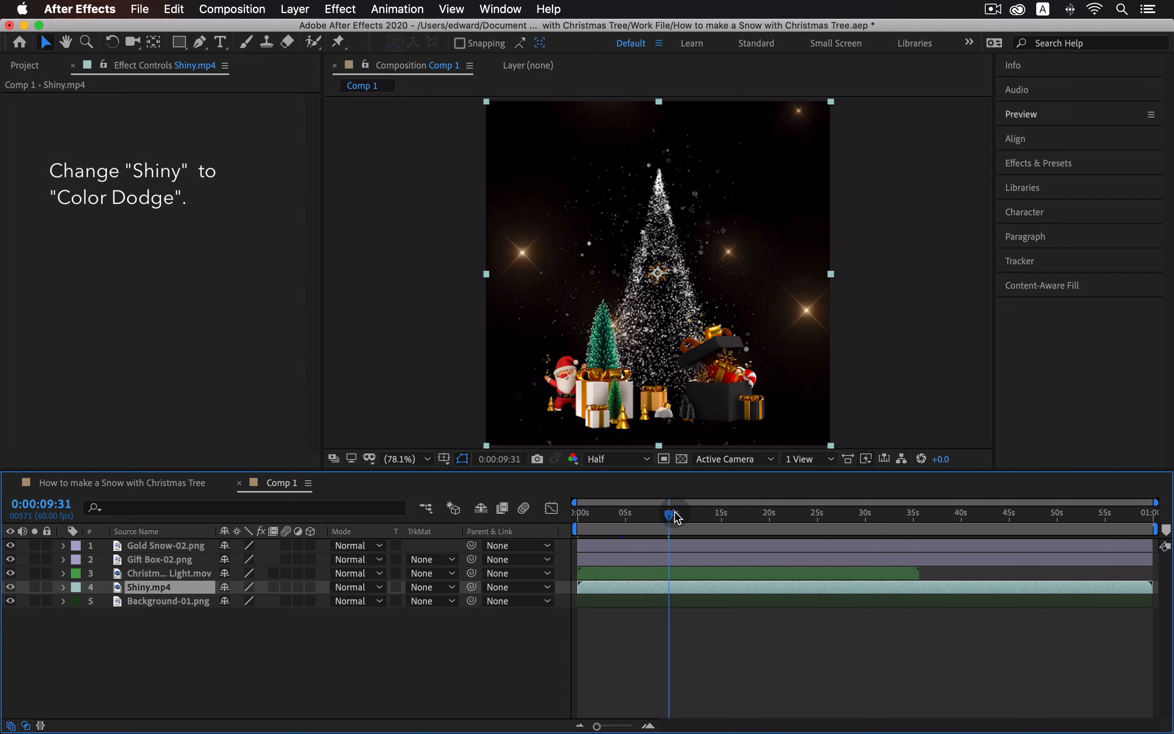
{"action": "left_click", "coordinate": [359, 587]}
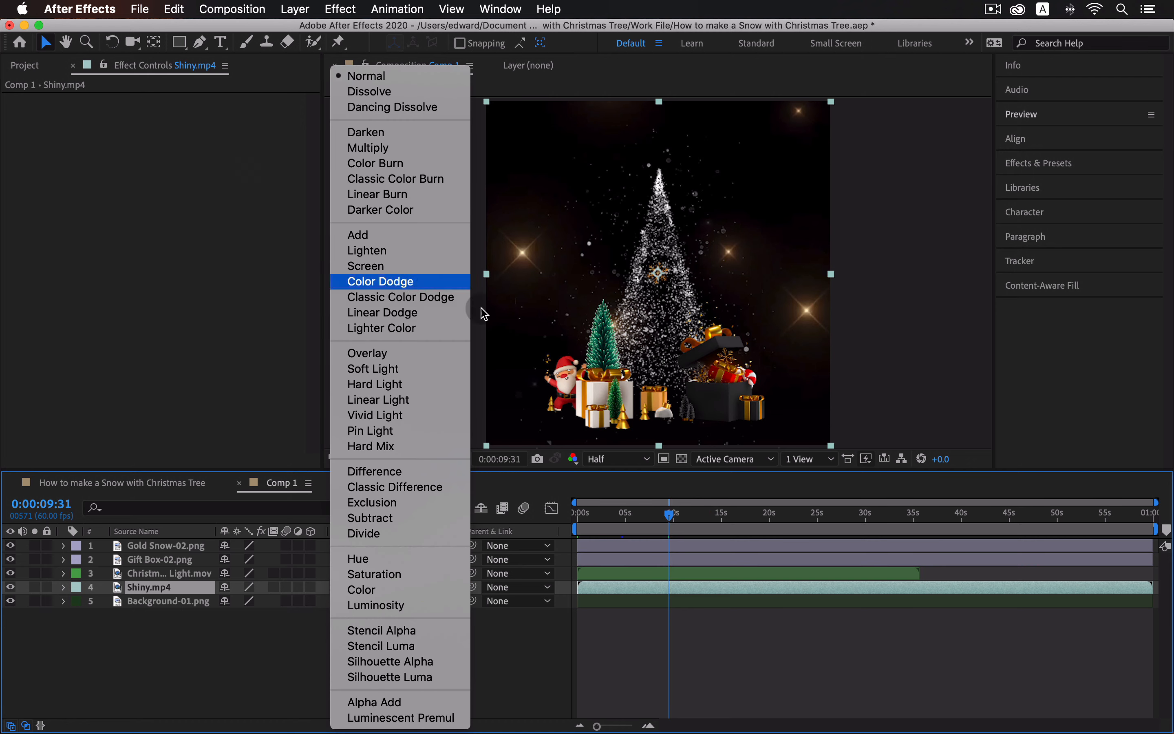
{"action": "left_click", "coordinate": [423, 283]}
{"action": "left_click_drag", "start_coordinate": [665, 518], "coordinate": [699, 525]}
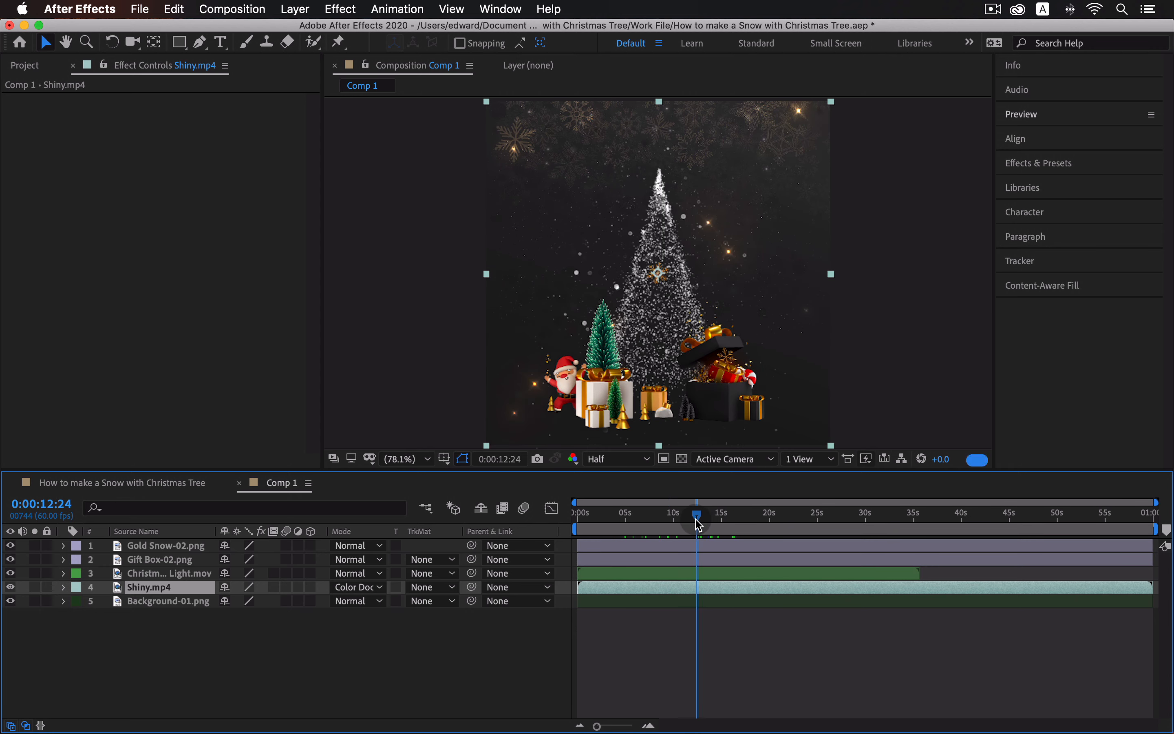
{"action": "left_click", "coordinate": [768, 685]}
Move the gold snowflake up and to the left of the tree, and inspect its image in the layer viewer.
{"action": "left_click", "coordinate": [155, 546]}
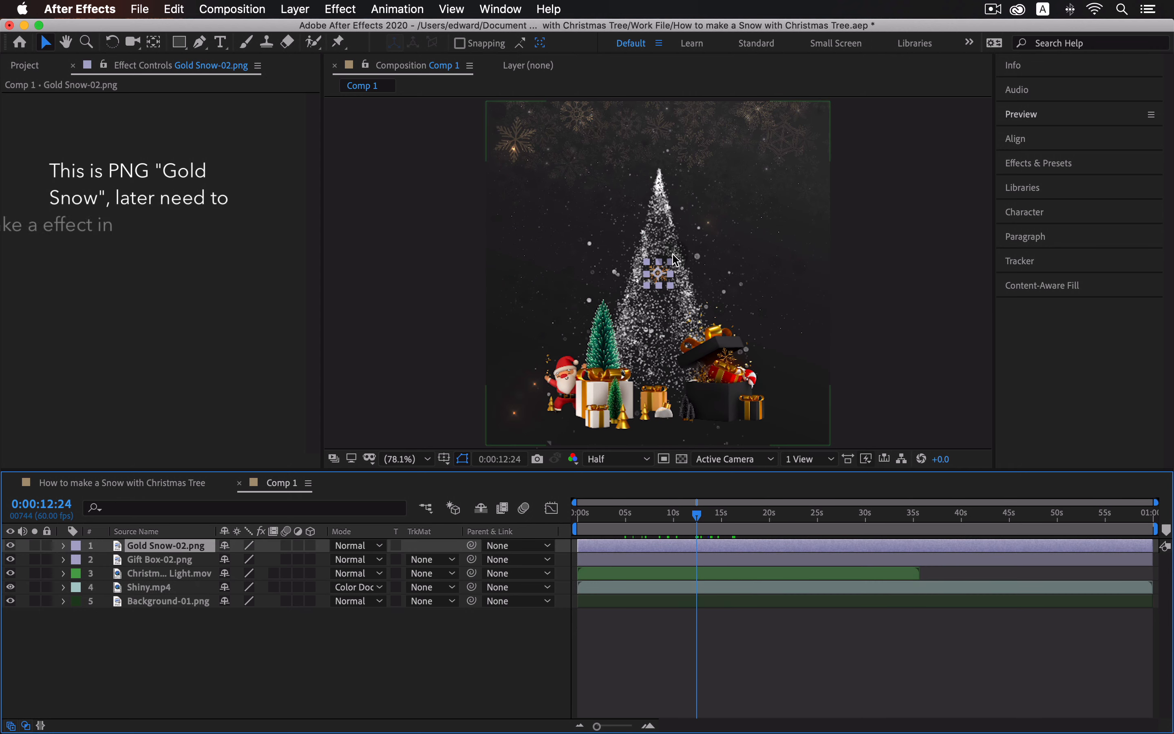
{"action": "left_click_drag", "start_coordinate": [662, 274], "coordinate": [570, 222]}
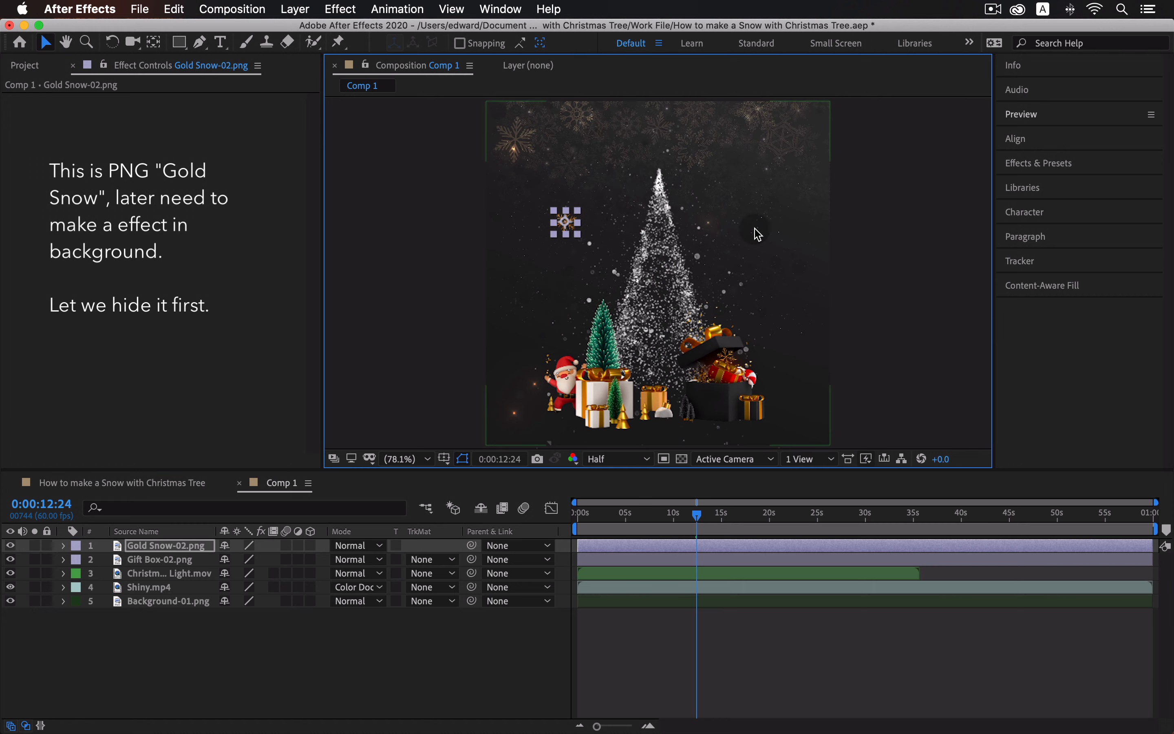
{"action": "left_click", "coordinate": [893, 258]}
{"action": "double_click", "coordinate": [568, 222]}
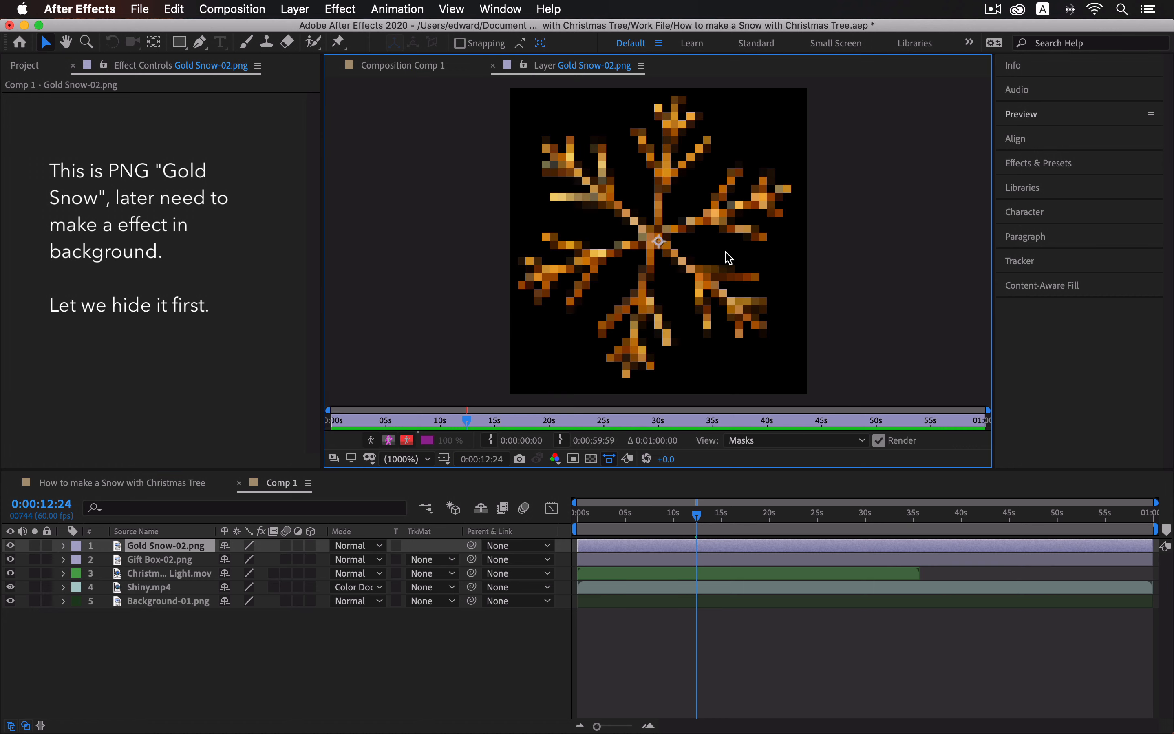
{"action": "left_click", "coordinate": [406, 70]}
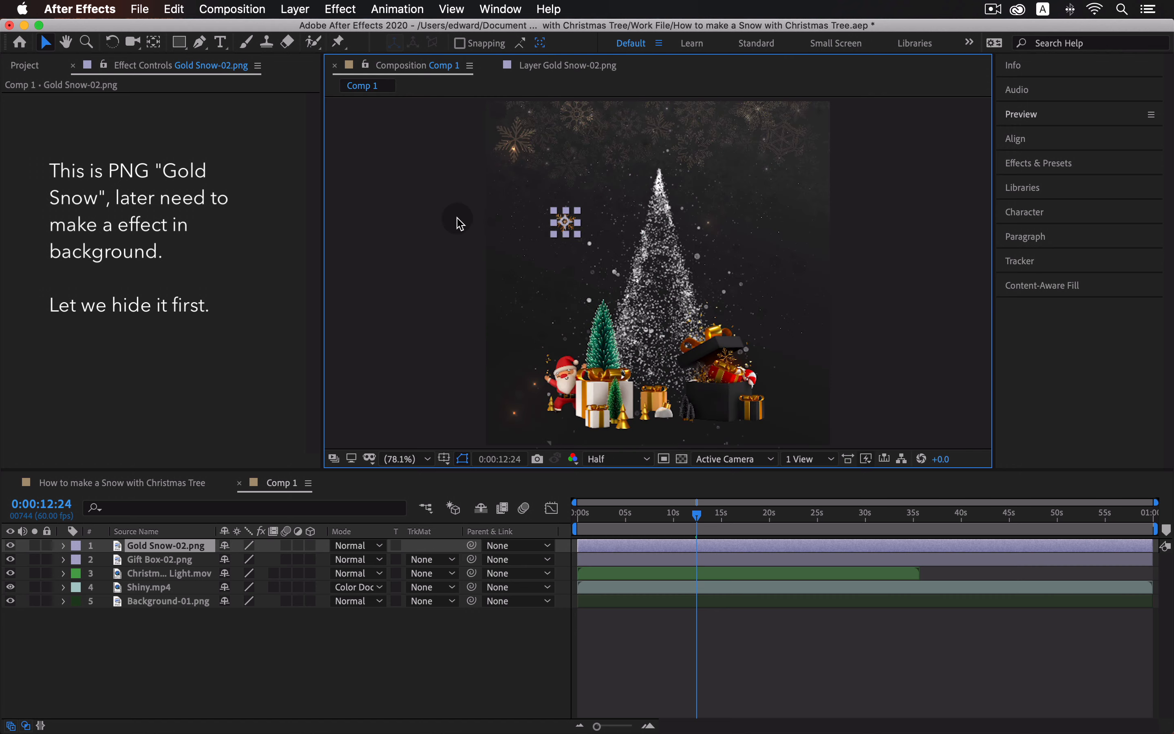
{"action": "left_click", "coordinate": [458, 218]}
Hide the Gold Snow-02.png layer and label it Yellow.
{"action": "left_click", "coordinate": [10, 546]}
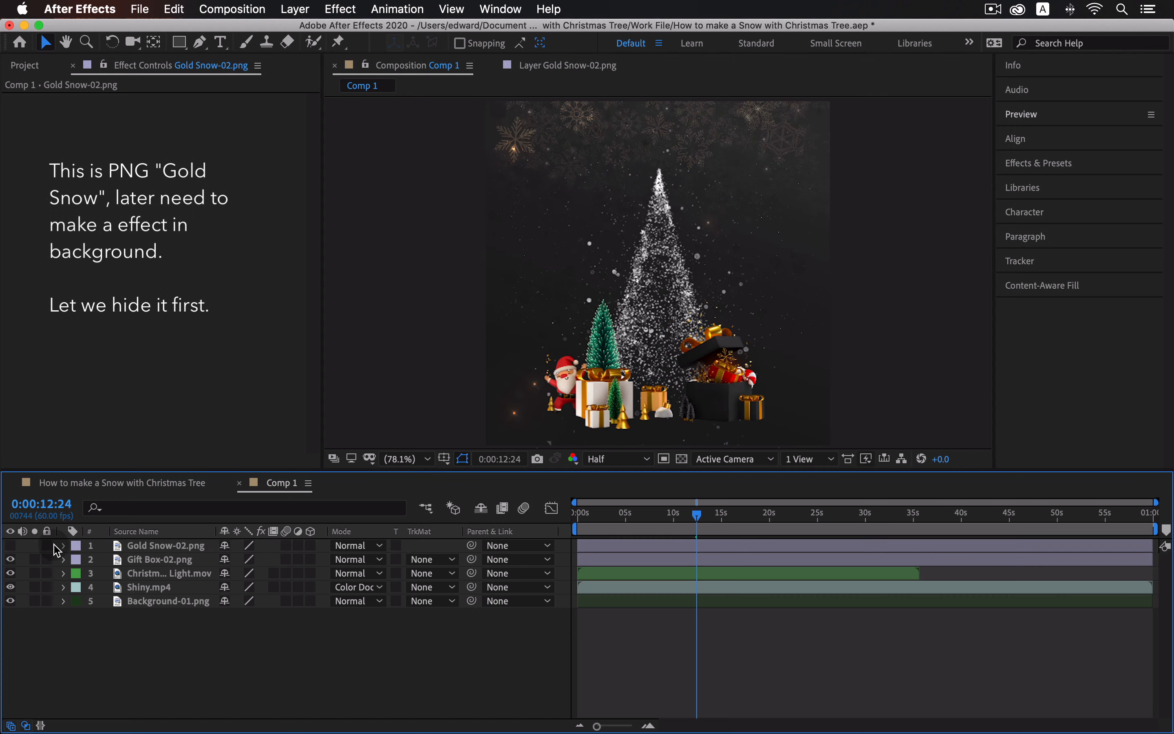
{"action": "left_click", "coordinate": [76, 545]}
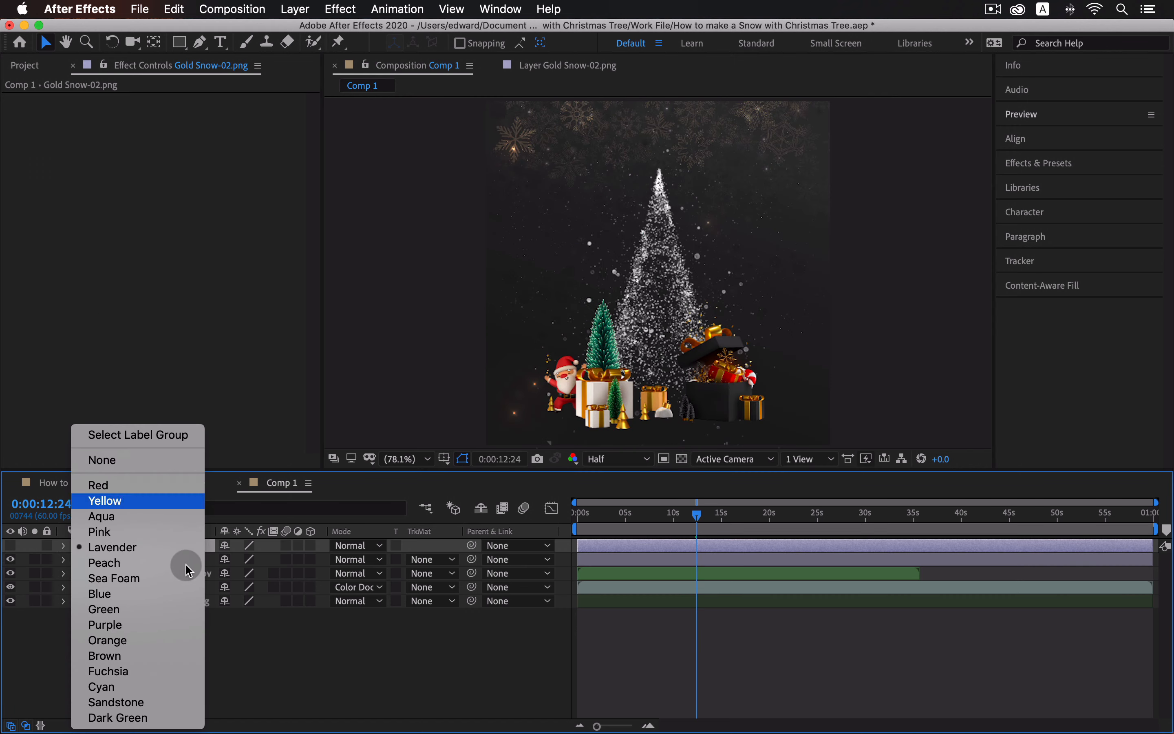
{"action": "left_click", "coordinate": [134, 500]}
{"action": "key", "text": "super+shift+a"}
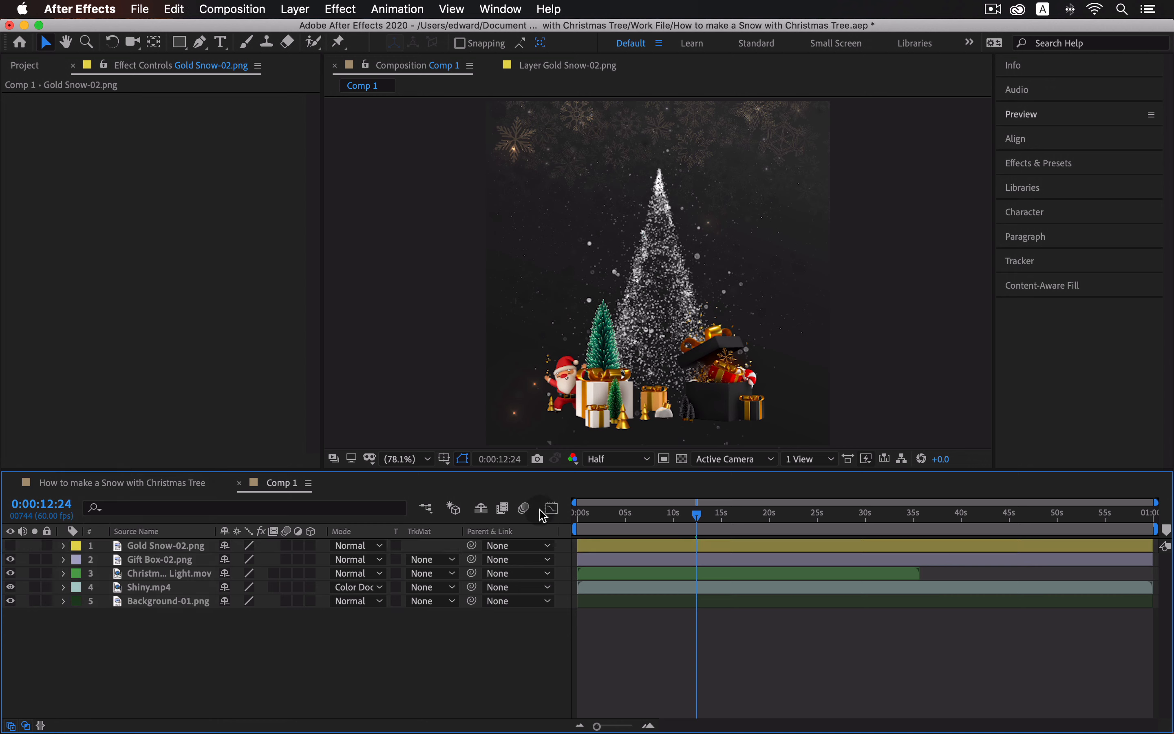
Copy the Christmas, Merry and & Happy new year text layers from the finished composition into Comp 1, and check them at 0:00:06:02.
{"action": "left_click", "coordinate": [144, 487]}
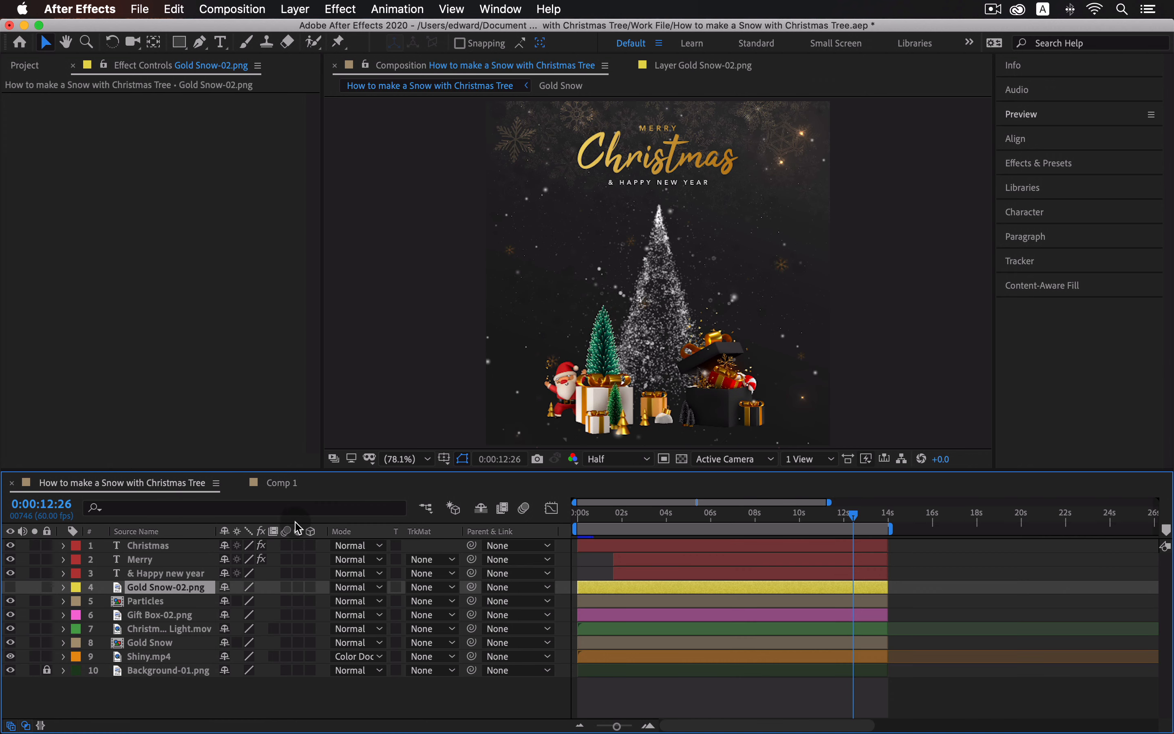
{"action": "left_click", "coordinate": [160, 546]}
{"action": "left_click", "coordinate": [170, 574], "text": "shift"}
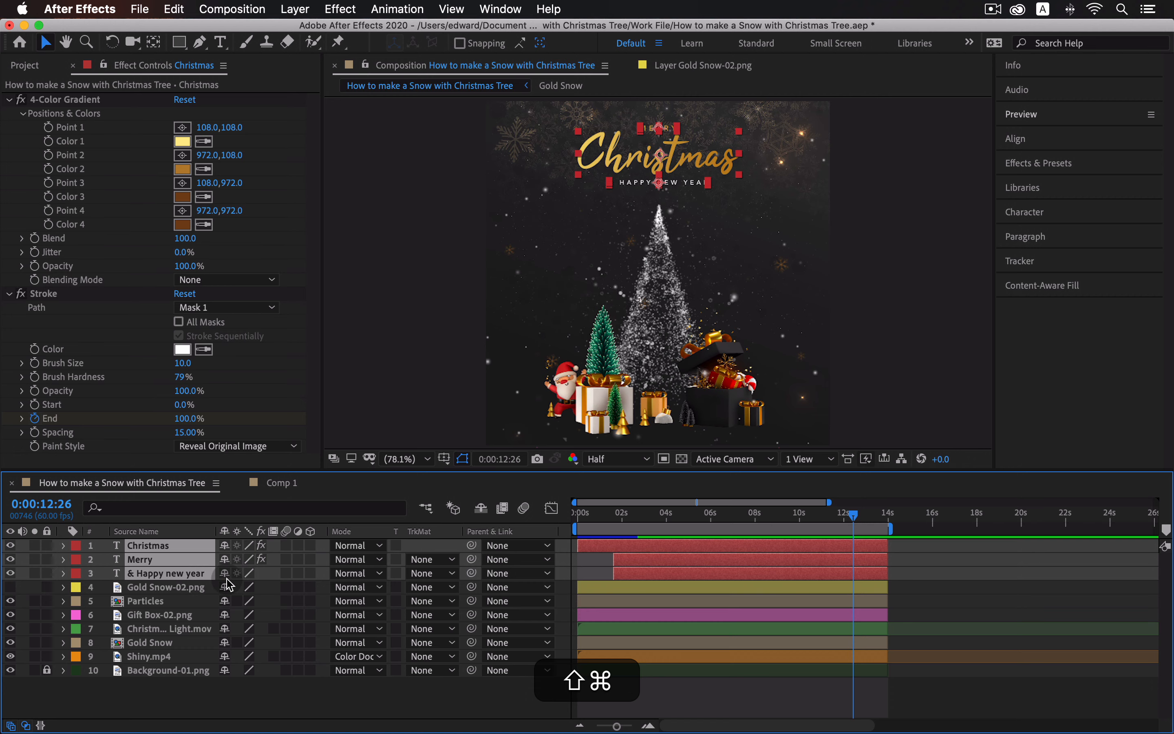
{"action": "left_click", "coordinate": [278, 485]}
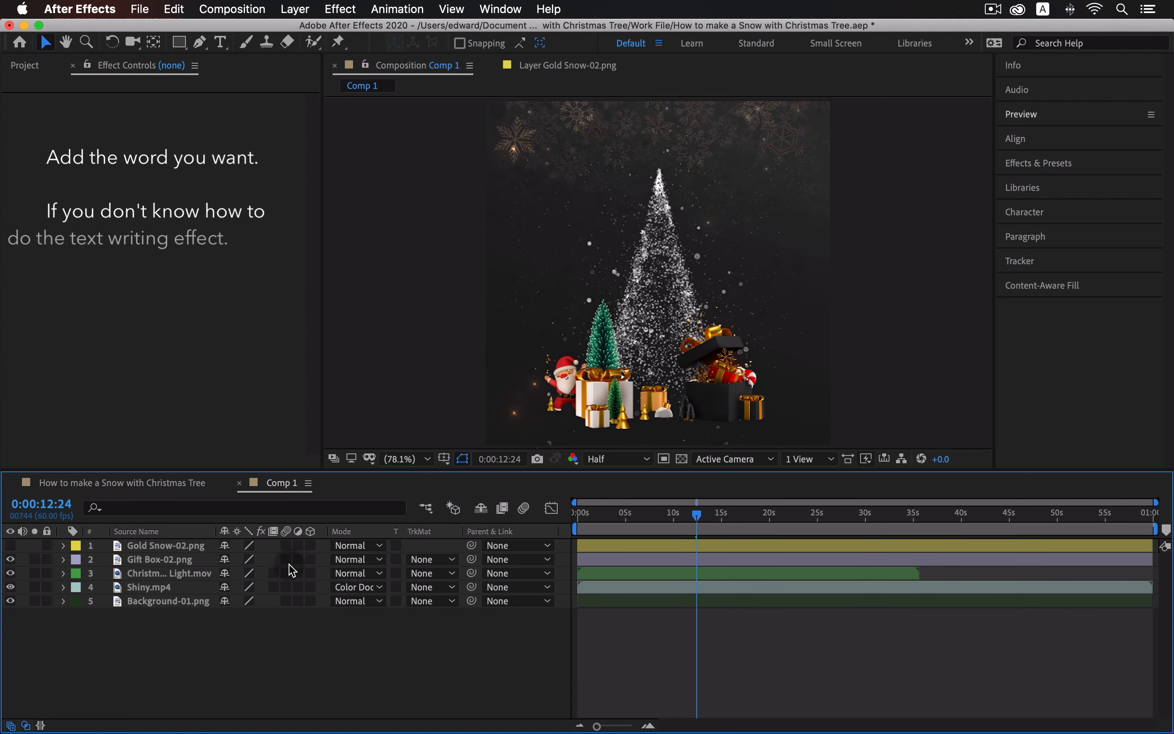
{"action": "key", "text": "cmd+v"}
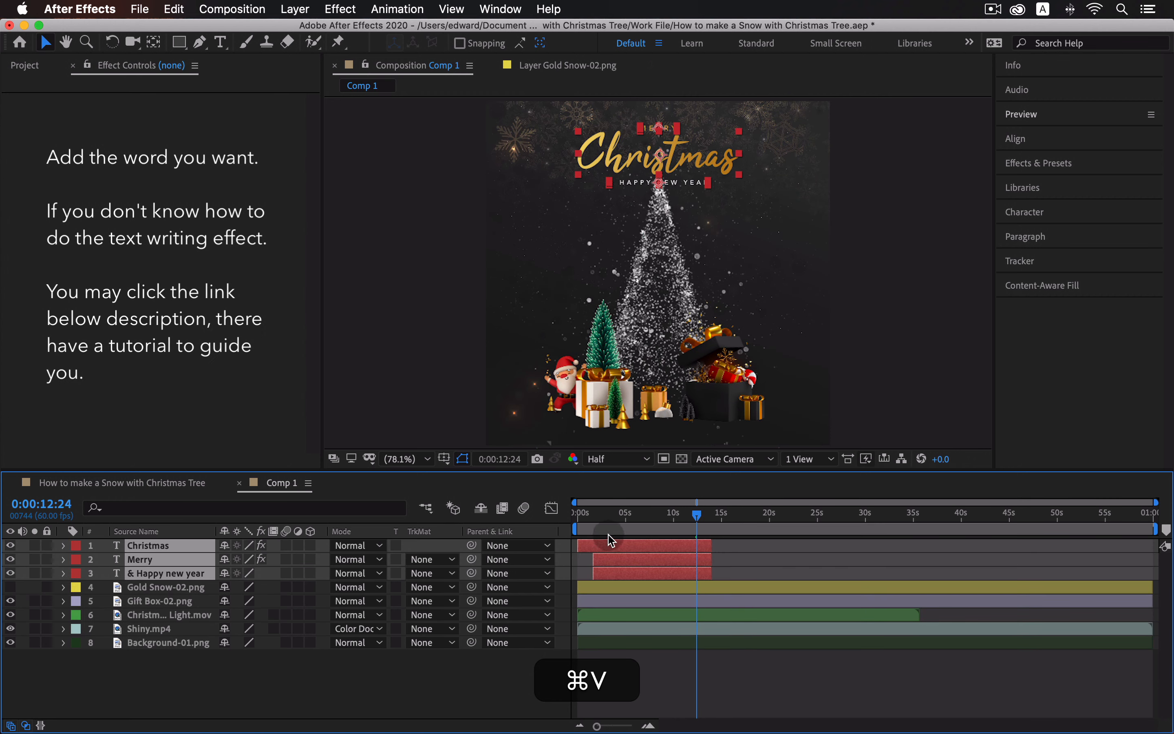
{"action": "left_click", "coordinate": [577, 527]}
{"action": "left_click_drag", "start_coordinate": [577, 527], "coordinate": [635, 527]}
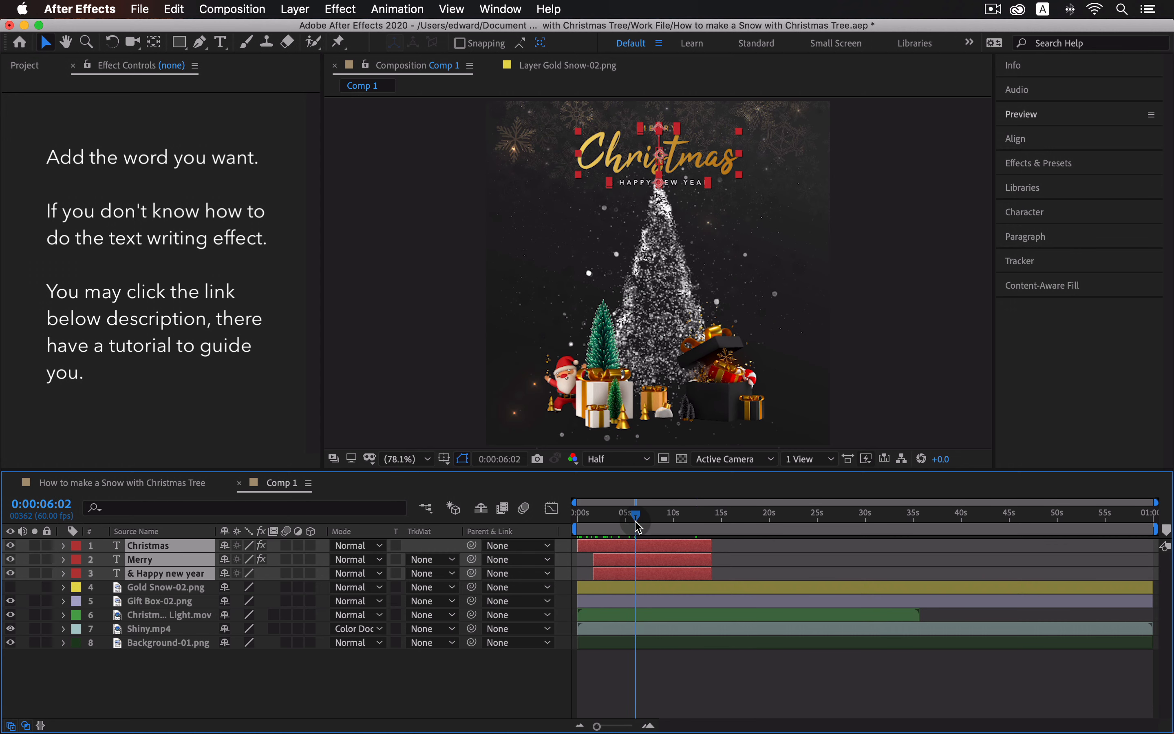
{"action": "left_click", "coordinate": [703, 663]}
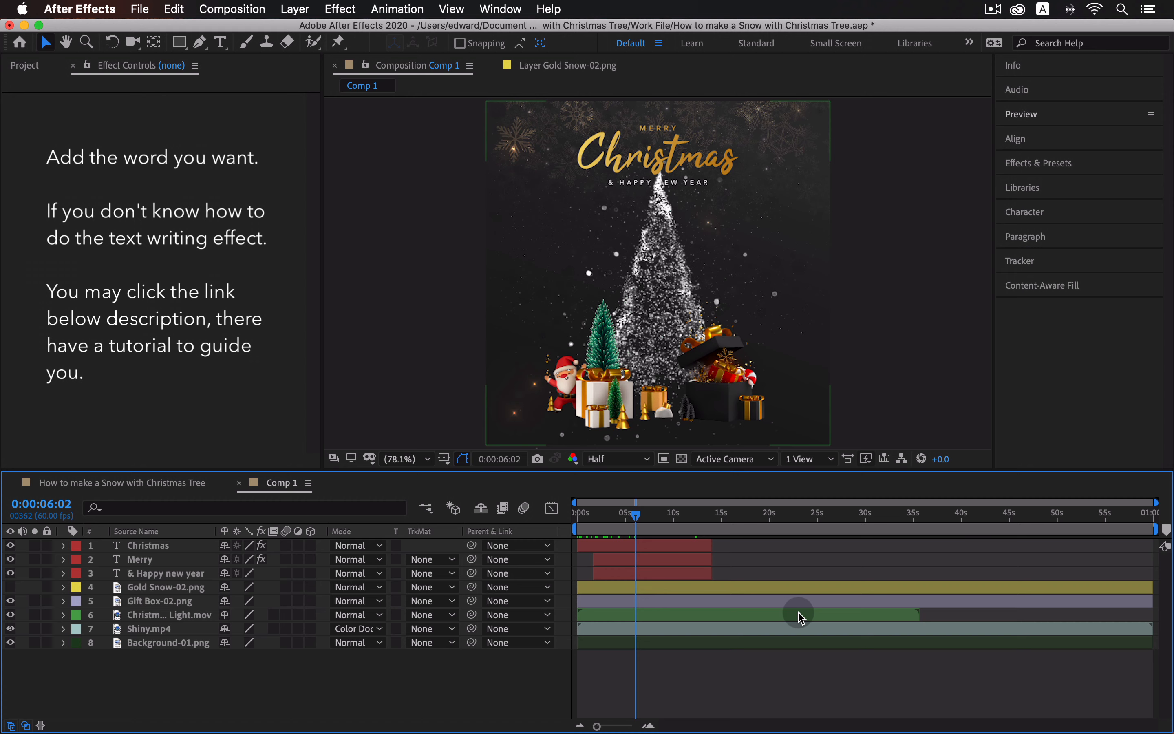
Scale down the Christmas Tree Light.mov layer proportionally and lower it so the tree's tip sits just below the greeting text.
{"action": "left_click", "coordinate": [802, 616]}
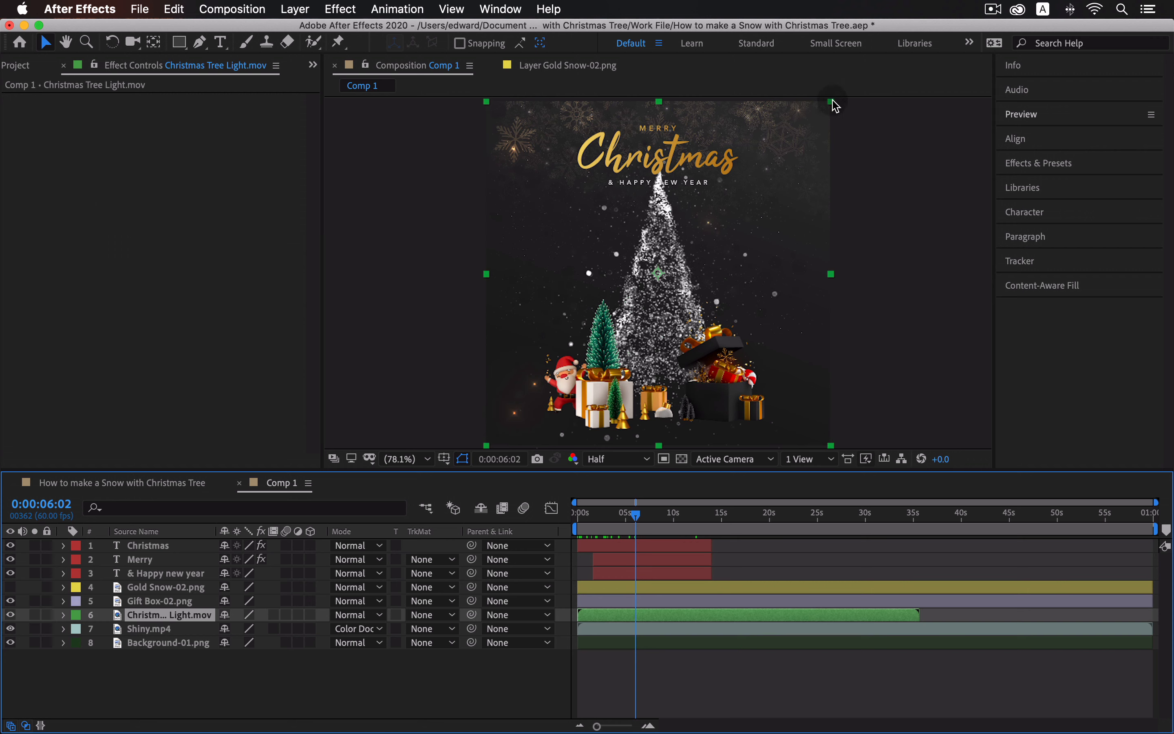
{"action": "left_click_drag", "start_coordinate": [835, 104], "coordinate": [796, 140]}
{"action": "left_click_drag", "start_coordinate": [660, 246], "coordinate": [660, 271]}
{"action": "left_click_drag", "start_coordinate": [796, 169], "coordinate": [802, 158]}
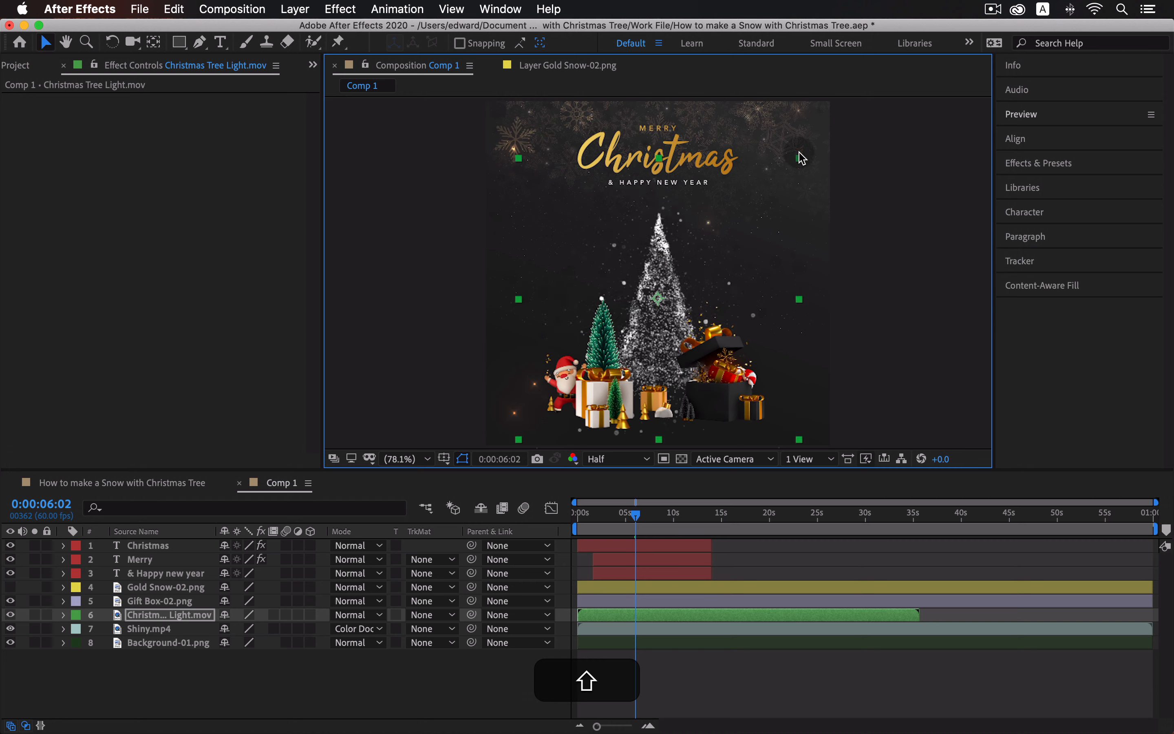
{"action": "left_click_drag", "start_coordinate": [667, 257], "coordinate": [667, 255]}
{"action": "left_click", "coordinate": [906, 280]}
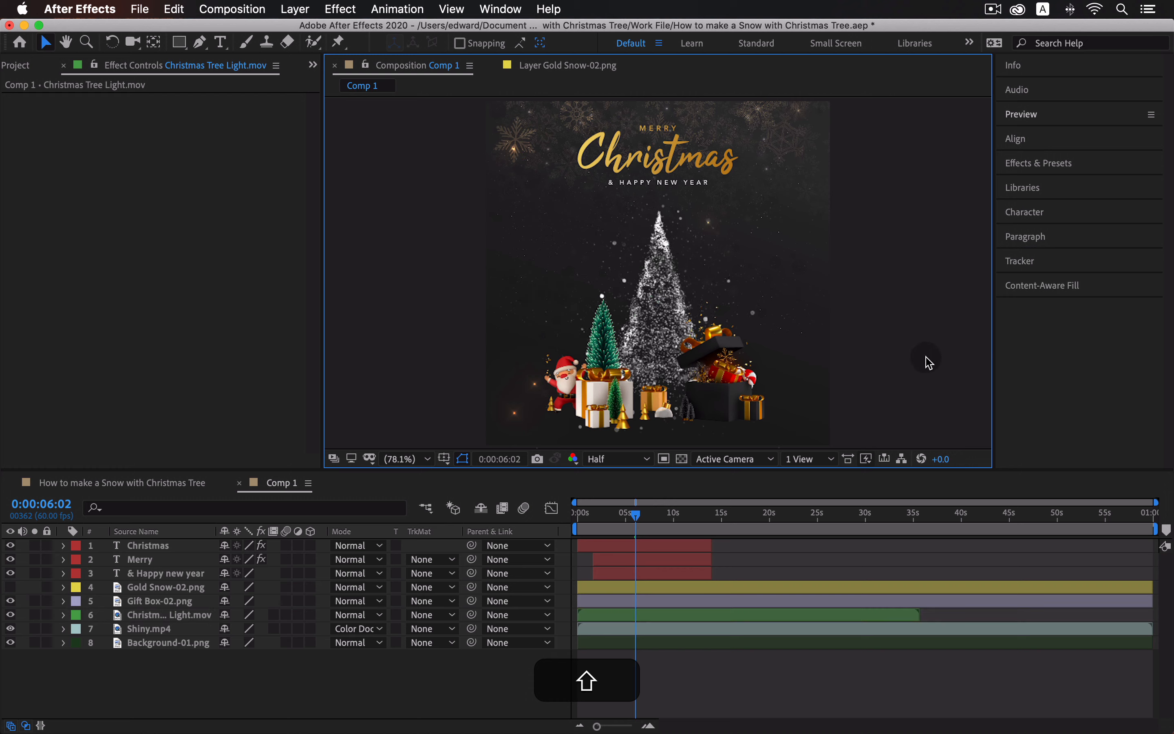
Check the layout at 0:00:07:34 and shorten Comp 1's work area to end with the text layers at about 14 seconds.
{"action": "mouse_move", "coordinate": [638, 522]}
{"action": "left_mouse_down"}
{"action": "mouse_move", "coordinate": [591, 527]}
{"action": "mouse_move", "coordinate": [651, 529]}
{"action": "left_mouse_up"}
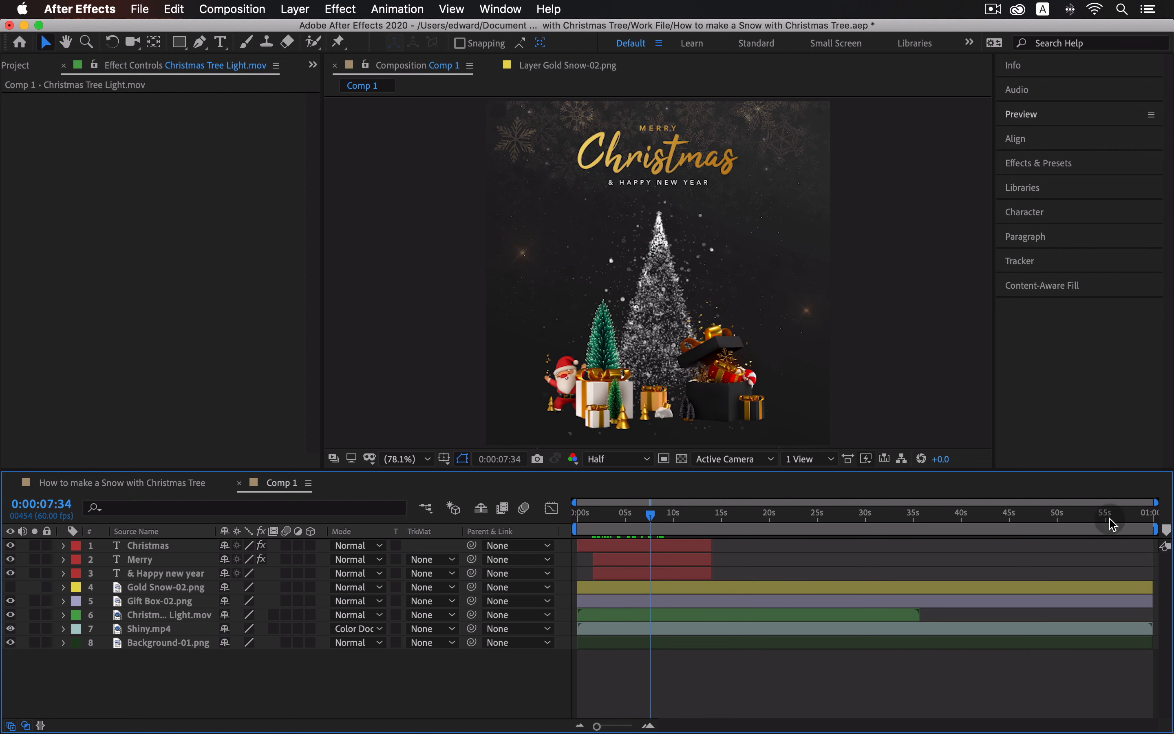
{"action": "left_click_drag", "start_coordinate": [1151, 530], "coordinate": [712, 545]}
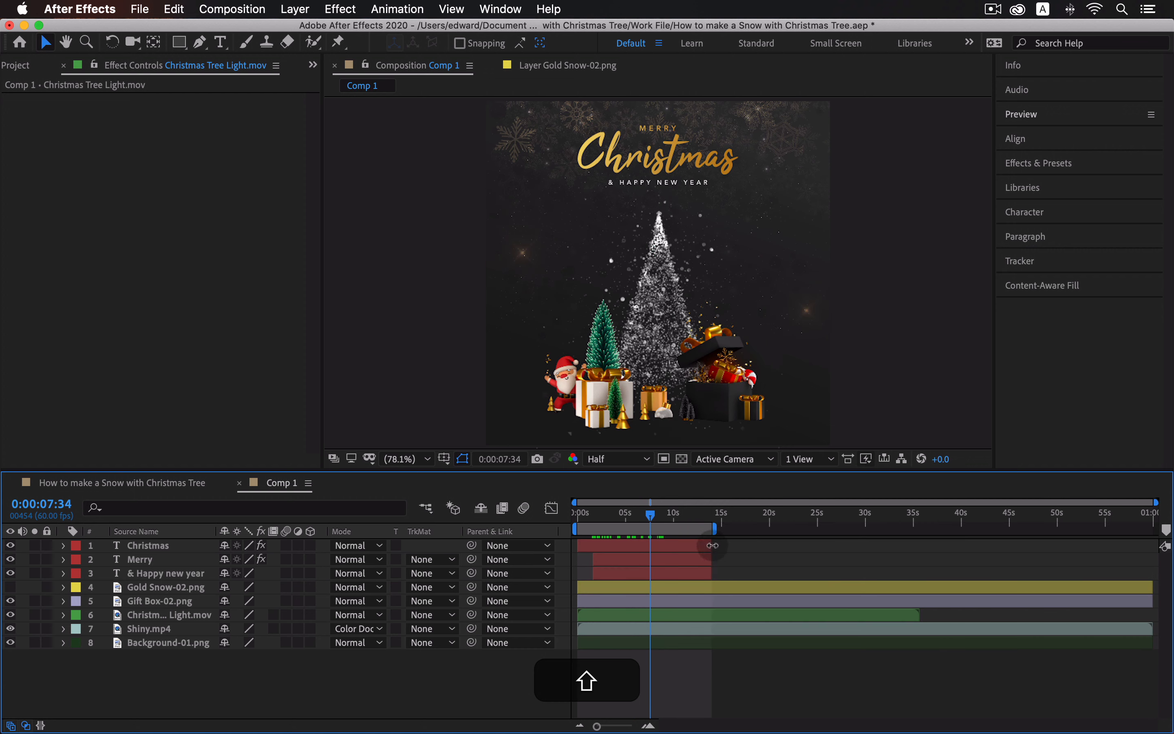
Add a 1080 × 1080 px black solid named Particles Effect to Comp 1.
{"action": "mouse_move", "coordinate": [650, 522]}
{"action": "left_mouse_down"}
{"action": "mouse_move", "coordinate": [593, 527]}
{"action": "mouse_move", "coordinate": [635, 527]}
{"action": "left_mouse_up"}
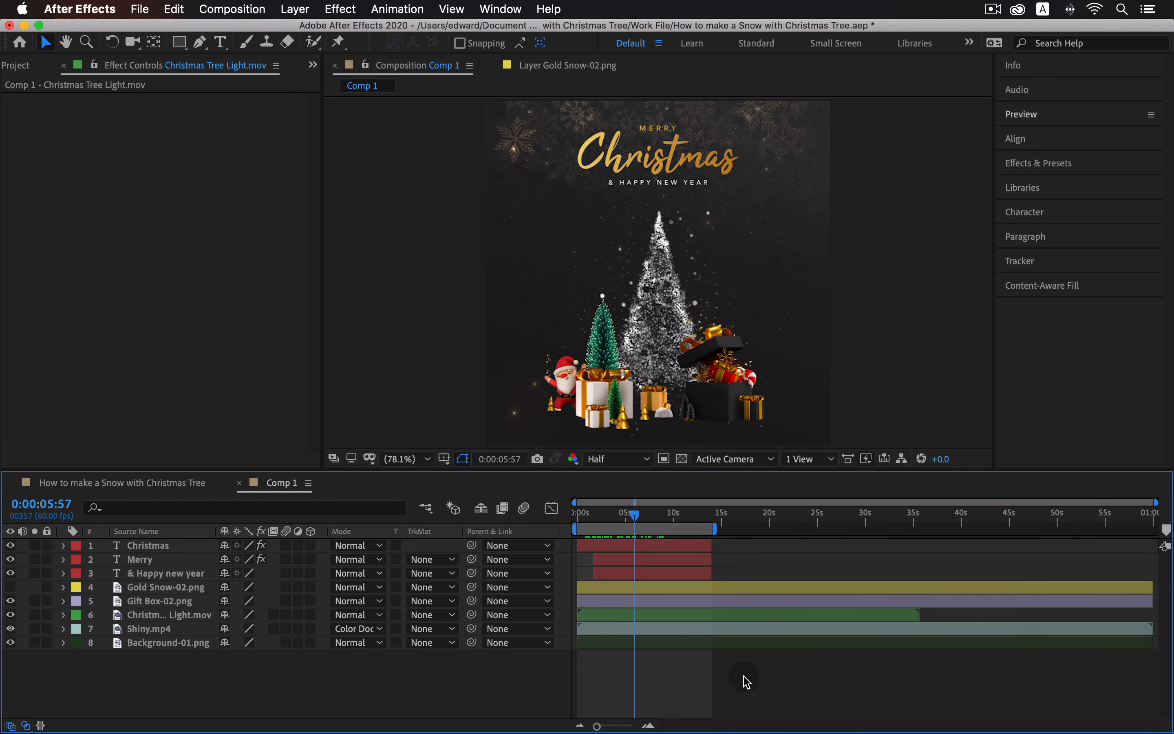
{"action": "left_click", "coordinate": [295, 9]}
{"action": "mouse_move", "coordinate": [340, 29]}
{"action": "left_click", "coordinate": [500, 48]}
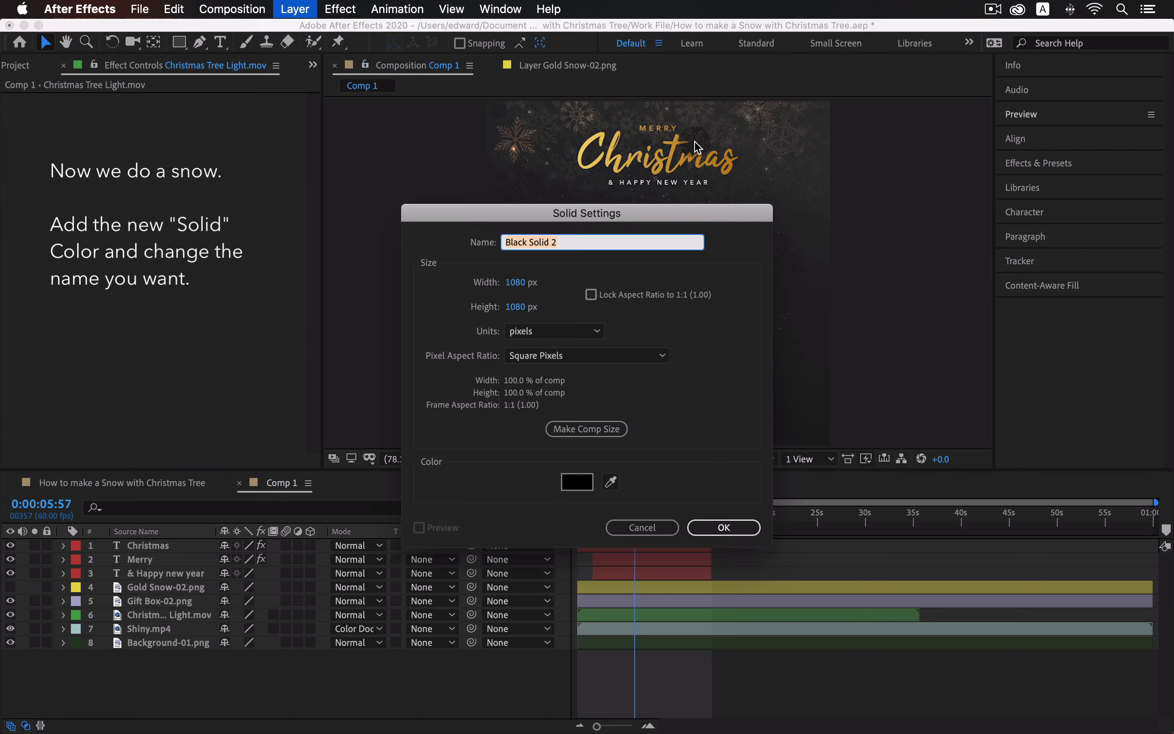
{"action": "type", "text": "Particle"}
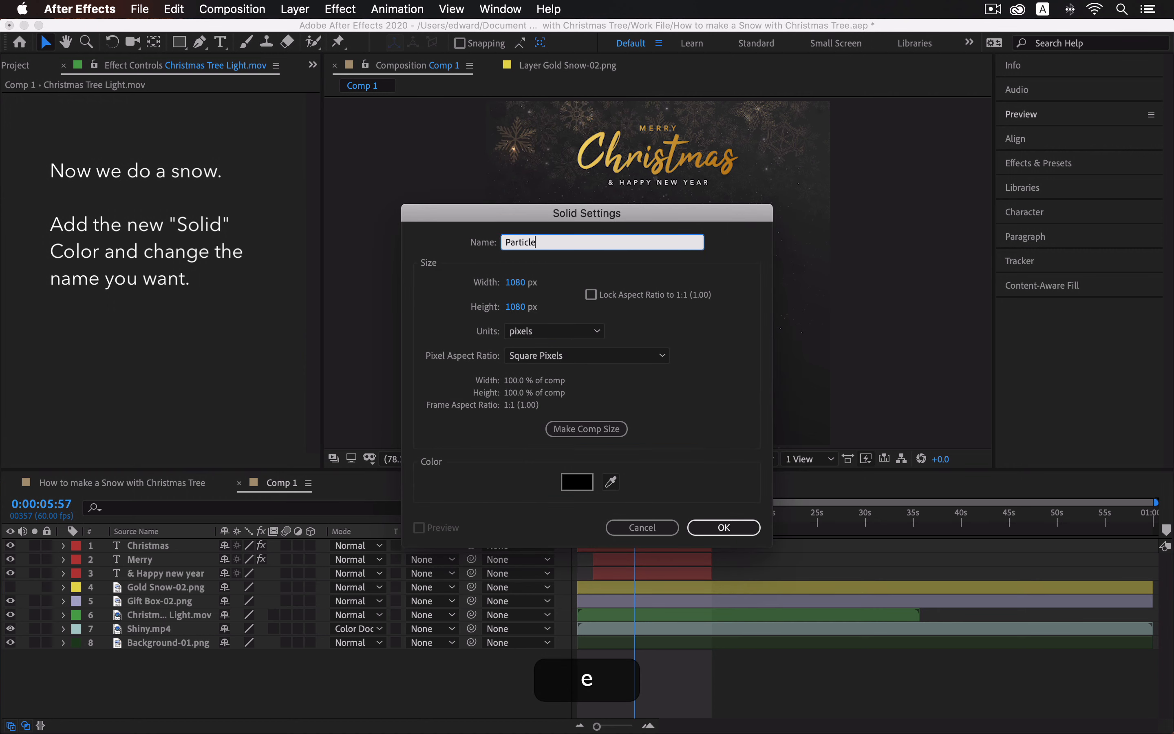
{"action": "type", "text": "s Effect"}
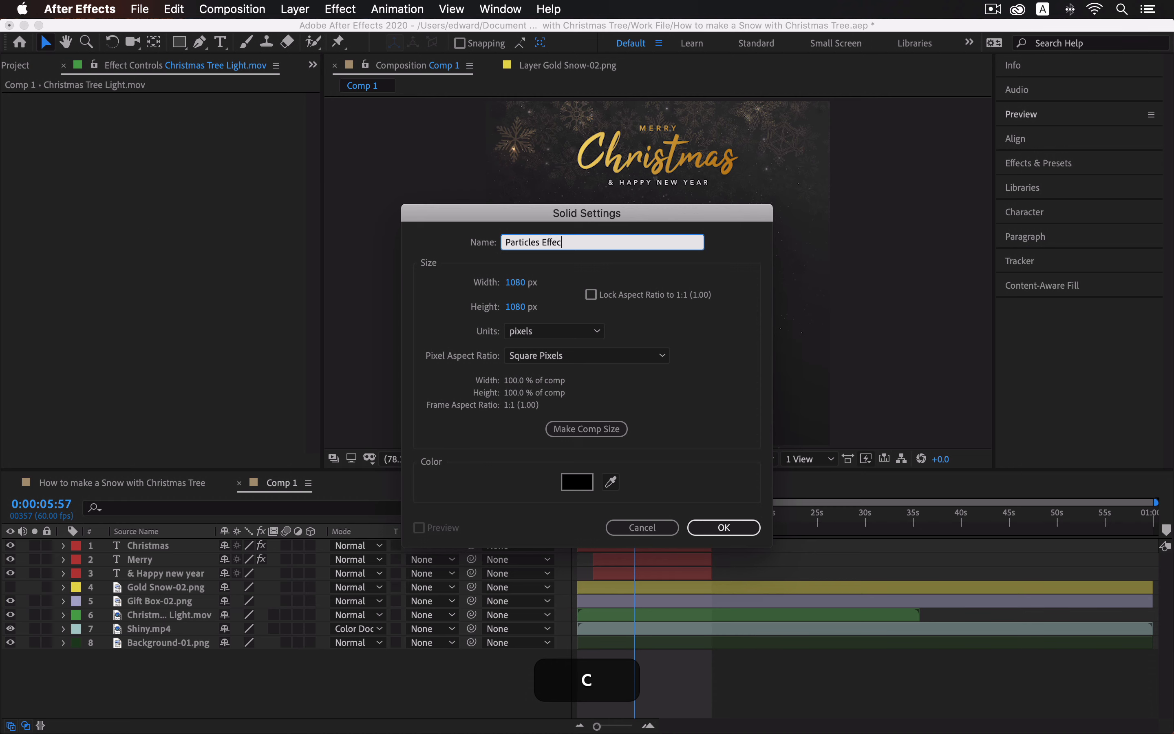
{"action": "left_click", "coordinate": [724, 527]}
Apply the CC Particle World simulation effect to the Particles Effect layer.
{"action": "left_click", "coordinate": [341, 9]}
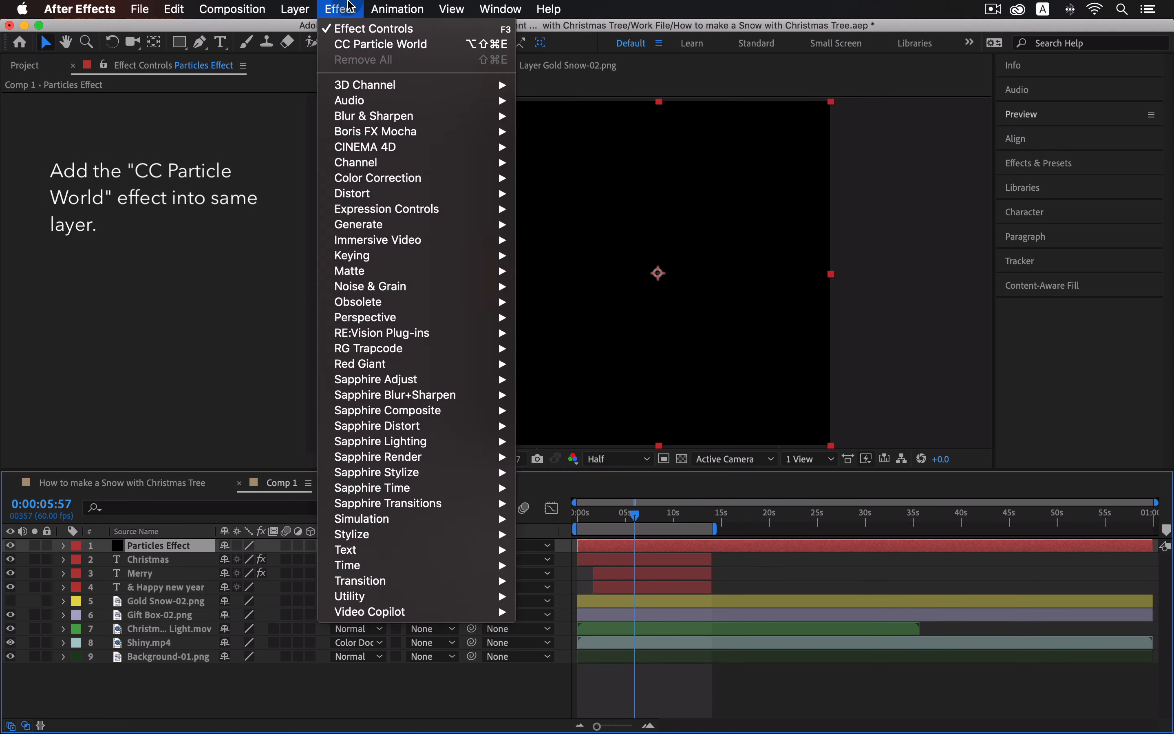
{"action": "mouse_move", "coordinate": [449, 517]}
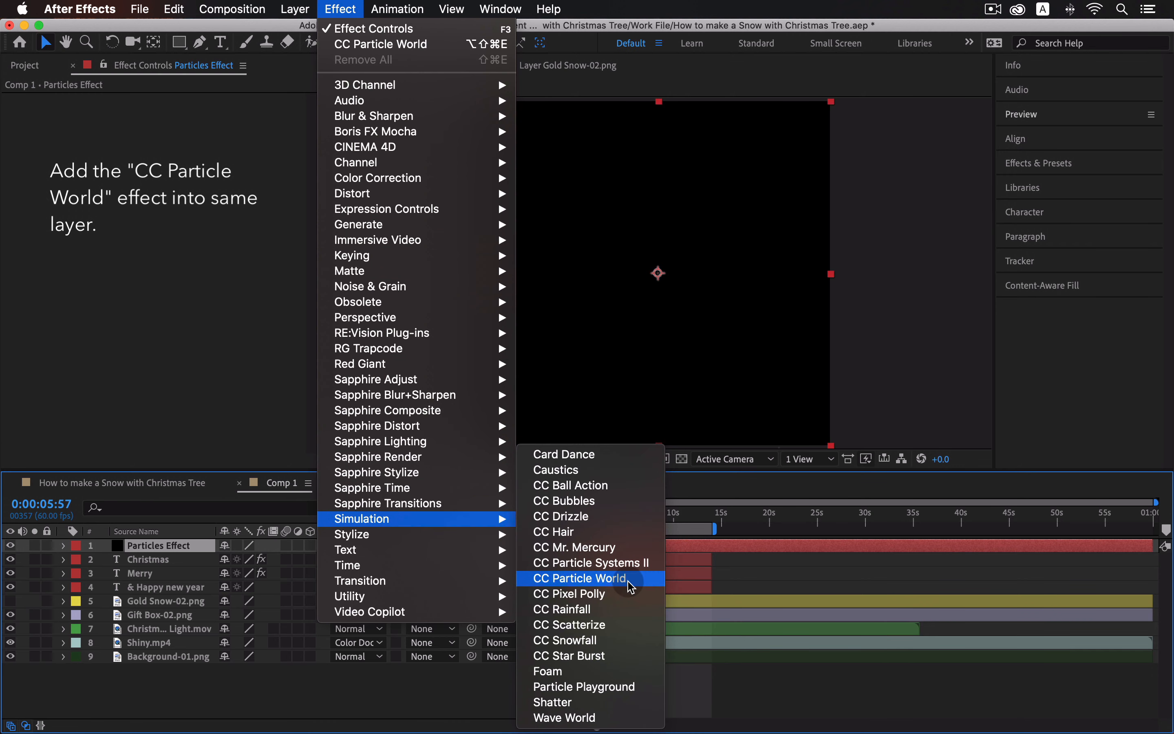
{"action": "left_click", "coordinate": [642, 579]}
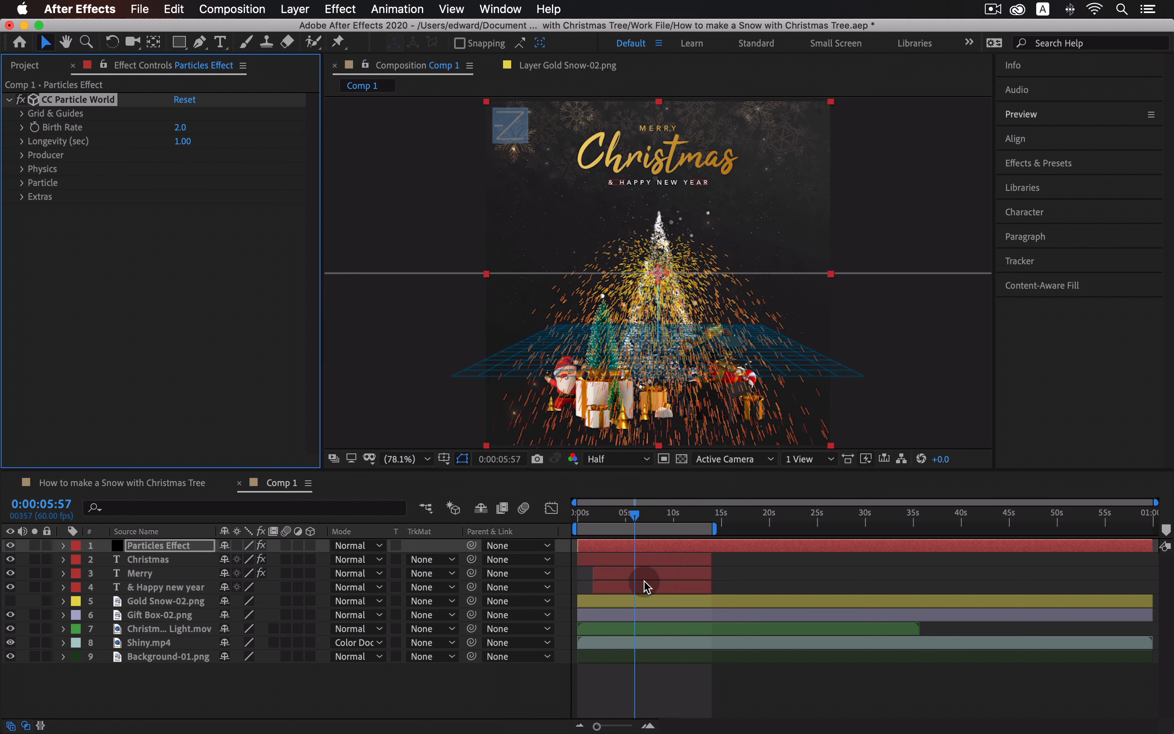
Turn off the Position, Radius, Motion Path and Grid guides of the CC Particle World effect.
{"action": "left_click", "coordinate": [22, 114]}
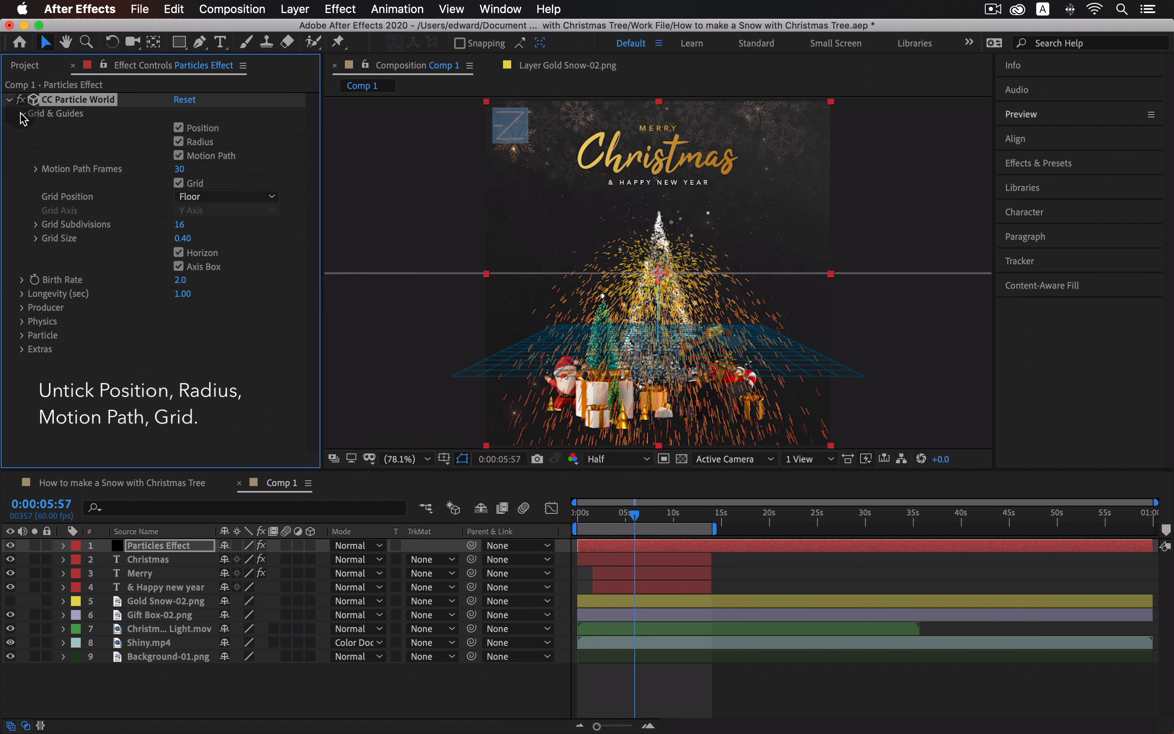
{"action": "left_click", "coordinate": [179, 155]}
{"action": "left_click", "coordinate": [179, 183]}
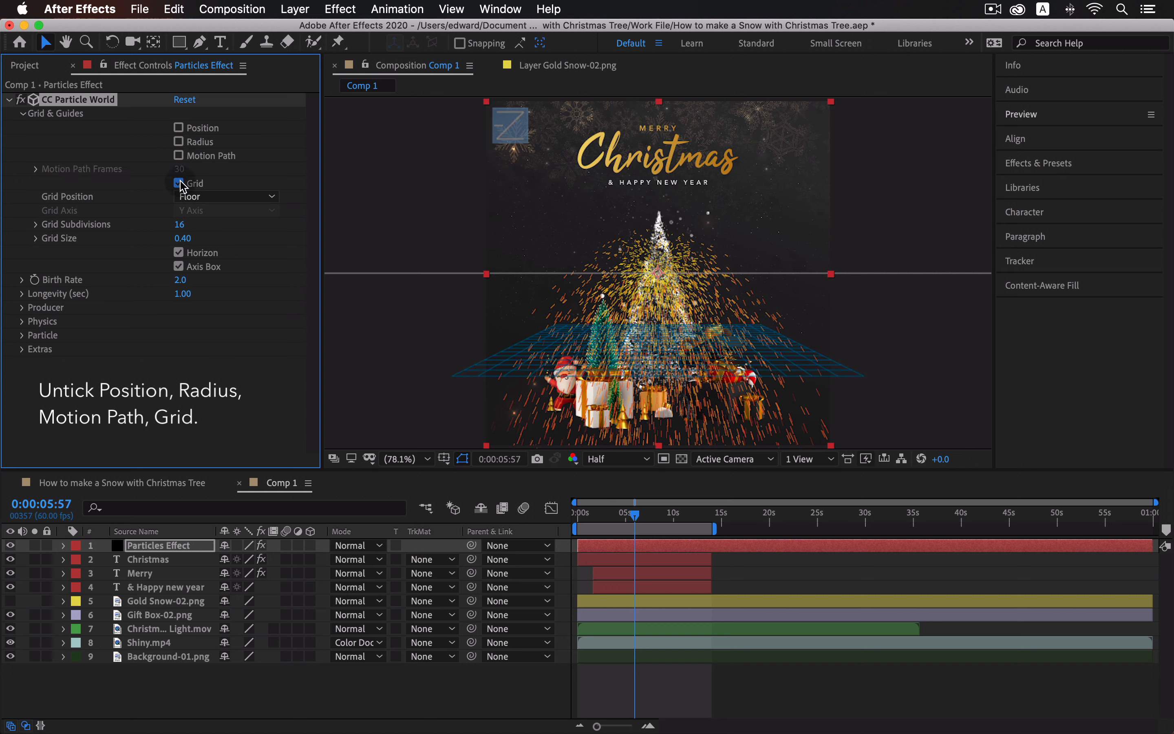
{"action": "left_click", "coordinate": [25, 116]}
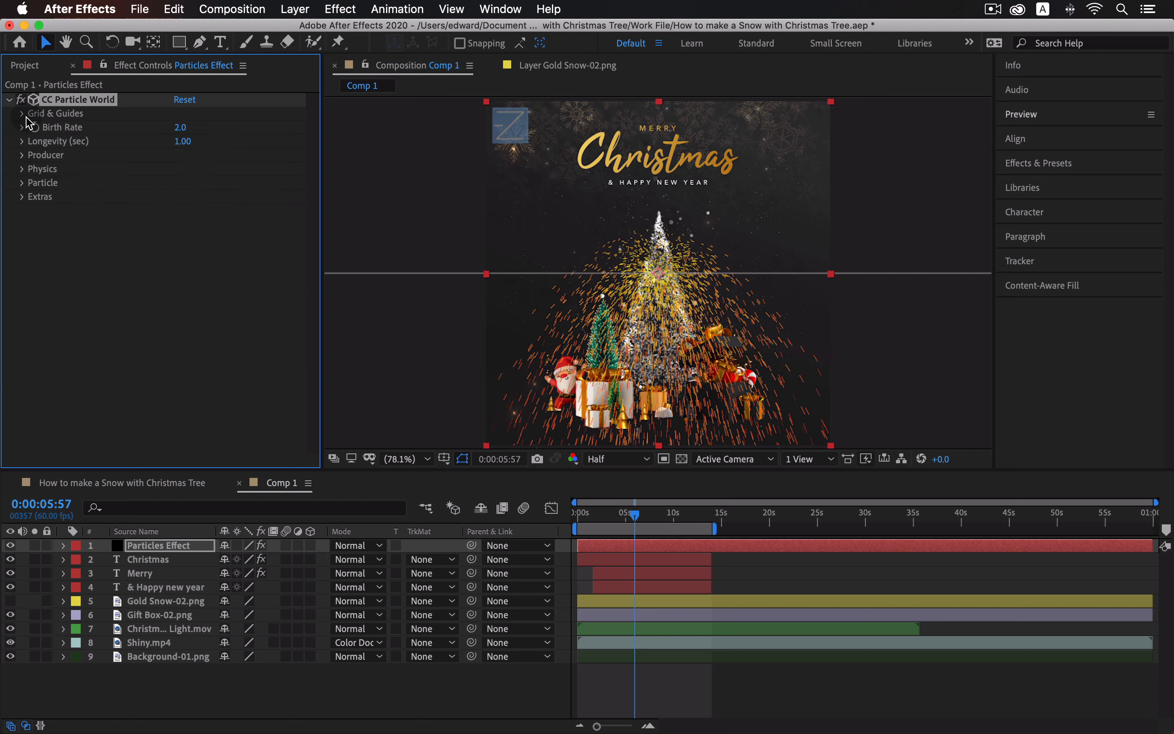
Set the particles' Birth Rate to 1.3 and Longevity to 0.78 seconds.
{"action": "left_click", "coordinate": [23, 127]}
{"action": "left_click", "coordinate": [22, 164]}
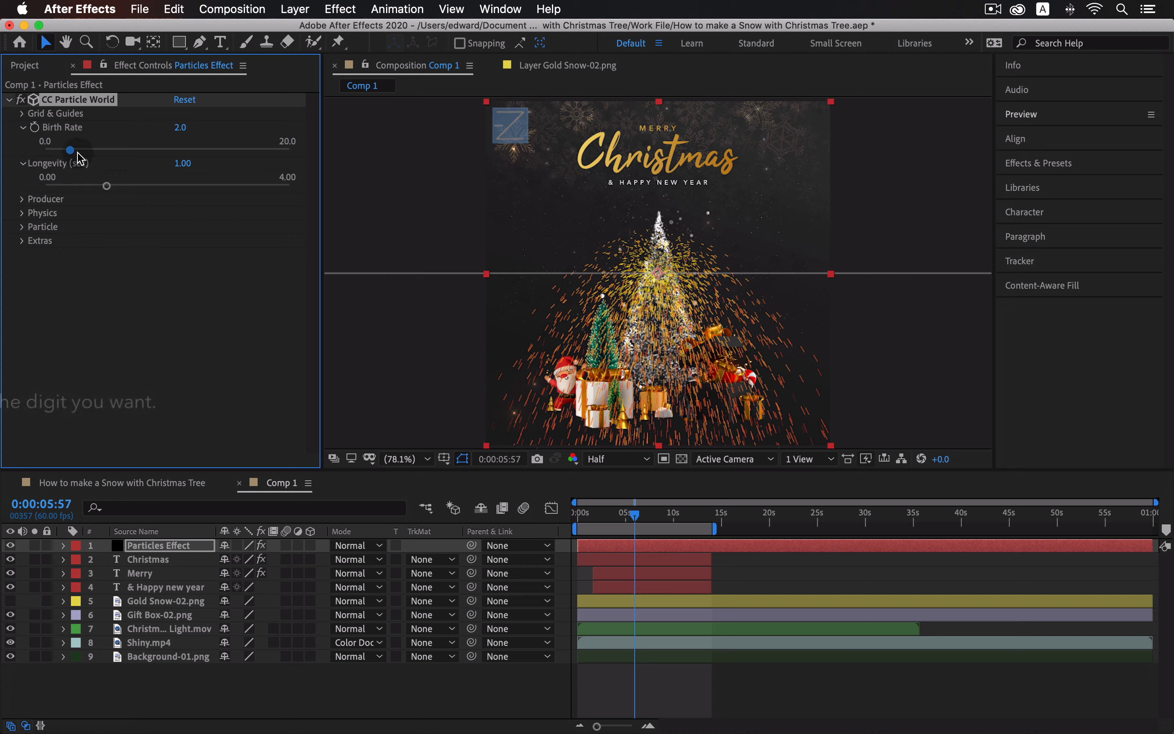
{"action": "left_click_drag", "start_coordinate": [73, 150], "coordinate": [63, 157]}
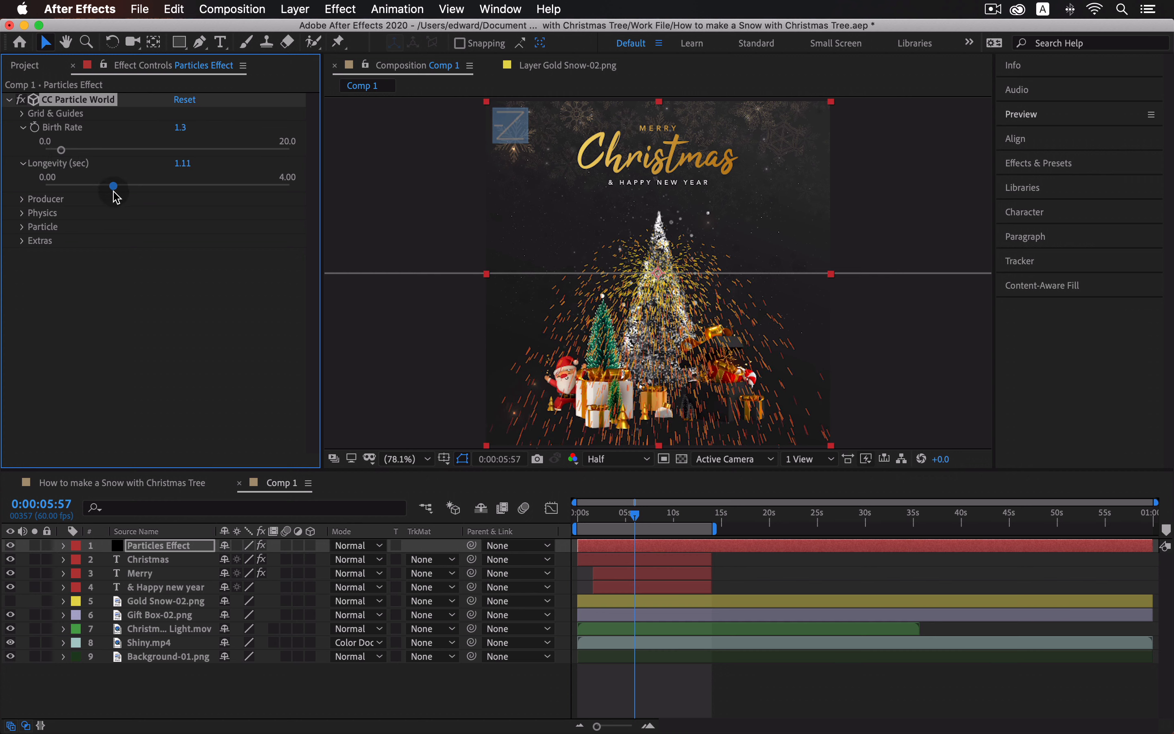
{"action": "left_click_drag", "start_coordinate": [96, 194], "coordinate": [79, 193]}
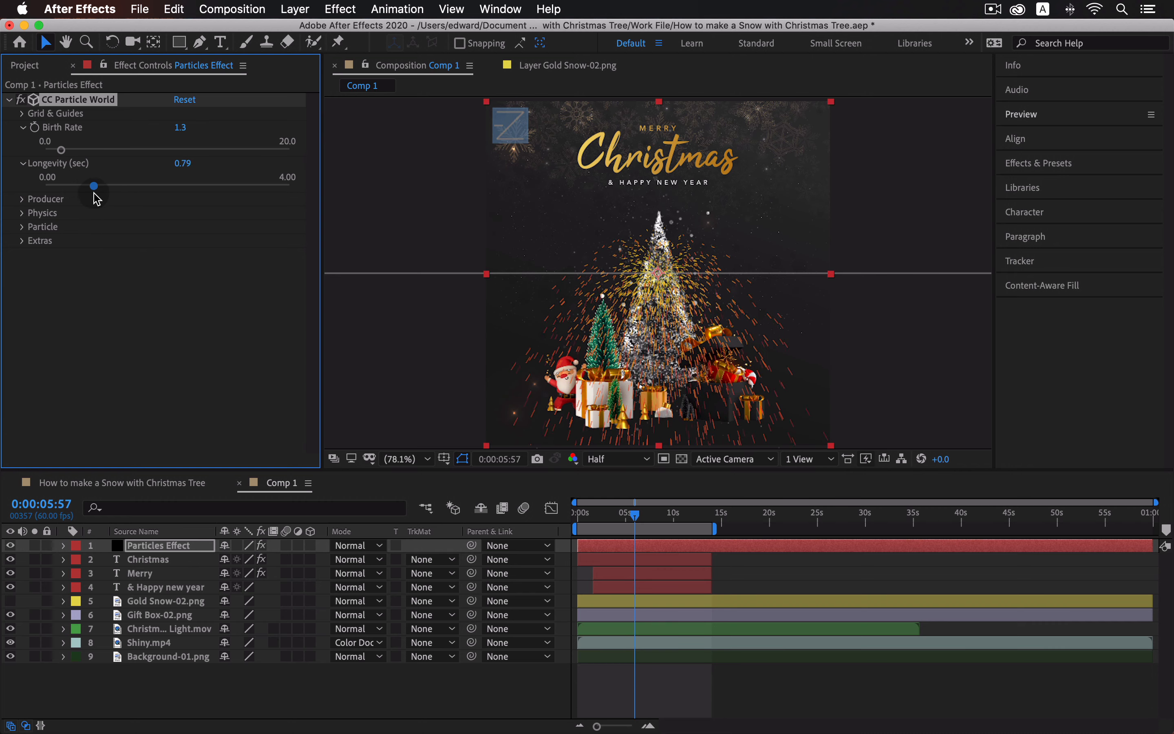
{"action": "left_click", "coordinate": [185, 382]}
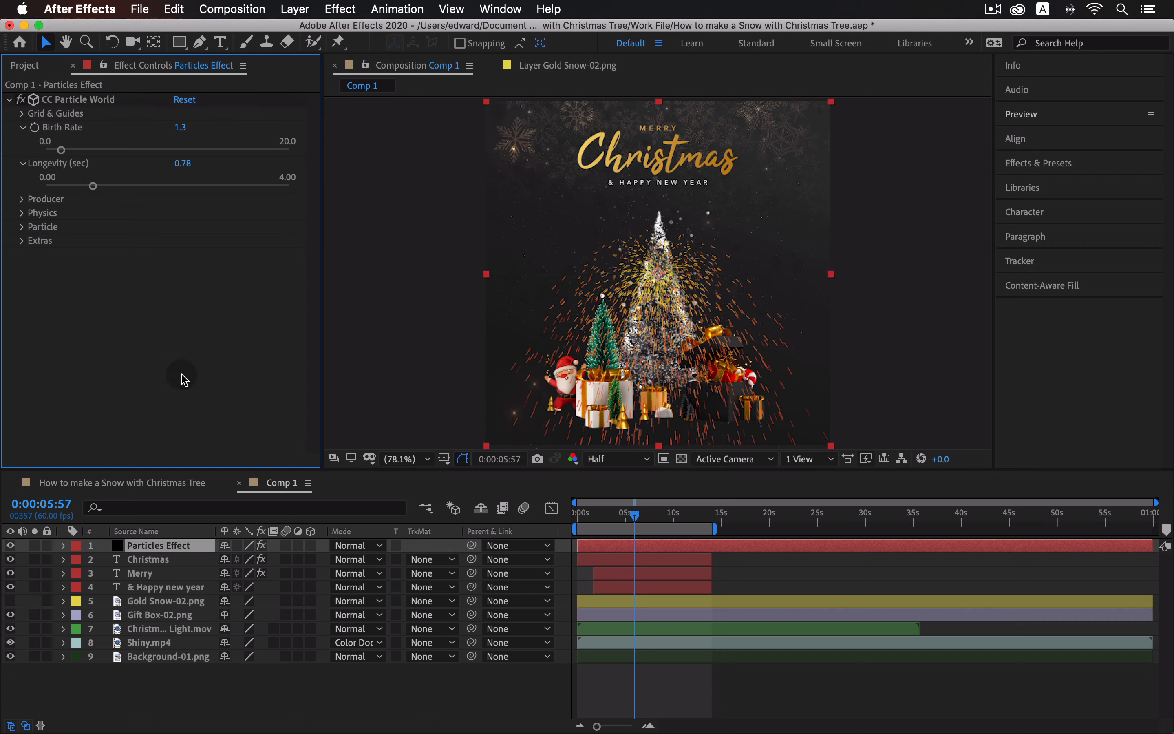
Spread the particle producer over the frame with Radius X 0.815, Radius Y 1.055 and Radius Z 0.555.
{"action": "left_click", "coordinate": [19, 200]}
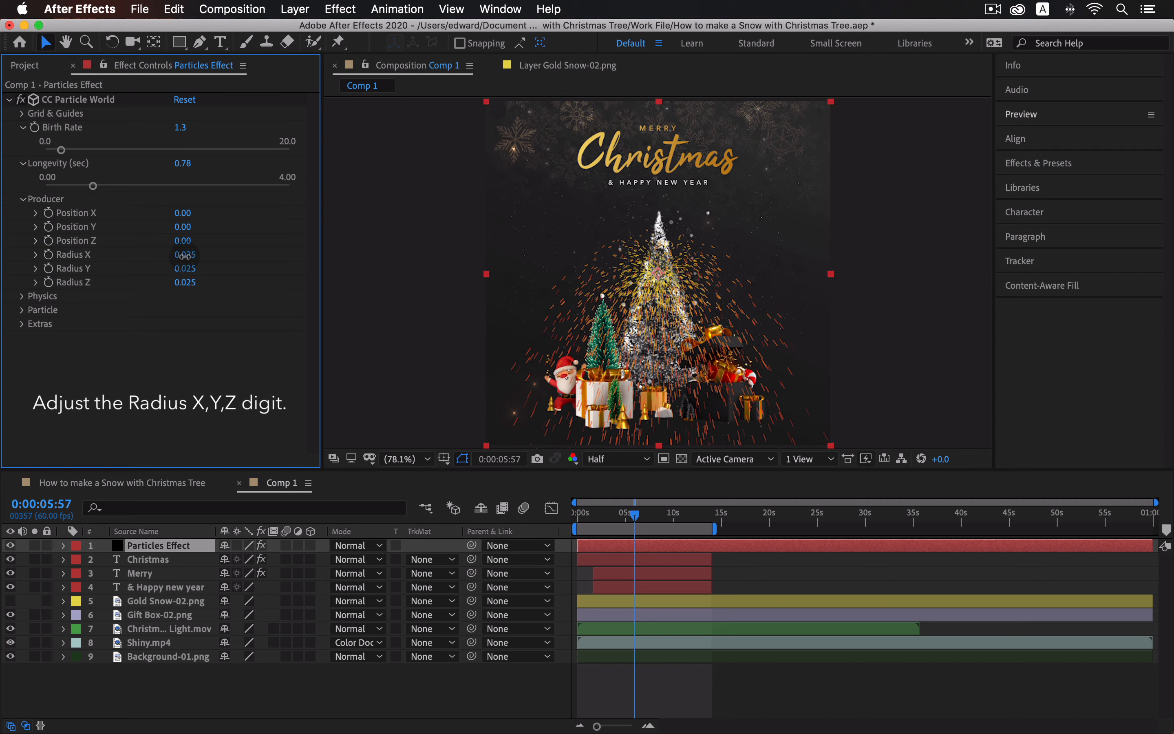
{"action": "left_click_drag", "start_coordinate": [185, 255], "coordinate": [275, 274]}
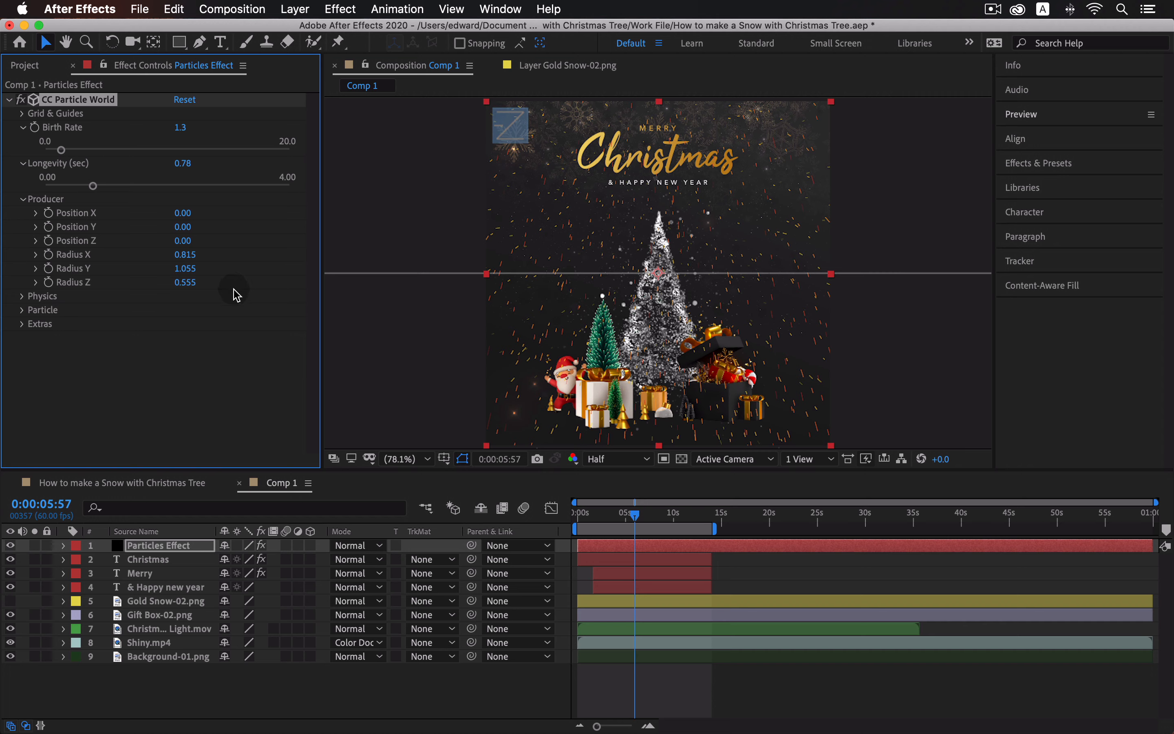
{"action": "left_click", "coordinate": [215, 375]}
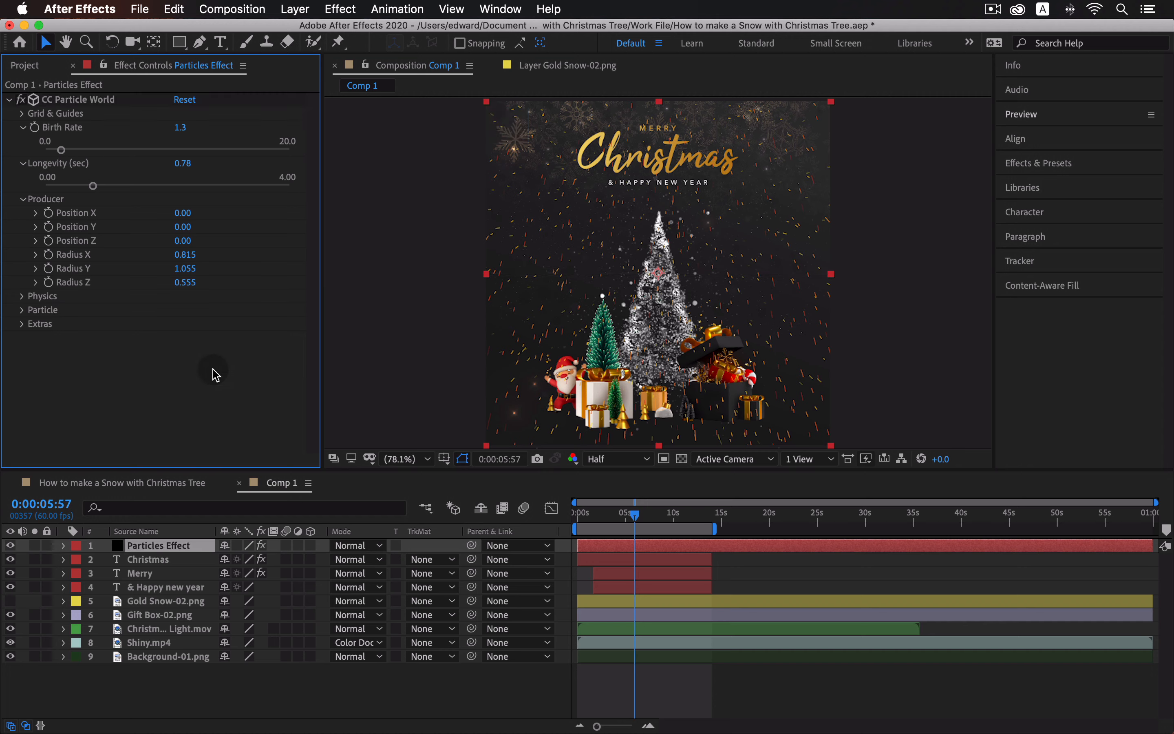
Set the particle physics animation to Direction Axis with a Velocity of 0.01, and check the motion around 6 seconds.
{"action": "left_click", "coordinate": [22, 298]}
{"action": "left_click", "coordinate": [253, 310]}
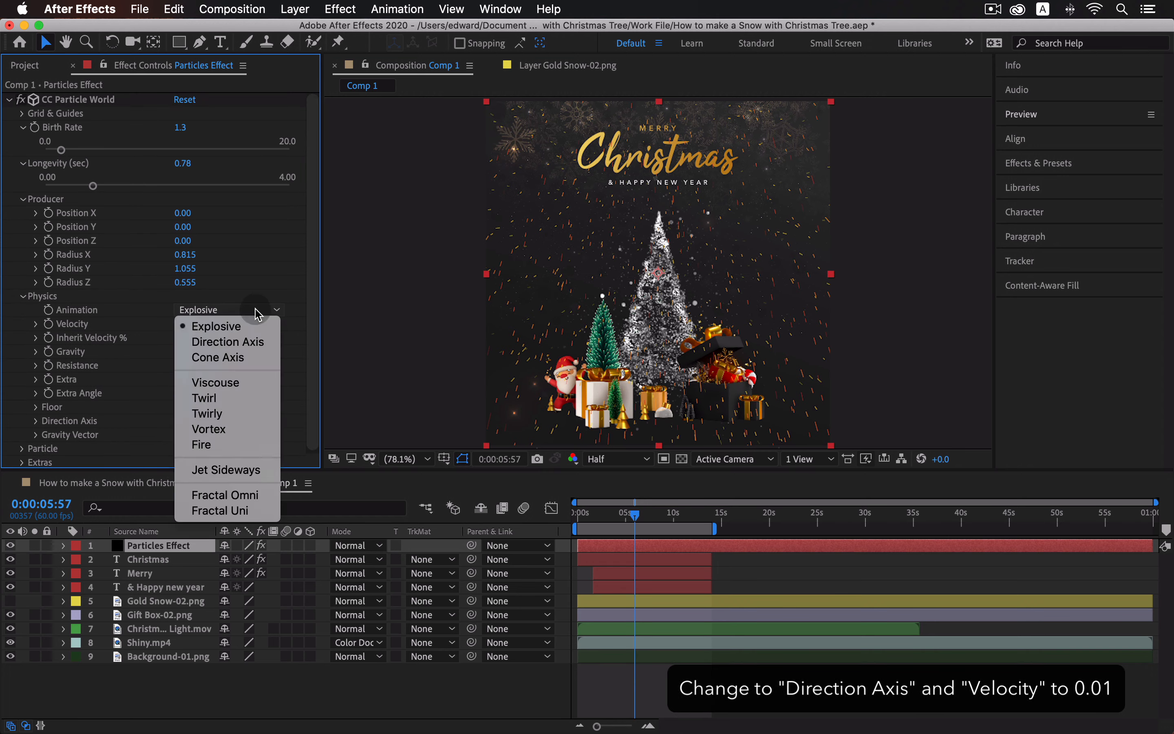
{"action": "left_click", "coordinate": [261, 348]}
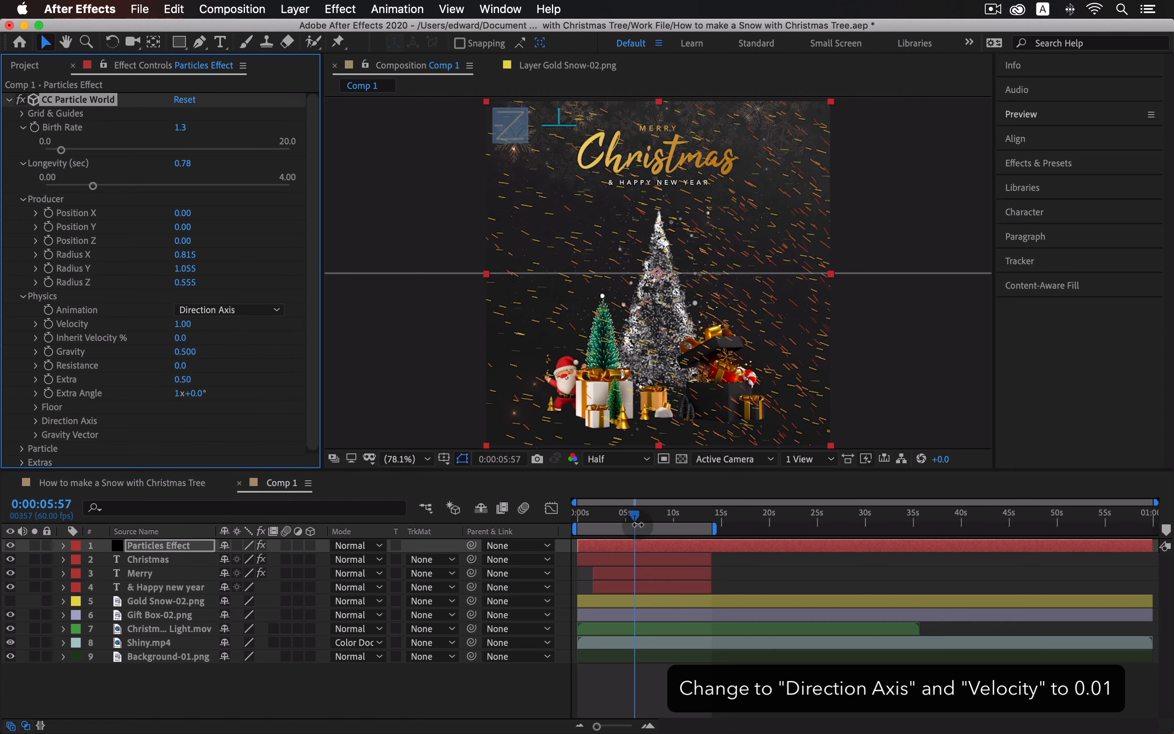
{"action": "key", "text": "space"}
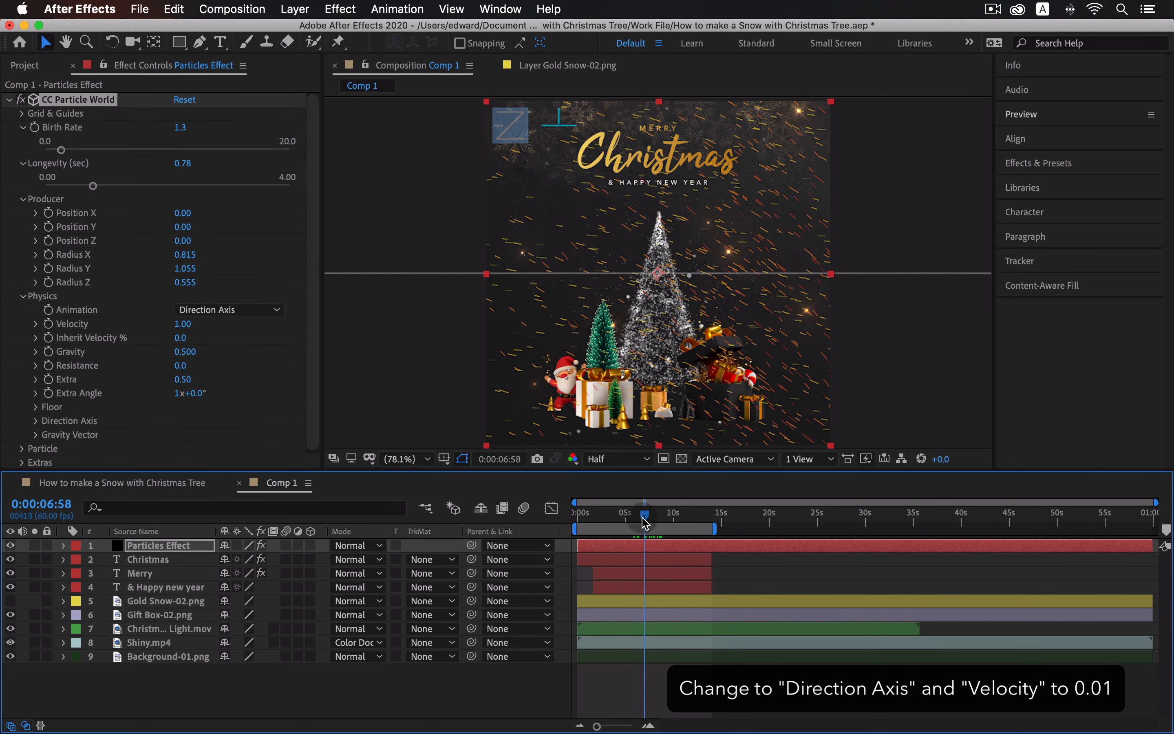
{"action": "left_click", "coordinate": [186, 324]}
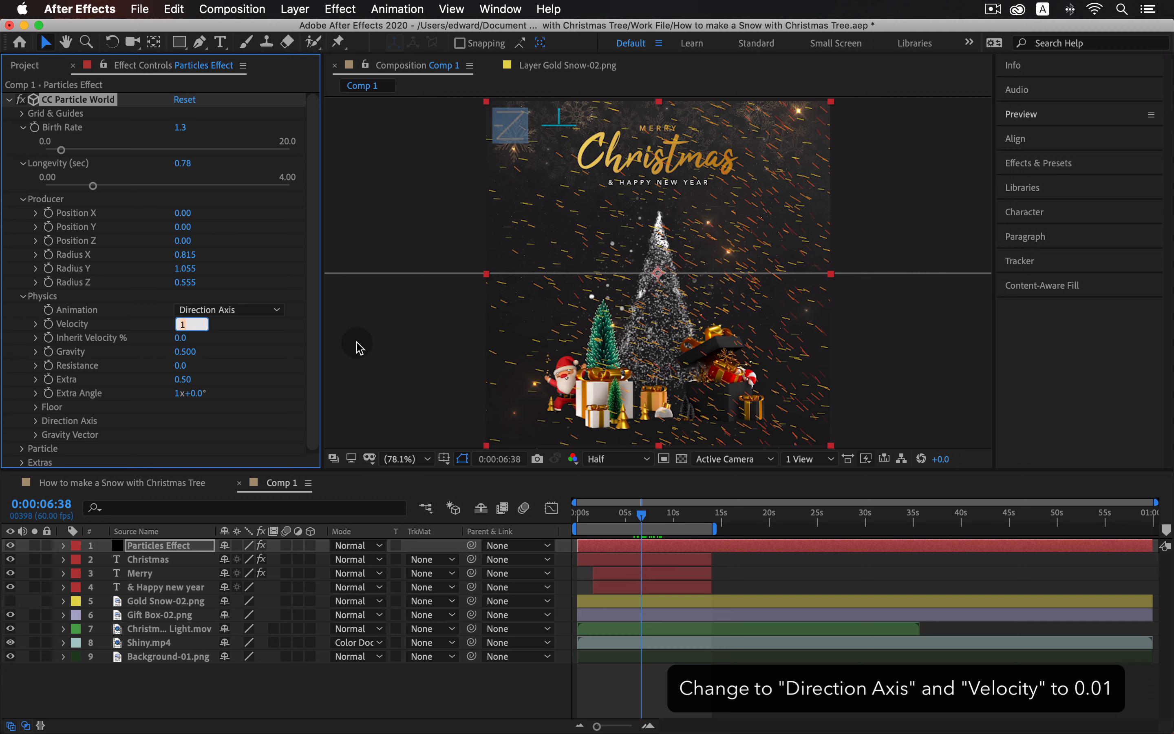
{"action": "type", "text": "0.0"}
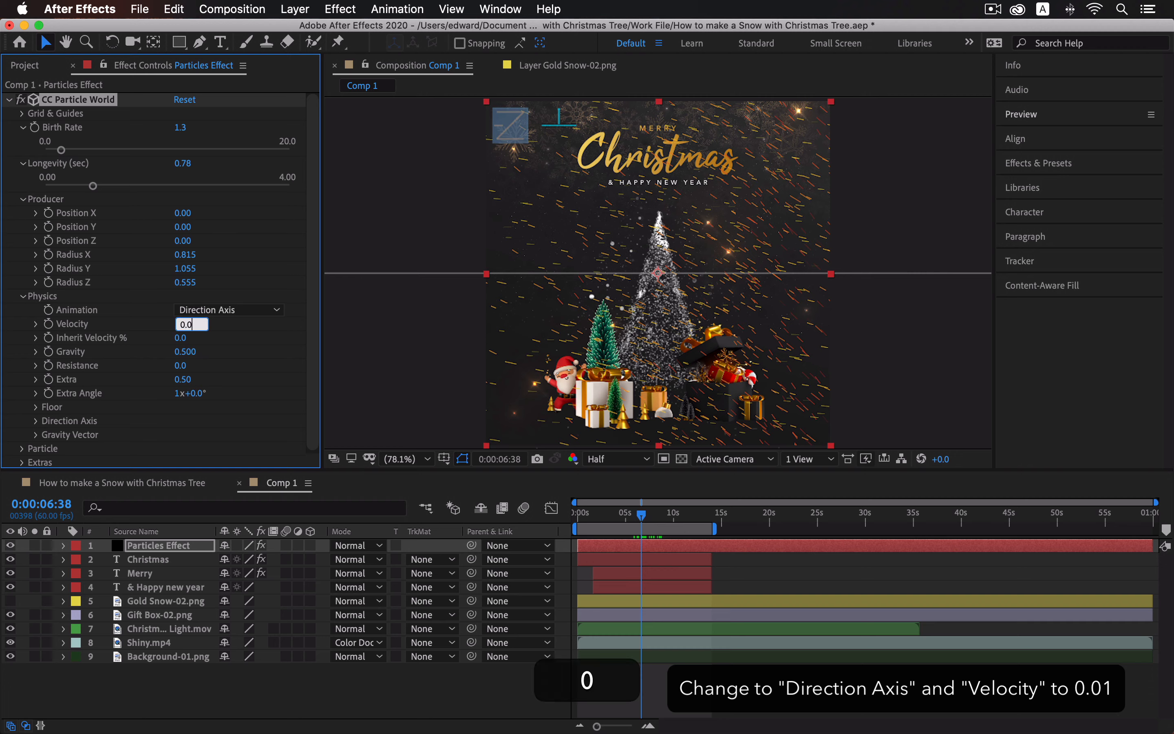
{"action": "type", "text": "1"}
{"action": "key", "text": "Return"}
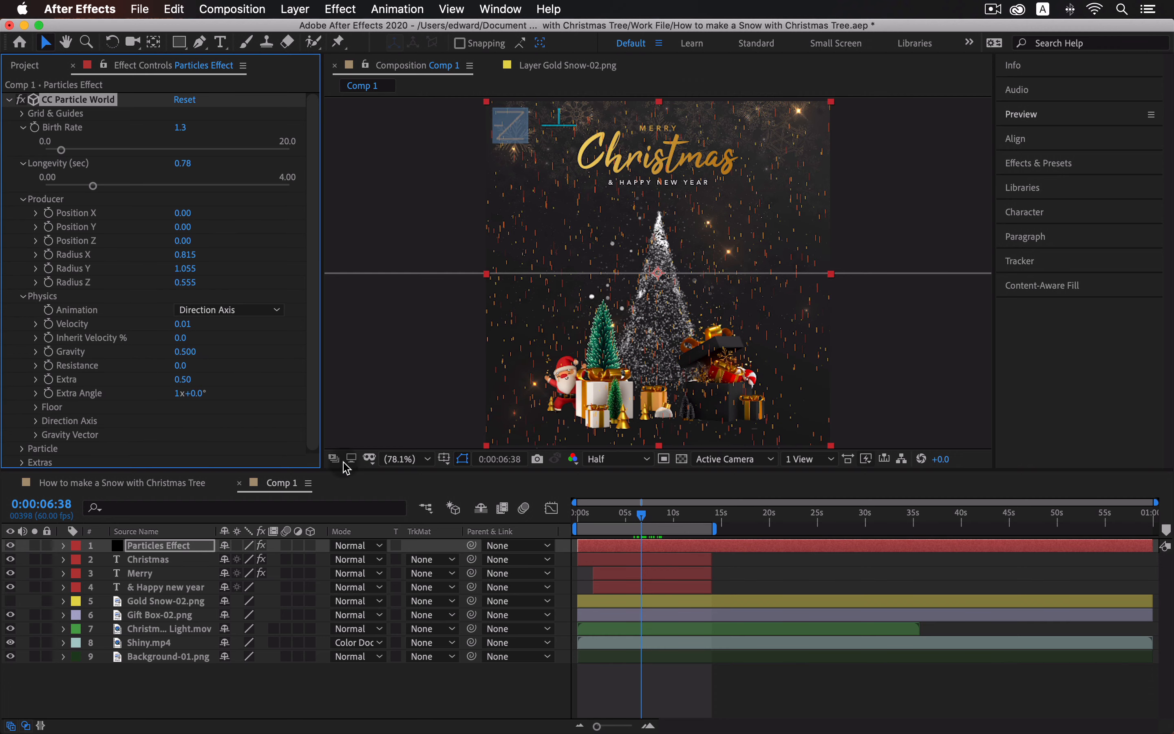
{"action": "mouse_move", "coordinate": [641, 516]}
{"action": "left_mouse_down"}
{"action": "mouse_move", "coordinate": [624, 522]}
{"action": "mouse_move", "coordinate": [651, 525]}
{"action": "mouse_move", "coordinate": [637, 525]}
{"action": "left_mouse_up"}
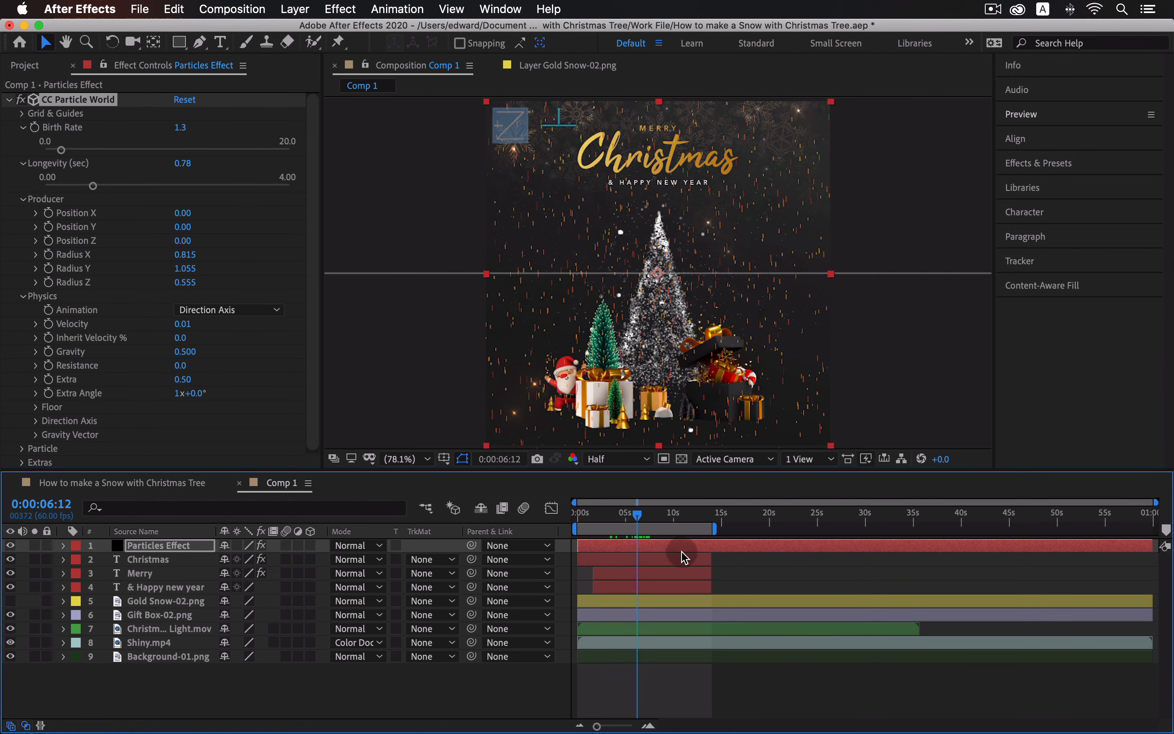
Change the Particle Type to Faded Sphere and check the particles at several times up to 0:00:07:03.
{"action": "left_click", "coordinate": [25, 296]}
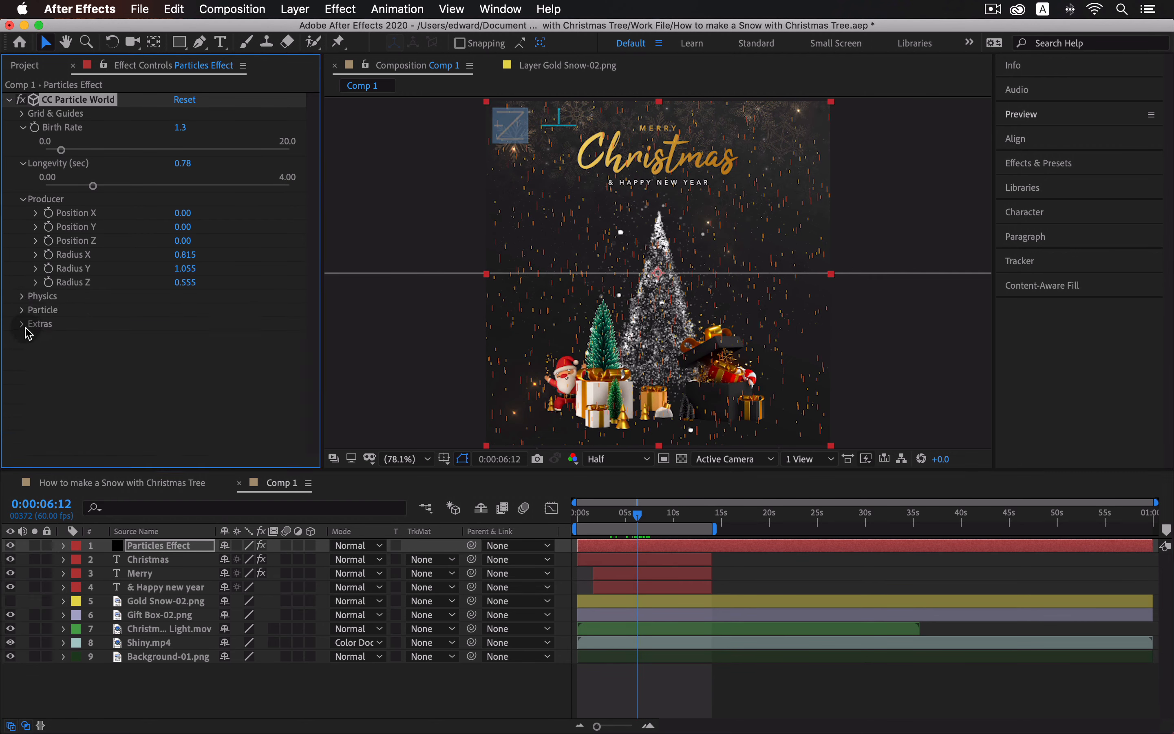
{"action": "left_click", "coordinate": [21, 310]}
{"action": "scroll", "coordinate": [146, 335], "scroll_direction": "down", "scroll_amount": 3}
{"action": "left_click", "coordinate": [240, 252]}
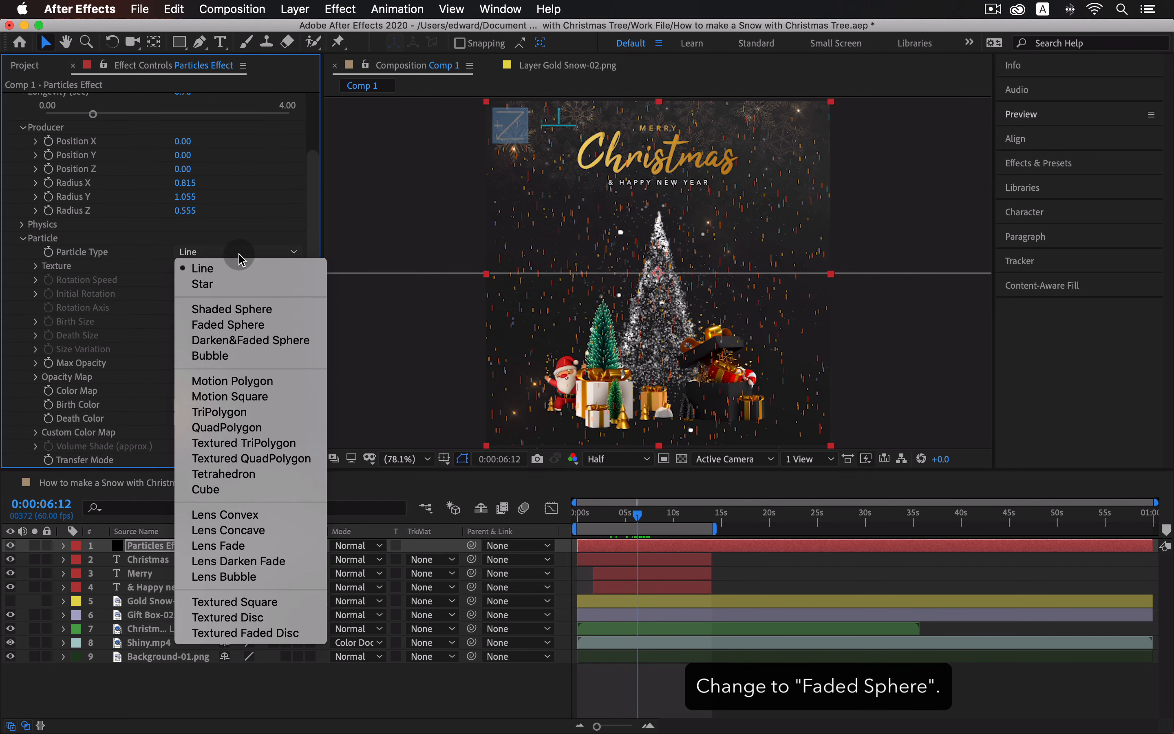
{"action": "left_click", "coordinate": [281, 326]}
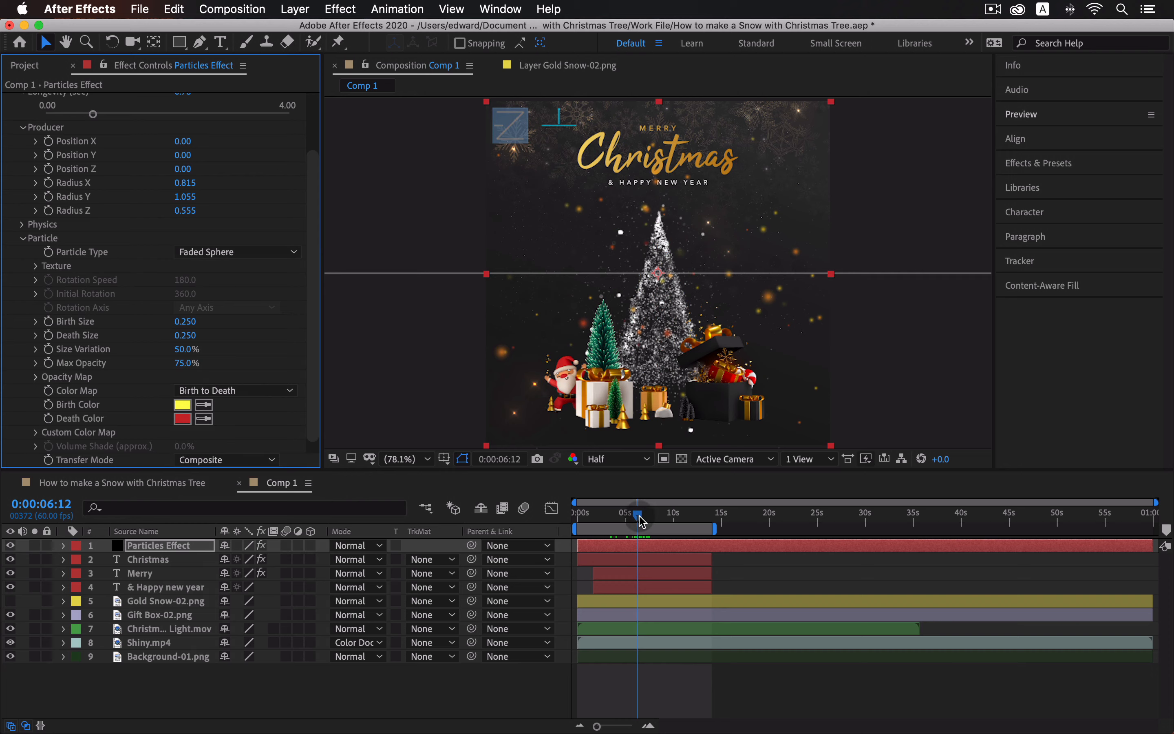
{"action": "left_click_drag", "start_coordinate": [641, 520], "coordinate": [666, 519]}
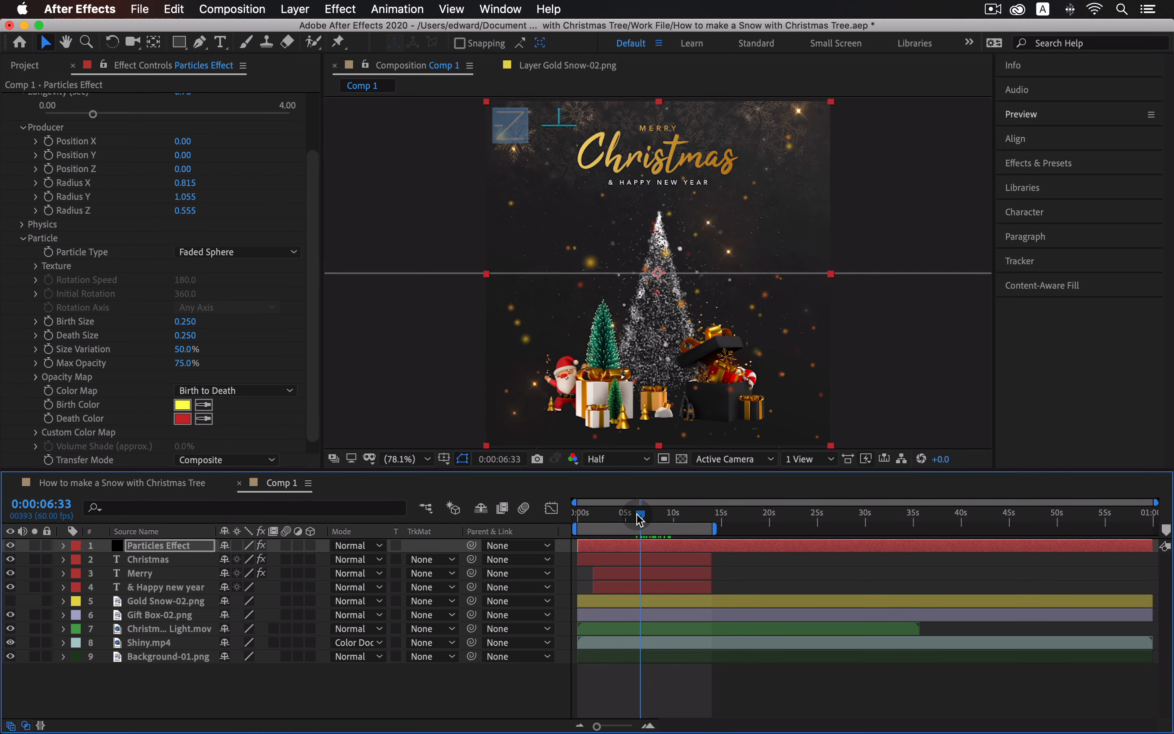
{"action": "left_click", "coordinate": [644, 519]}
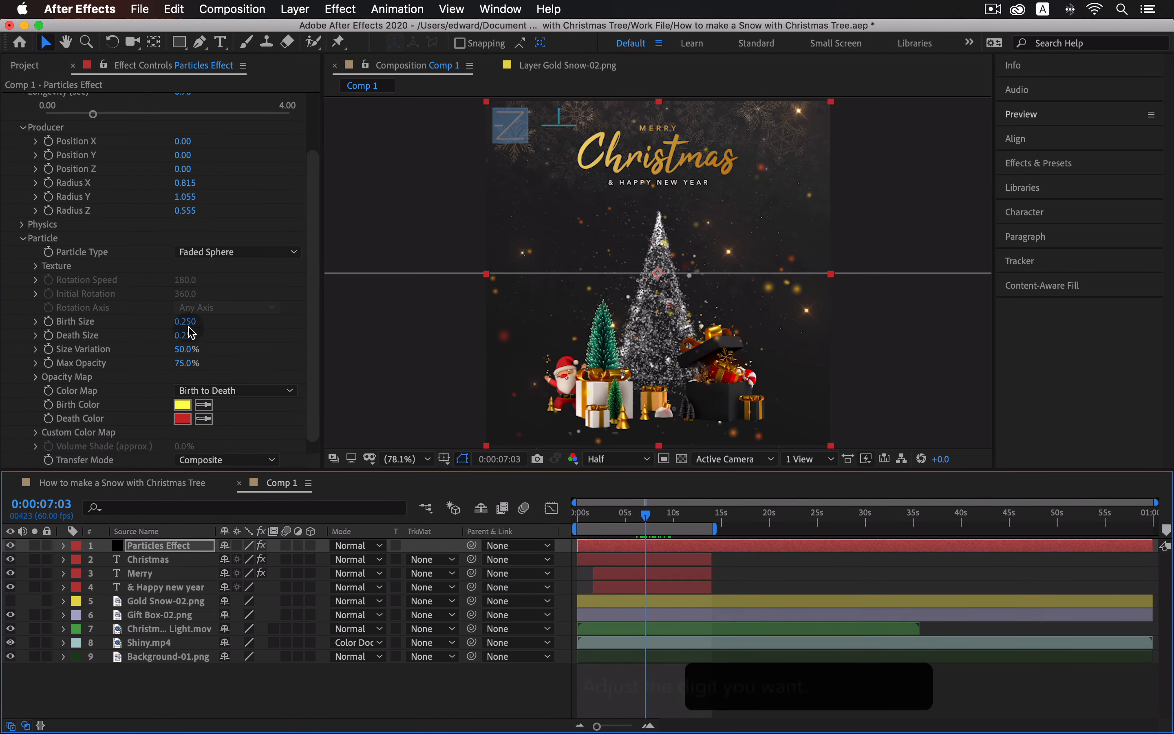
Try Birth Size 1.220, Death Size 1.200, Size Variation 84% and a lower Max Opacity, and undo the variation and opacity changes.
{"action": "left_click_drag", "start_coordinate": [189, 325], "coordinate": [270, 349]}
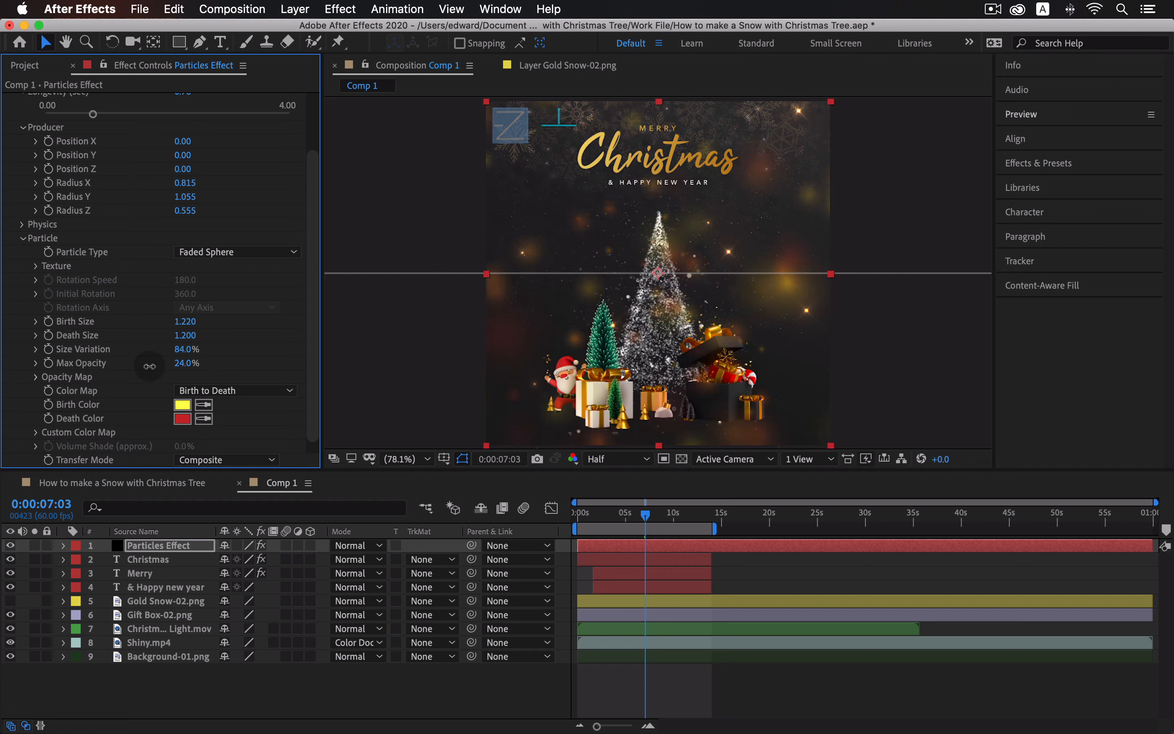
{"action": "left_click_drag", "start_coordinate": [161, 364], "coordinate": [213, 369]}
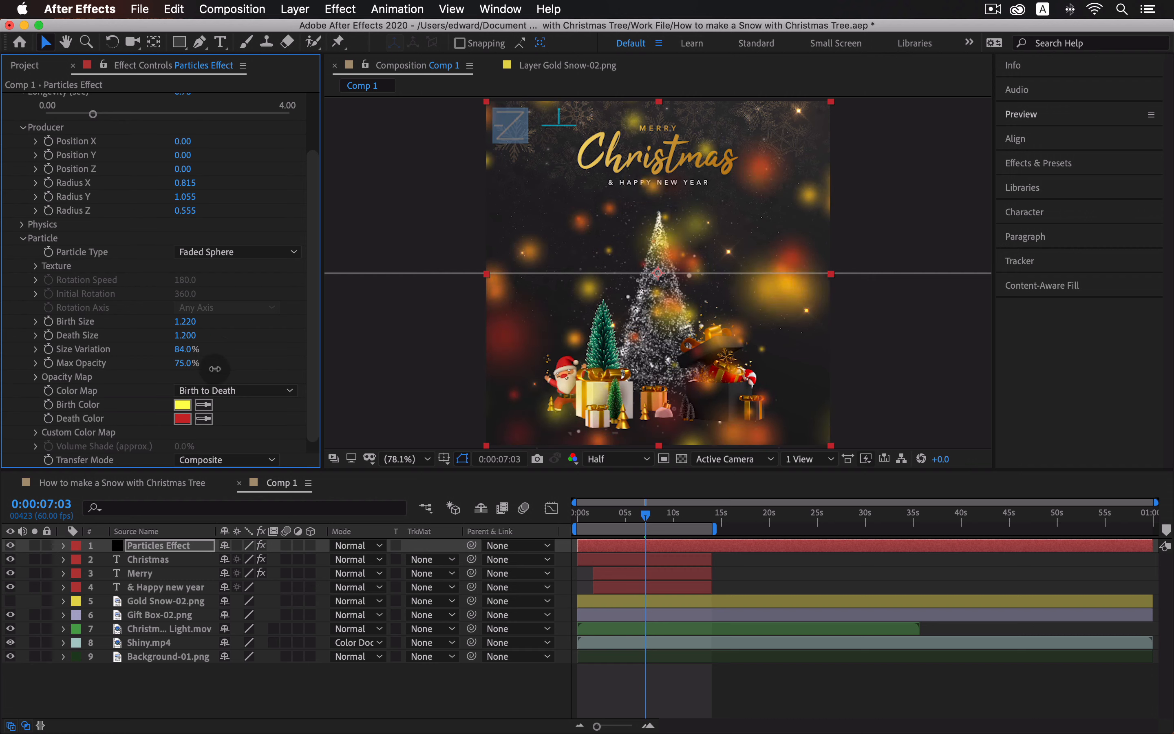
{"action": "key", "text": "super+z"}
{"action": "key", "text": "super+z"}
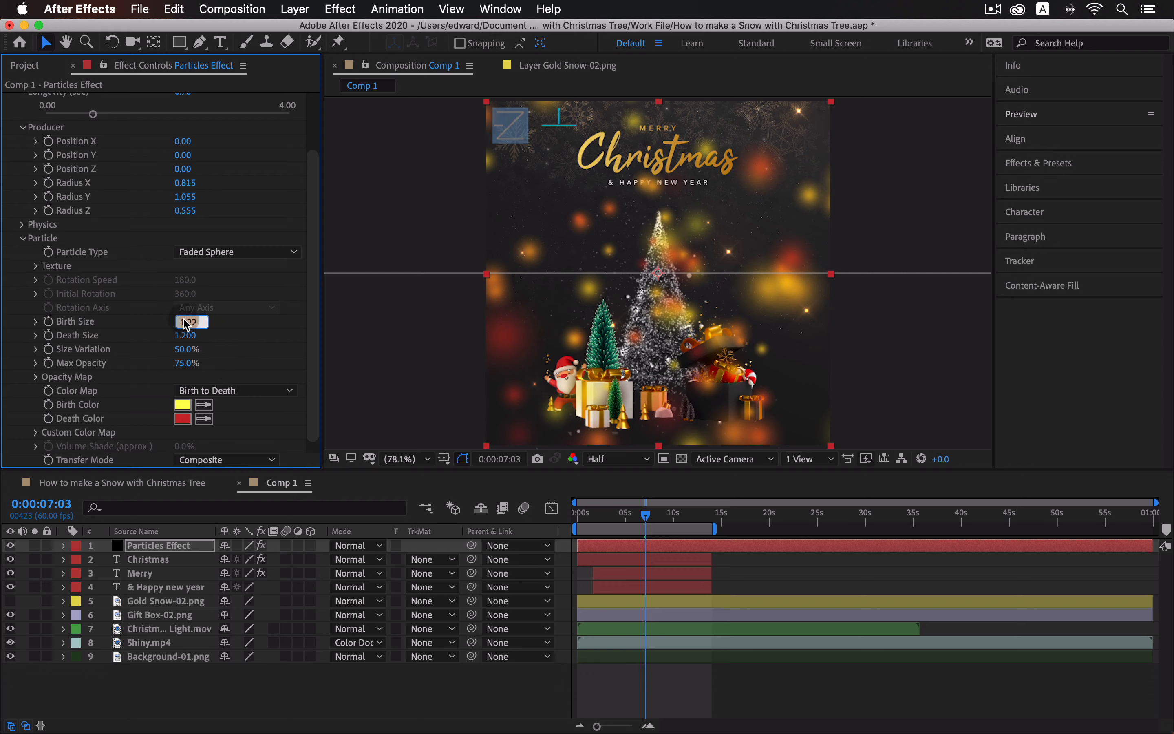
Set the snow particles' Birth Size to 0.100, Death Size to 0.180 and Size Variation to 56%.
{"action": "type", "text": "0"}
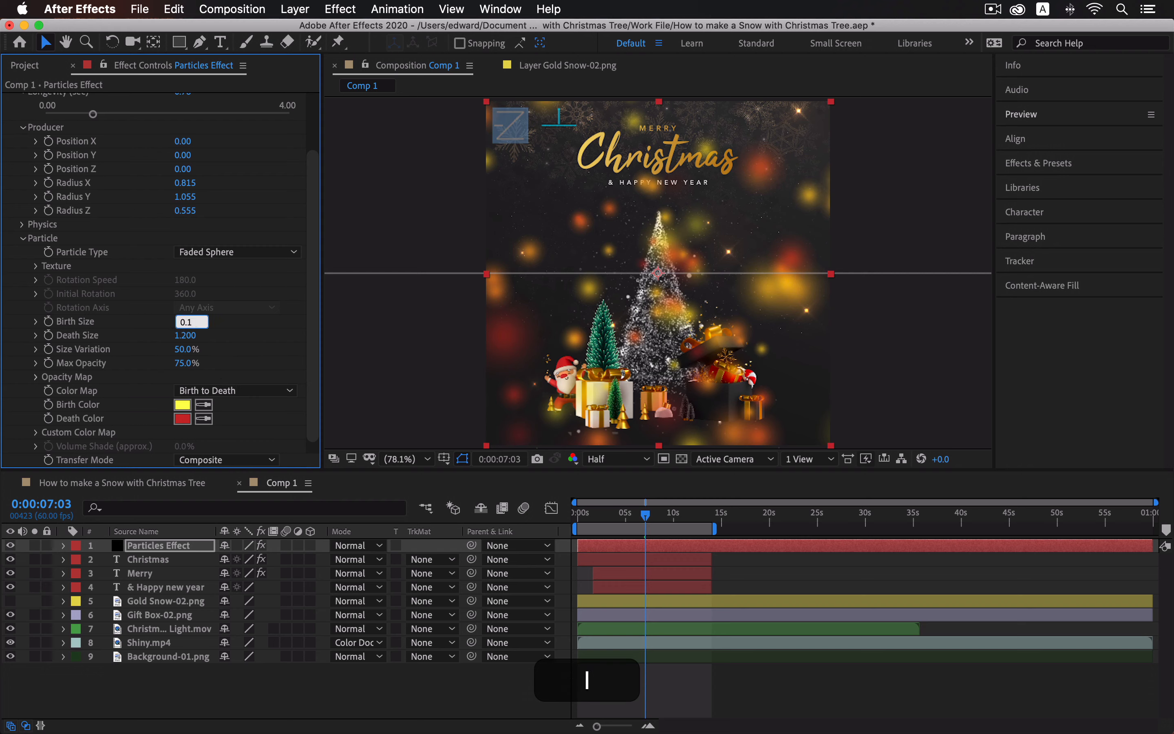
{"action": "type", "text": ".1"}
{"action": "left_click", "coordinate": [190, 336]}
{"action": "type", "text": "0"}
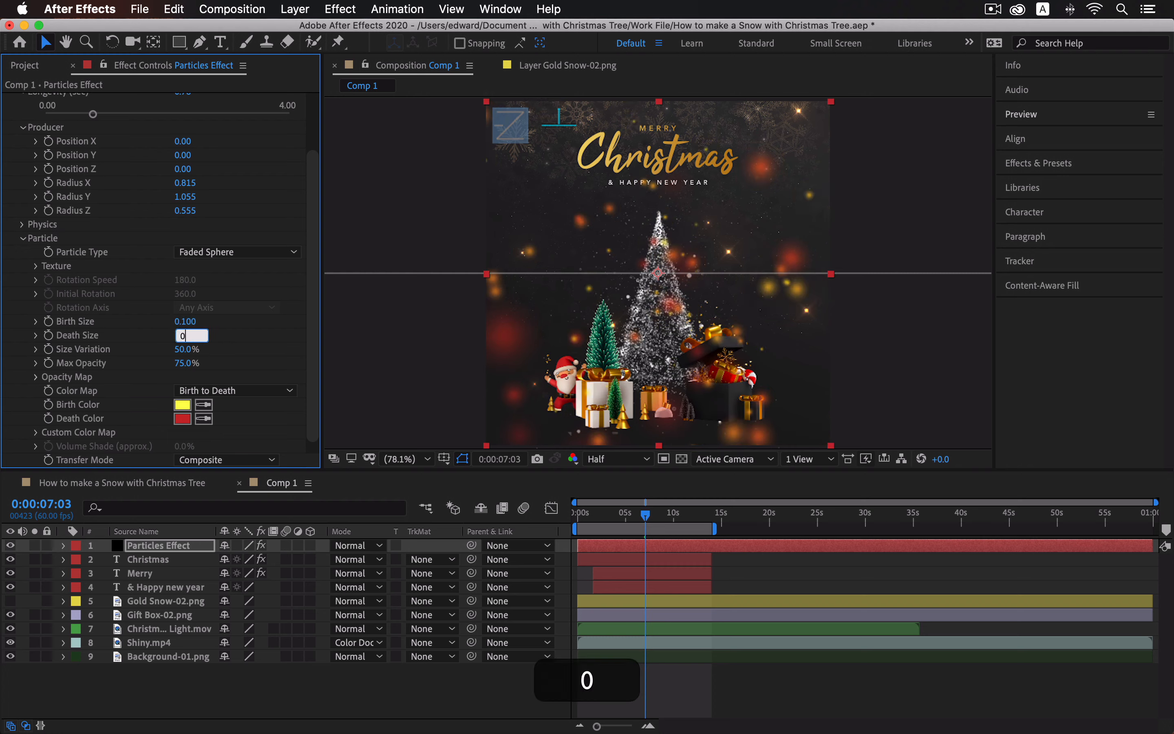
{"action": "key", "text": "Tab"}
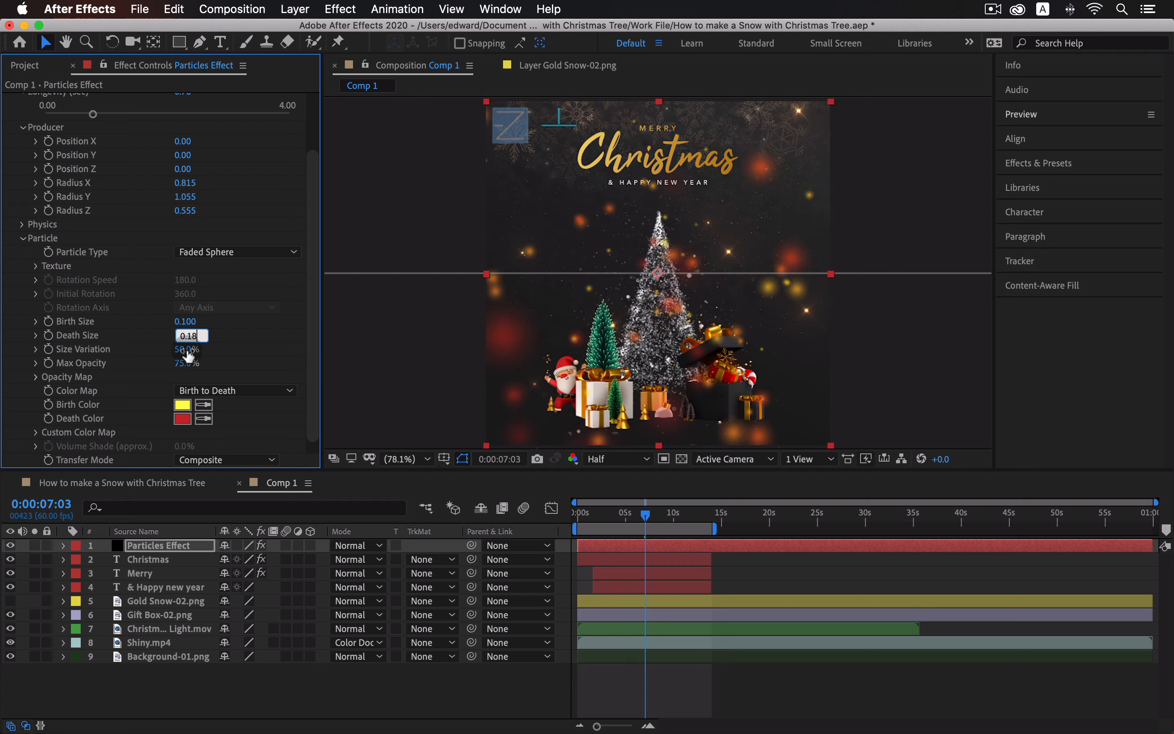
{"action": "type", "text": "56"}
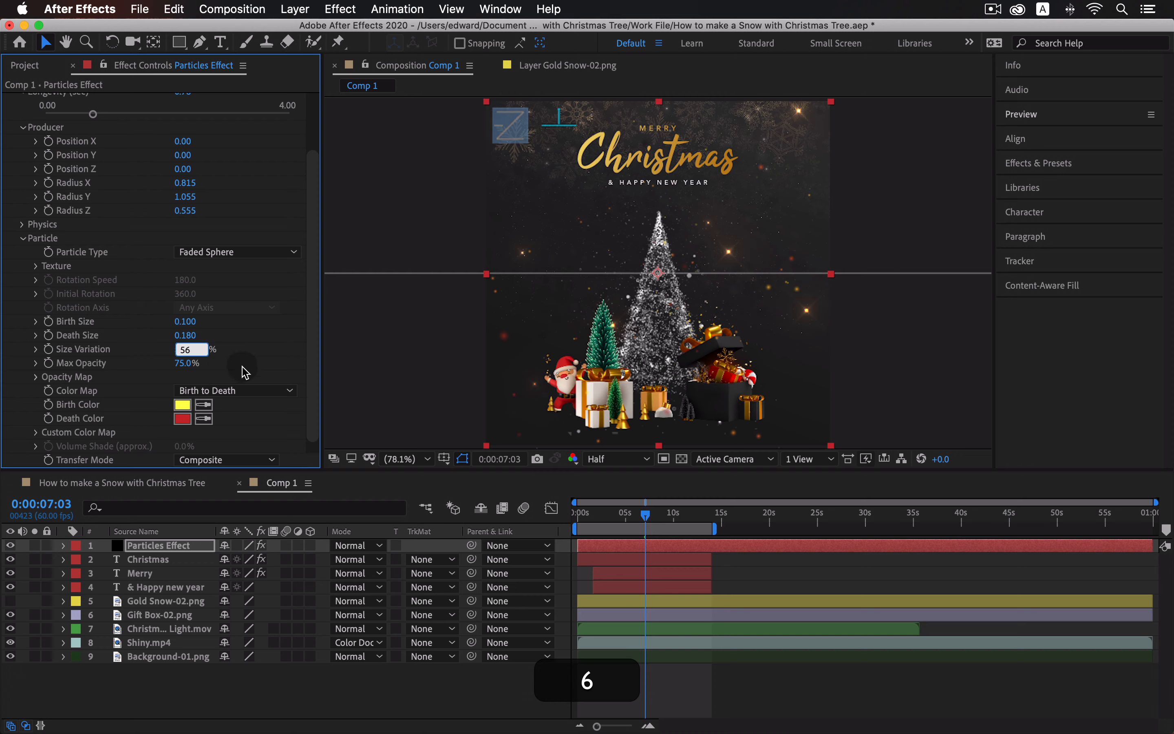
{"action": "left_click", "coordinate": [246, 377]}
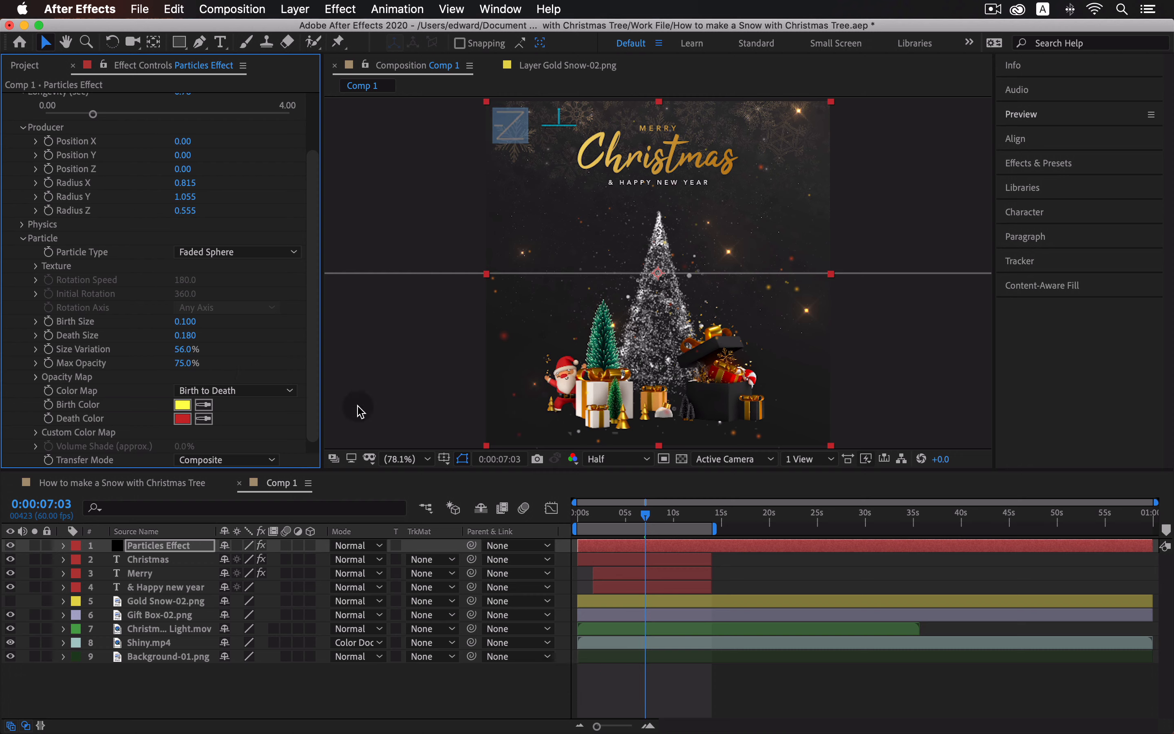
Change both the Birth Color and the Death Color of the snow particles to white.
{"action": "left_click", "coordinate": [182, 412]}
{"action": "left_click_drag", "start_coordinate": [178, 401], "coordinate": [145, 250]}
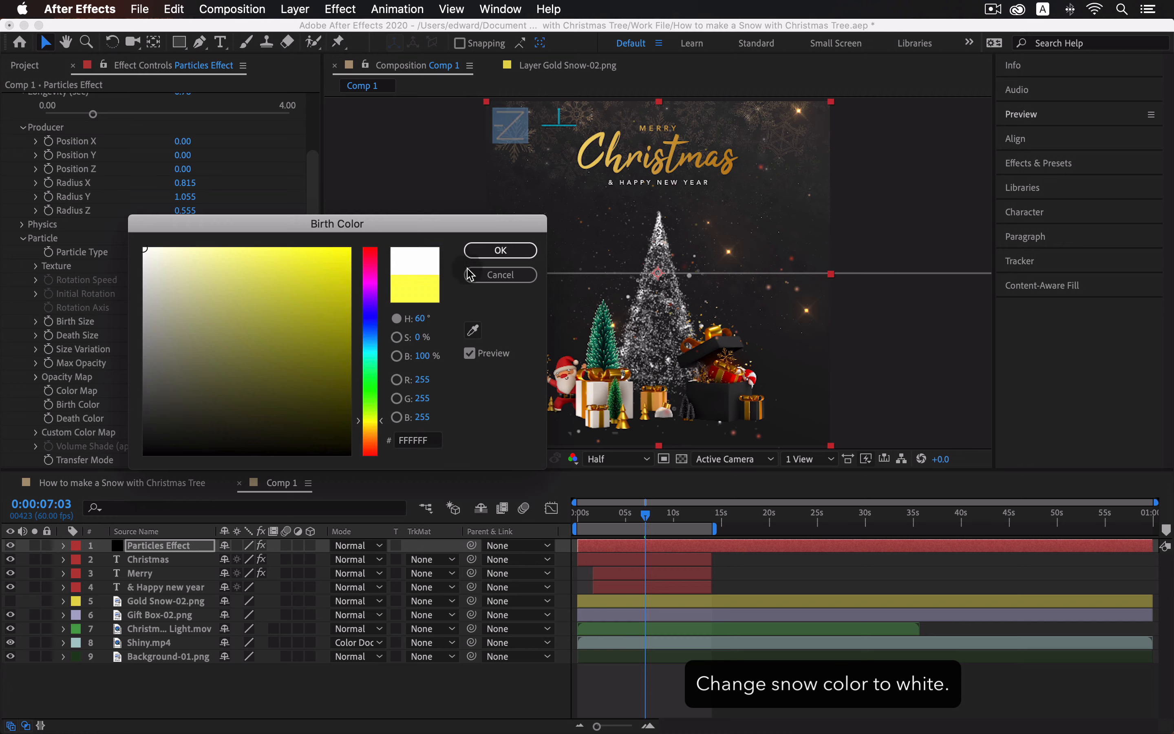
{"action": "left_click", "coordinate": [492, 249]}
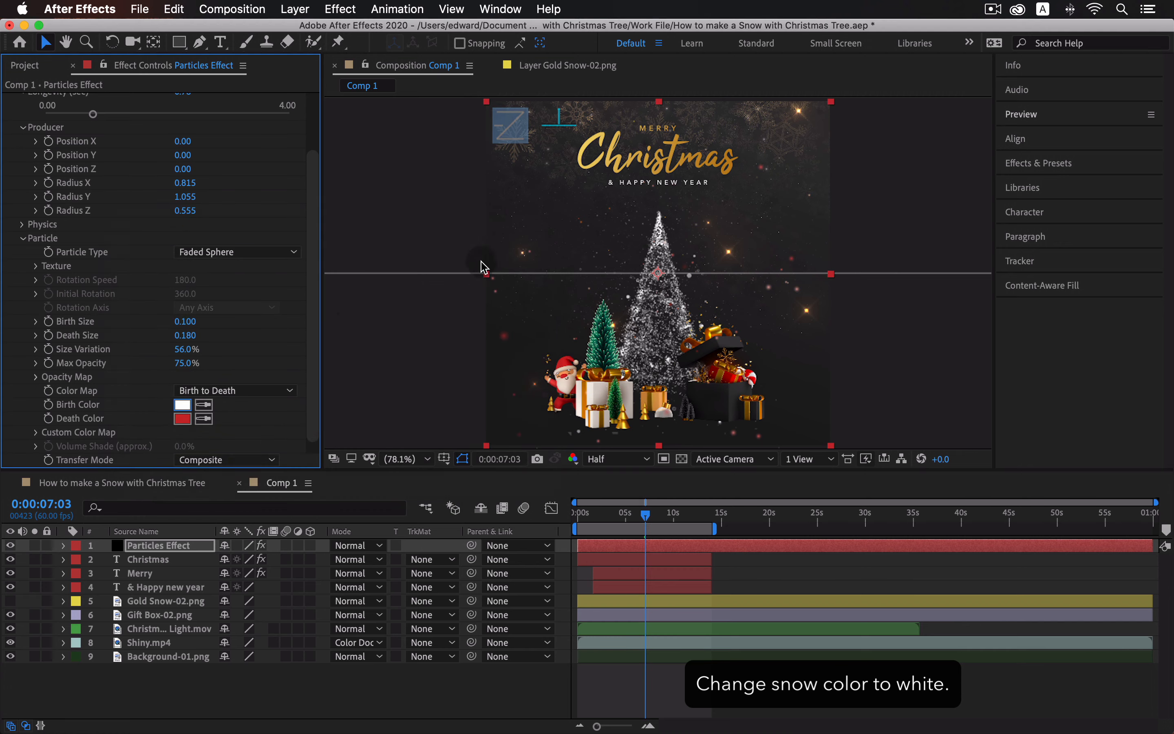
{"action": "left_click", "coordinate": [182, 420]}
{"action": "left_click_drag", "start_coordinate": [182, 420], "coordinate": [116, 235]}
{"action": "left_click", "coordinate": [500, 249]}
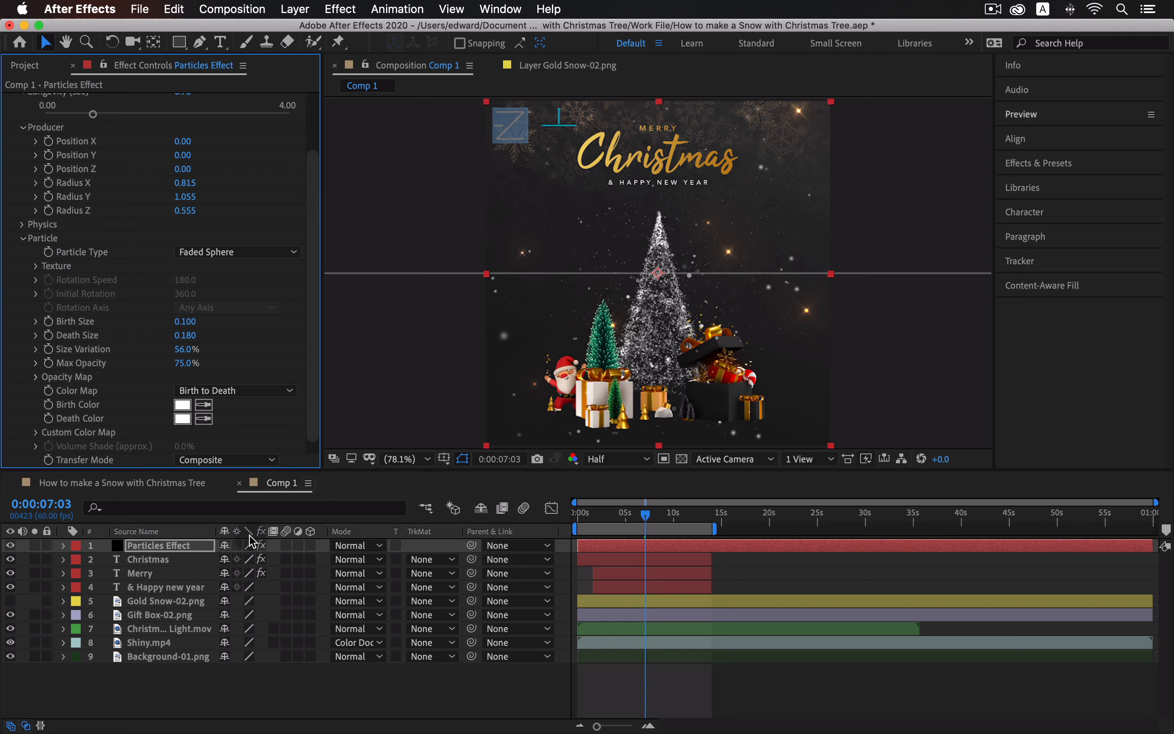
Temporarily hide the Christmas Tree Light layer to check the white snow at 0:00:04:51 and 0:00:04:25, then show the layer again.
{"action": "left_click", "coordinate": [10, 629]}
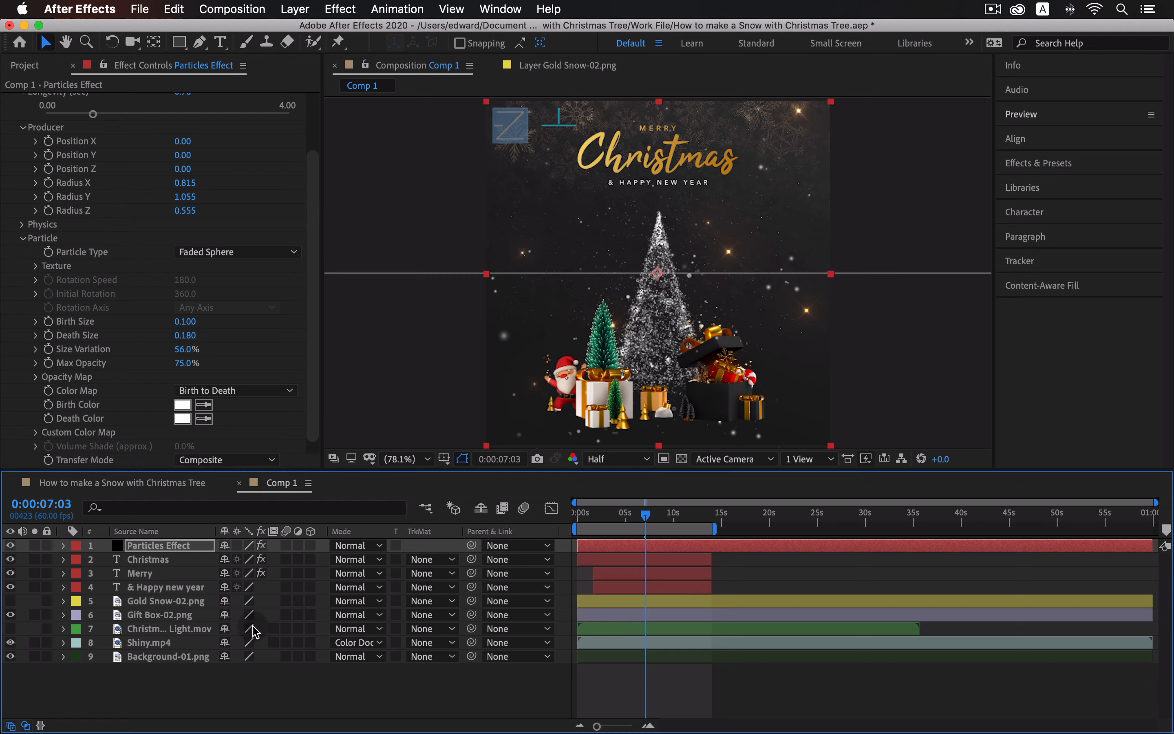
{"action": "mouse_move", "coordinate": [645, 515]}
{"action": "left_mouse_down"}
{"action": "mouse_move", "coordinate": [611, 515]}
{"action": "mouse_move", "coordinate": [626, 515]}
{"action": "left_mouse_up"}
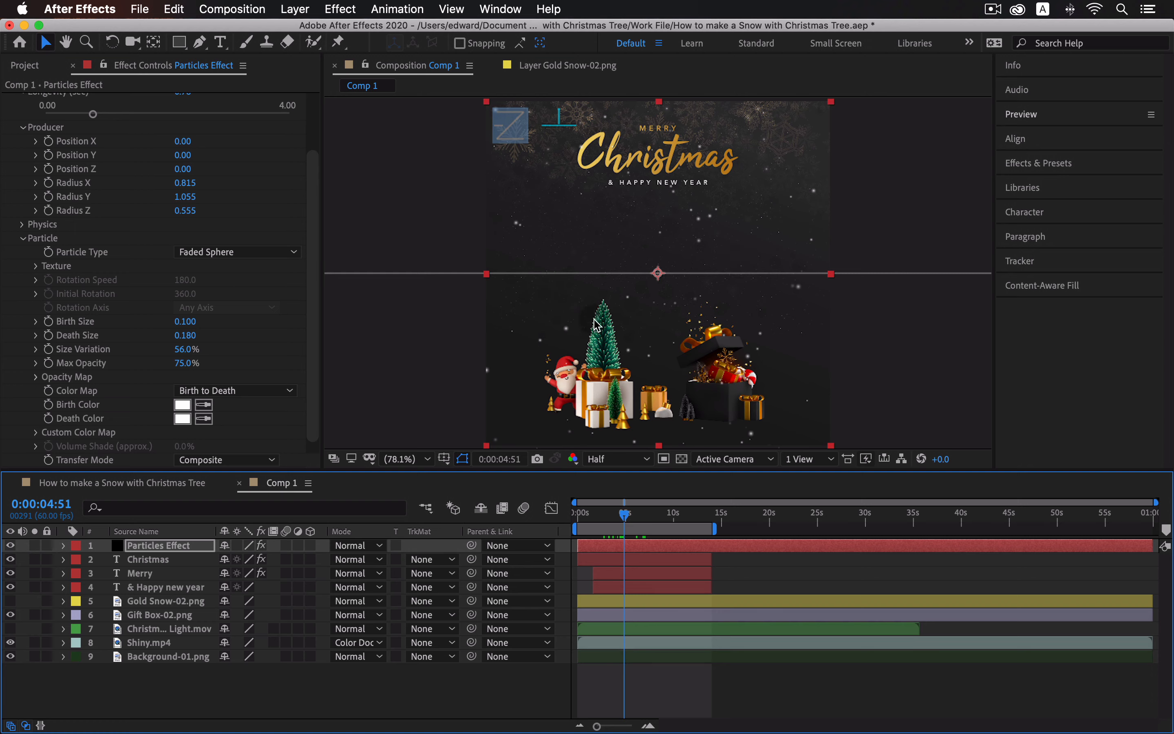
{"action": "left_click_drag", "start_coordinate": [626, 515], "coordinate": [621, 514]}
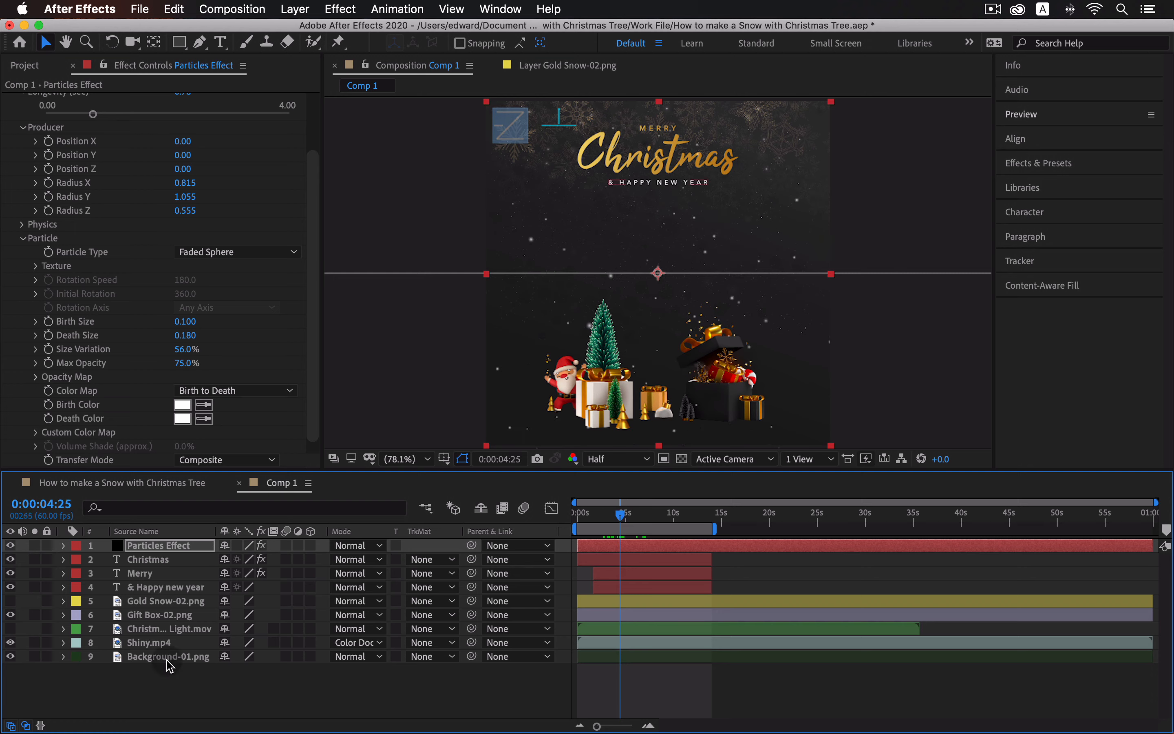
{"action": "left_click", "coordinate": [10, 629]}
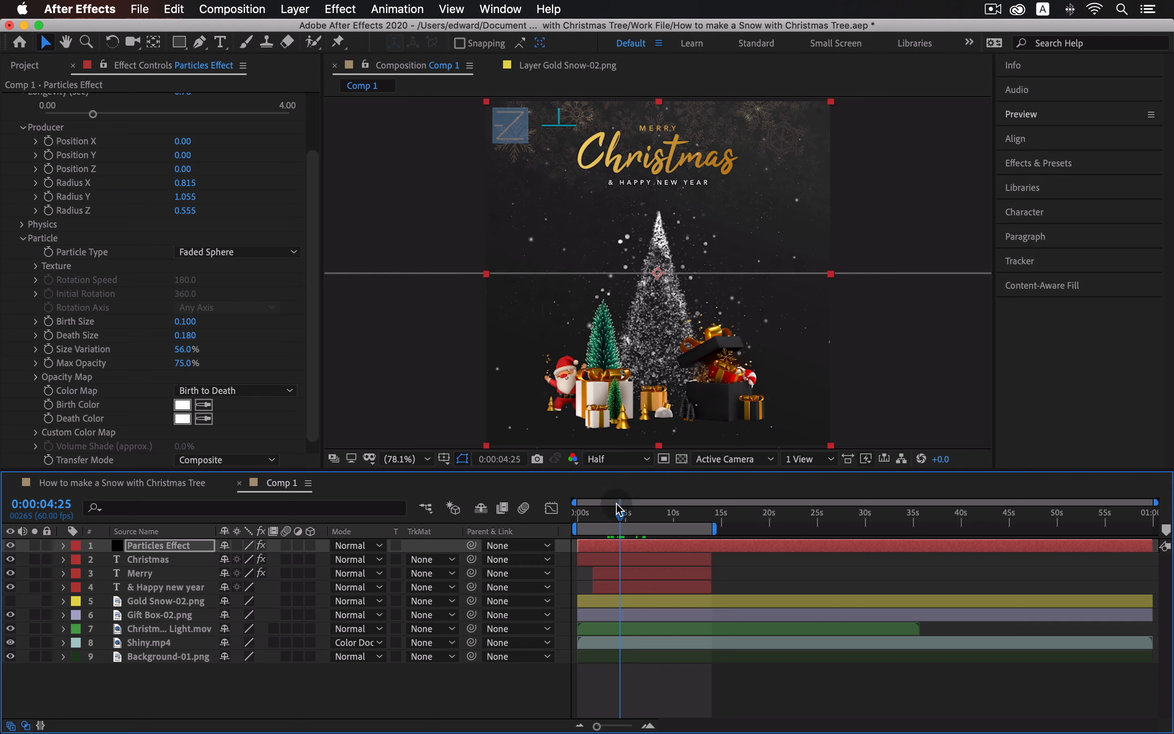
Move the Gold Snow-02.png layer to the top of the layer stack in Comp 1.
{"action": "left_click", "coordinate": [165, 601]}
{"action": "left_click_drag", "start_coordinate": [165, 601], "coordinate": [163, 540]}
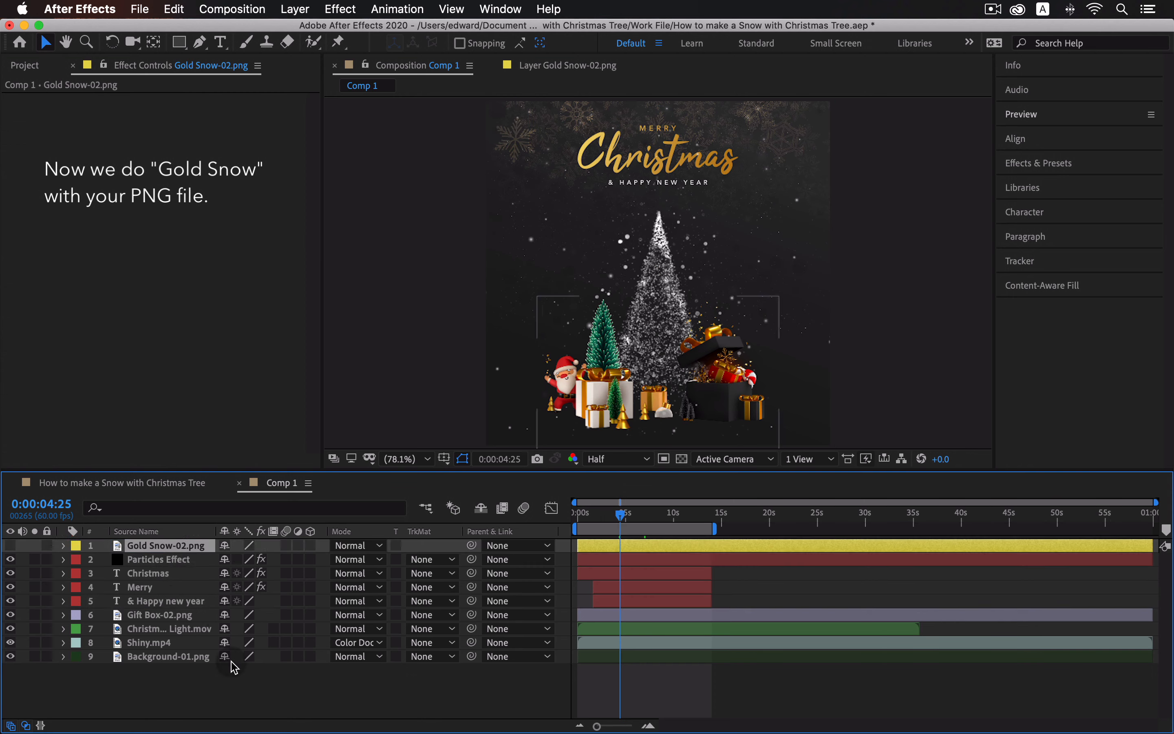
{"action": "left_click", "coordinate": [338, 699]}
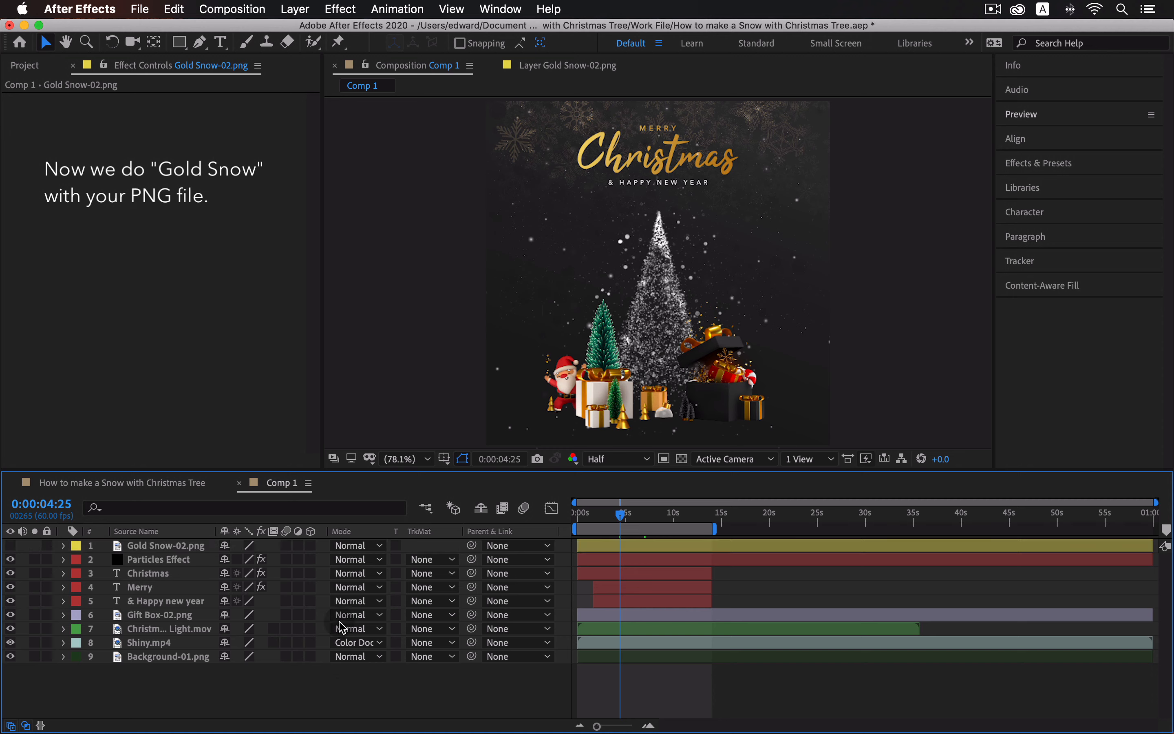
{"action": "left_click", "coordinate": [10, 546]}
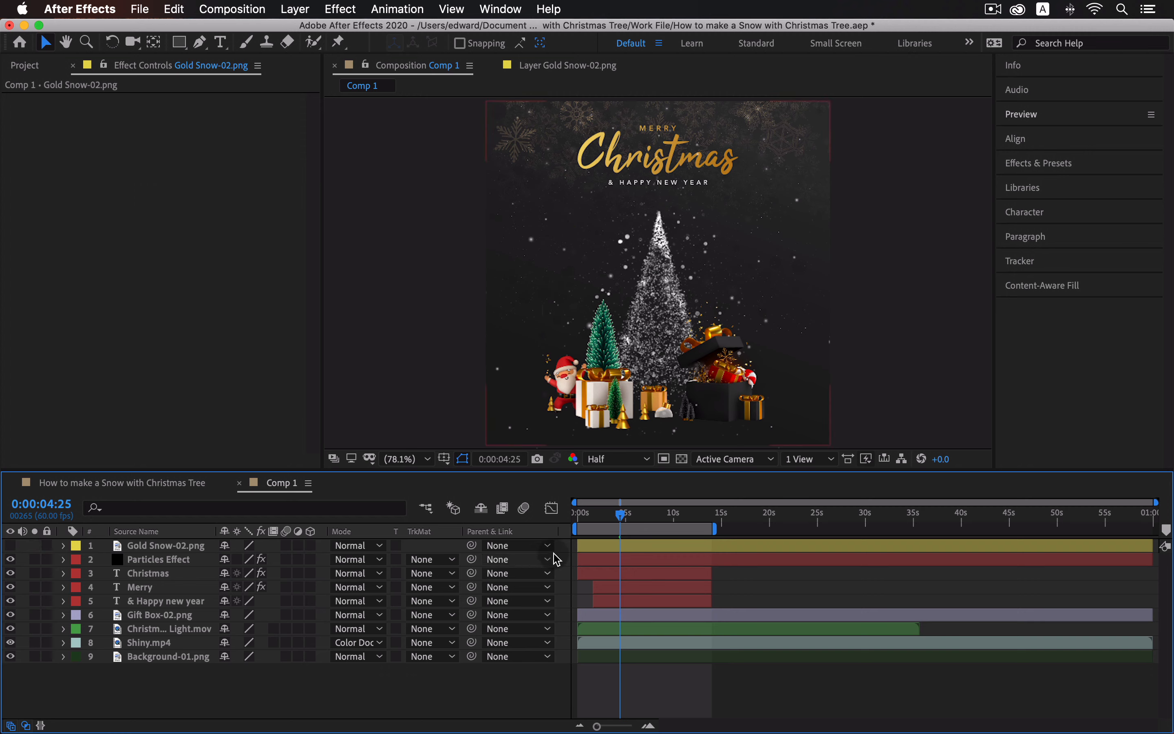
Create a black 1080 × 1080 px solid layer named "Gold Snow Effect".
{"action": "left_click", "coordinate": [295, 9]}
{"action": "mouse_move", "coordinate": [427, 29]}
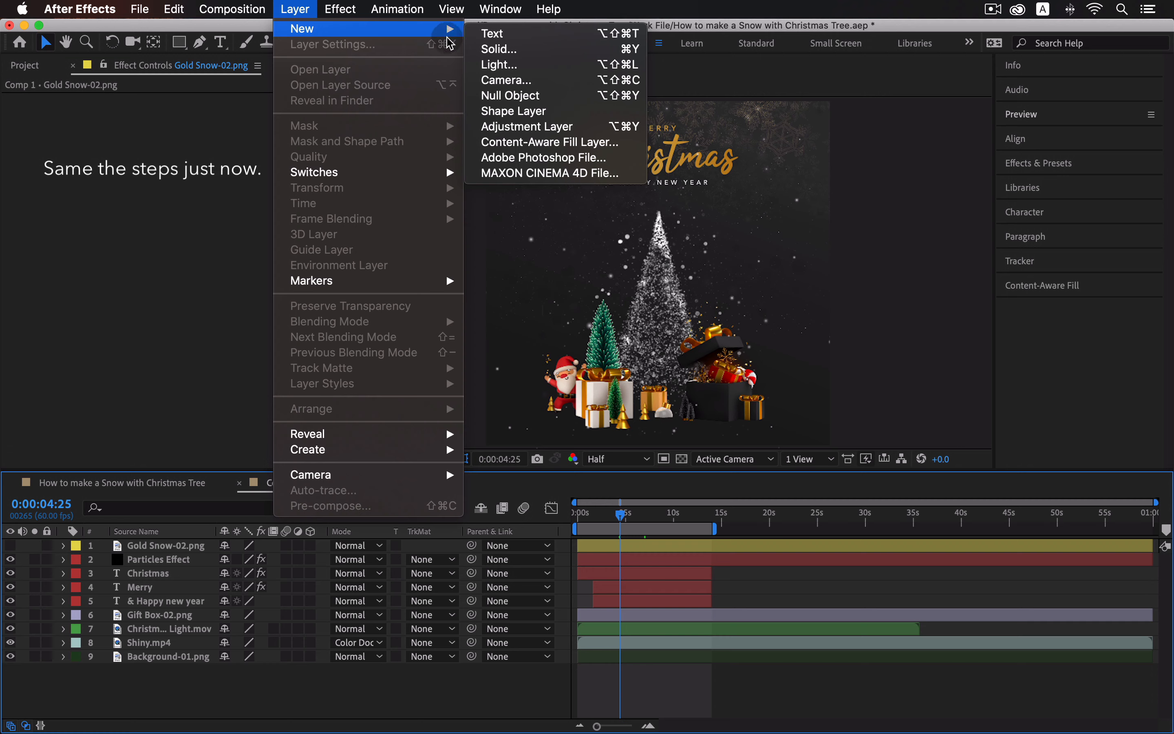
{"action": "left_click", "coordinate": [524, 54]}
{"action": "key", "text": "shift"}
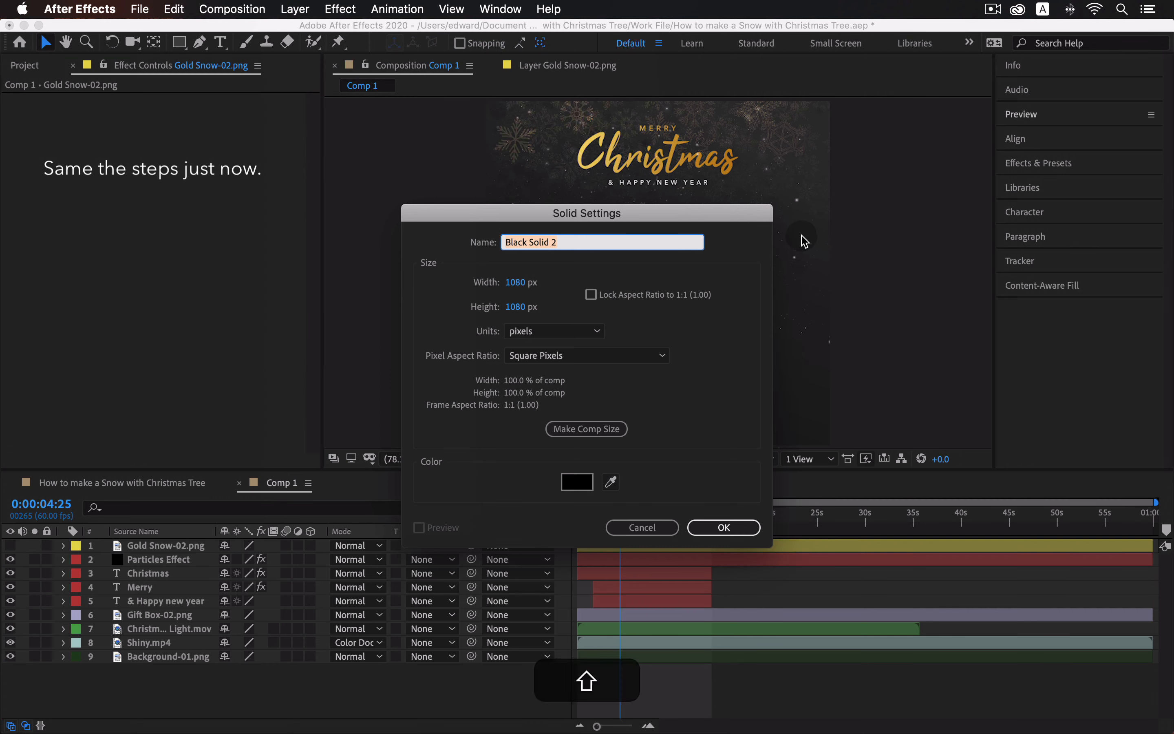
{"action": "type", "text": "Gold"}
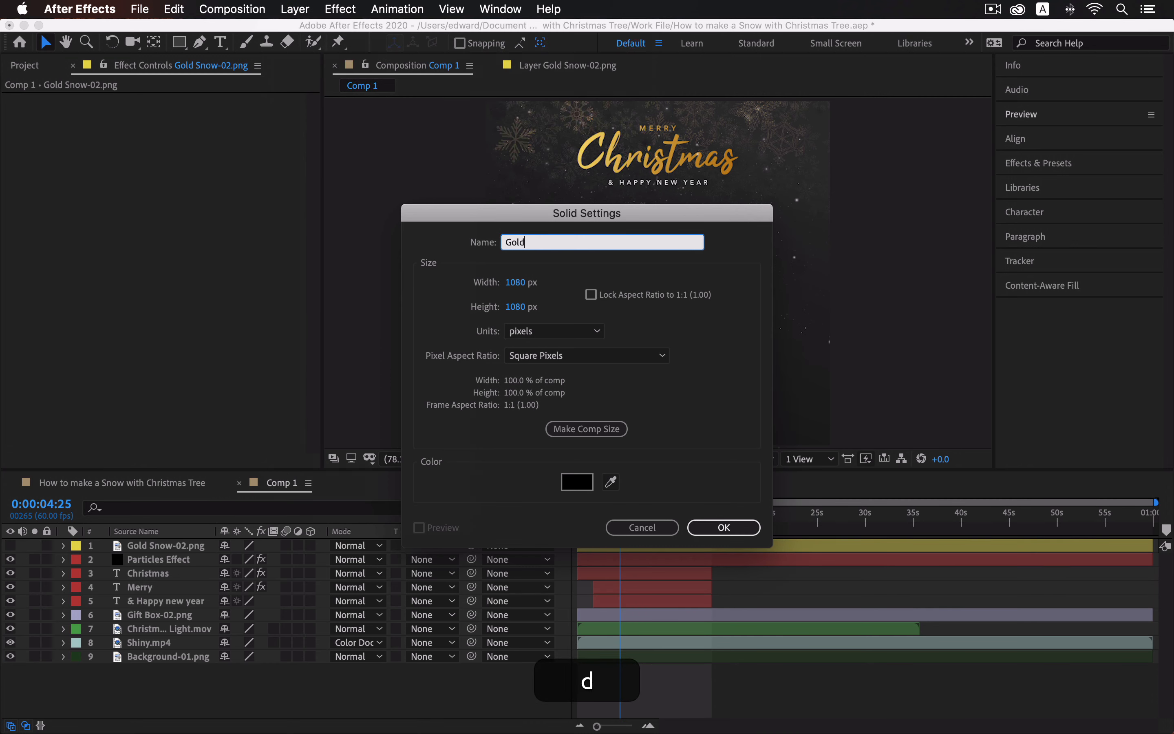
{"action": "type", "text": " Snow Effect"}
{"action": "left_click", "coordinate": [744, 528]}
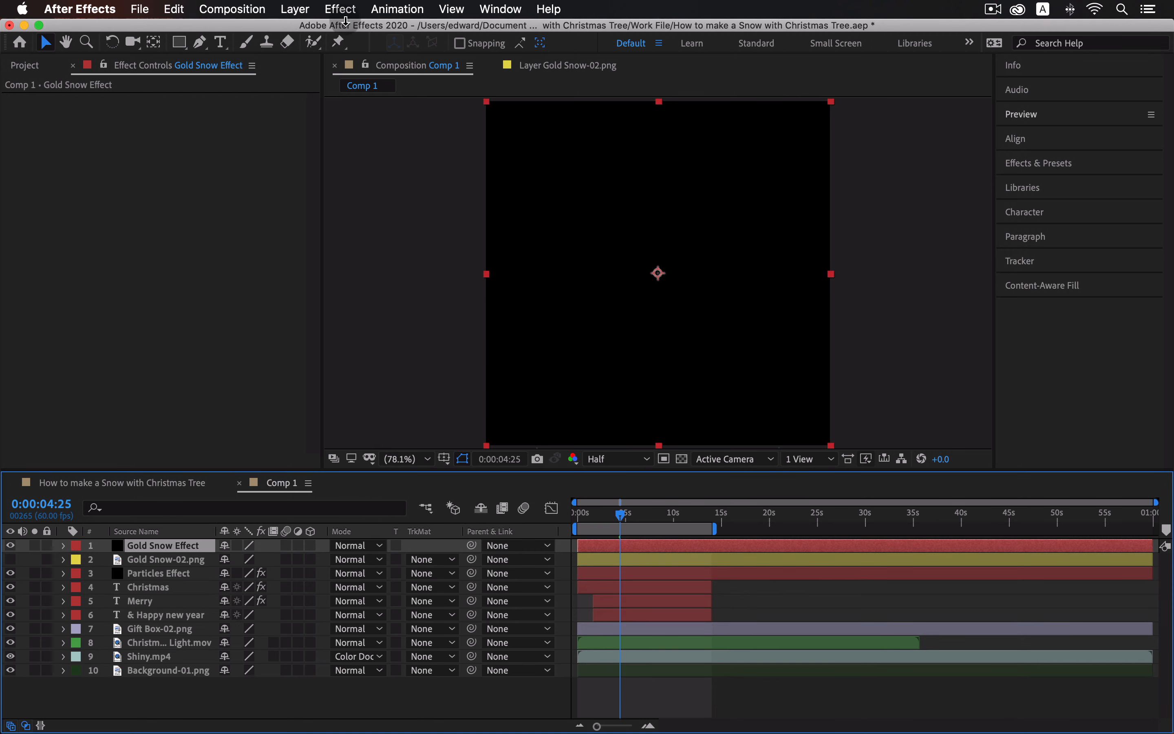
Apply the CC Particle World effect to the Gold Snow Effect layer.
{"action": "left_click", "coordinate": [340, 9]}
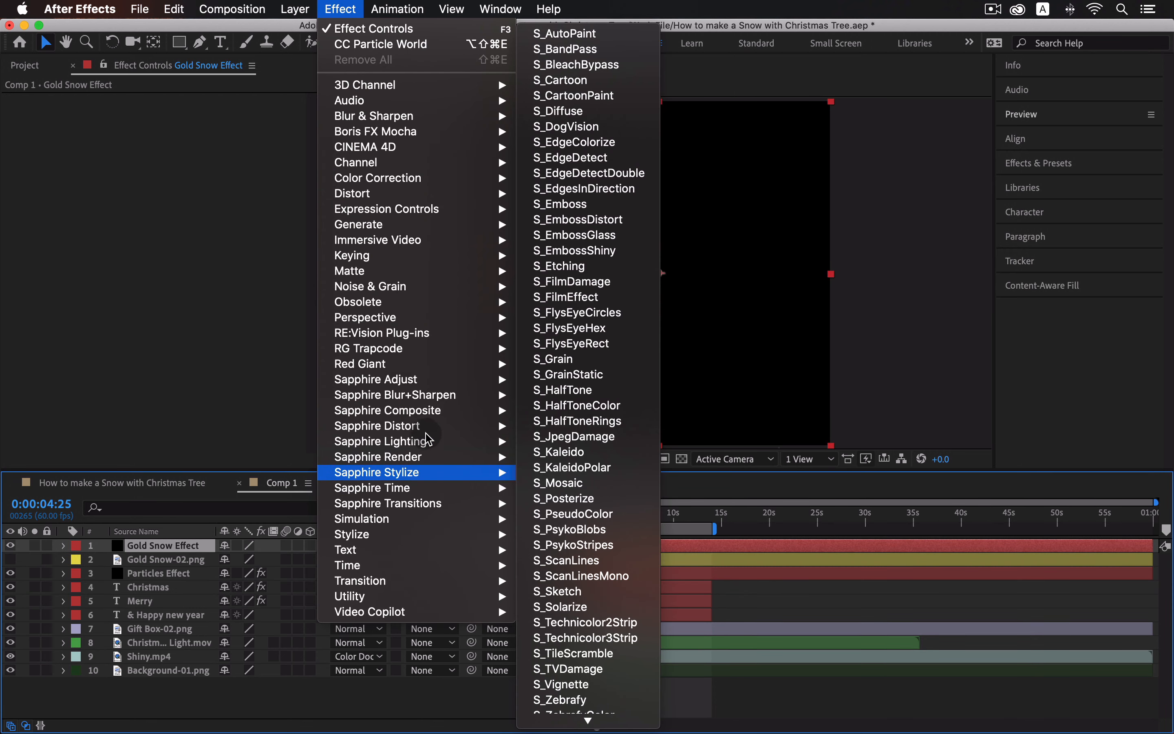
{"action": "mouse_move", "coordinate": [440, 519]}
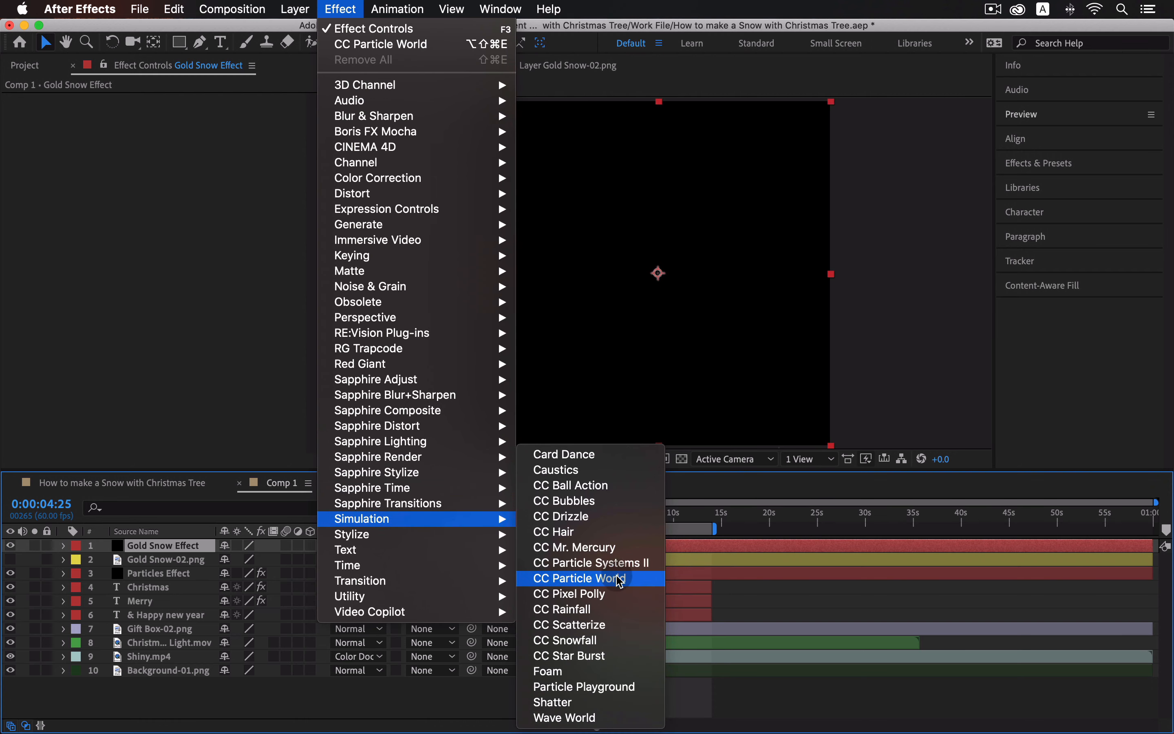
{"action": "left_click", "coordinate": [638, 584]}
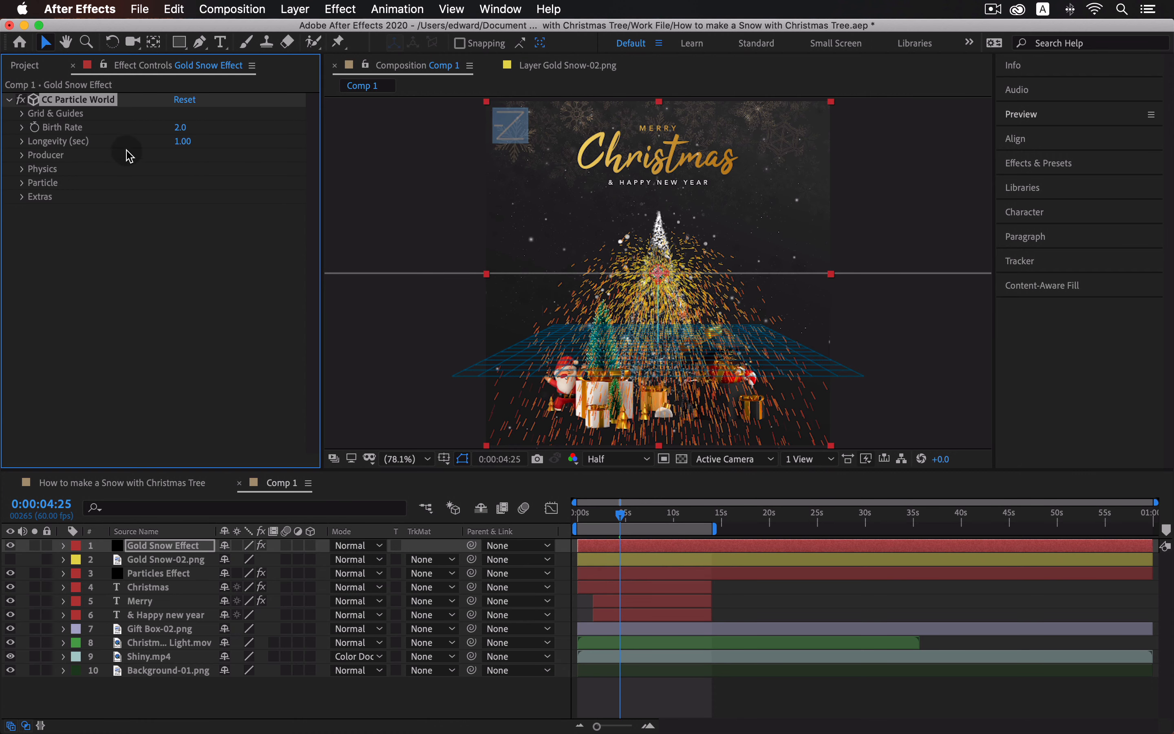
Turn off the position, radius, motion path and grid guides of the new CC Particle World effect.
{"action": "left_click", "coordinate": [22, 113]}
{"action": "left_click", "coordinate": [179, 127]}
{"action": "left_click", "coordinate": [178, 141]}
{"action": "left_click", "coordinate": [183, 155]}
{"action": "left_click", "coordinate": [180, 183]}
{"action": "left_click", "coordinate": [23, 113]}
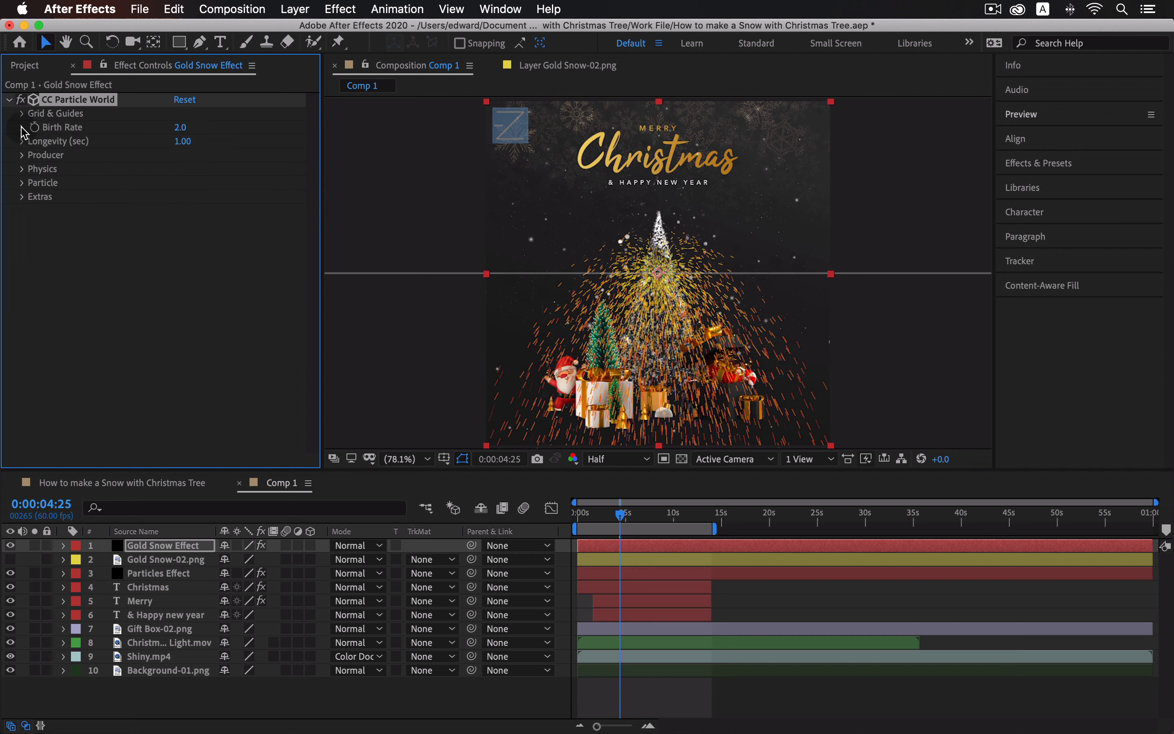
Set the gold snow's Birth Rate to 1.0 and its Longevity to 0.20 seconds.
{"action": "left_click", "coordinate": [22, 128]}
{"action": "left_click", "coordinate": [22, 163]}
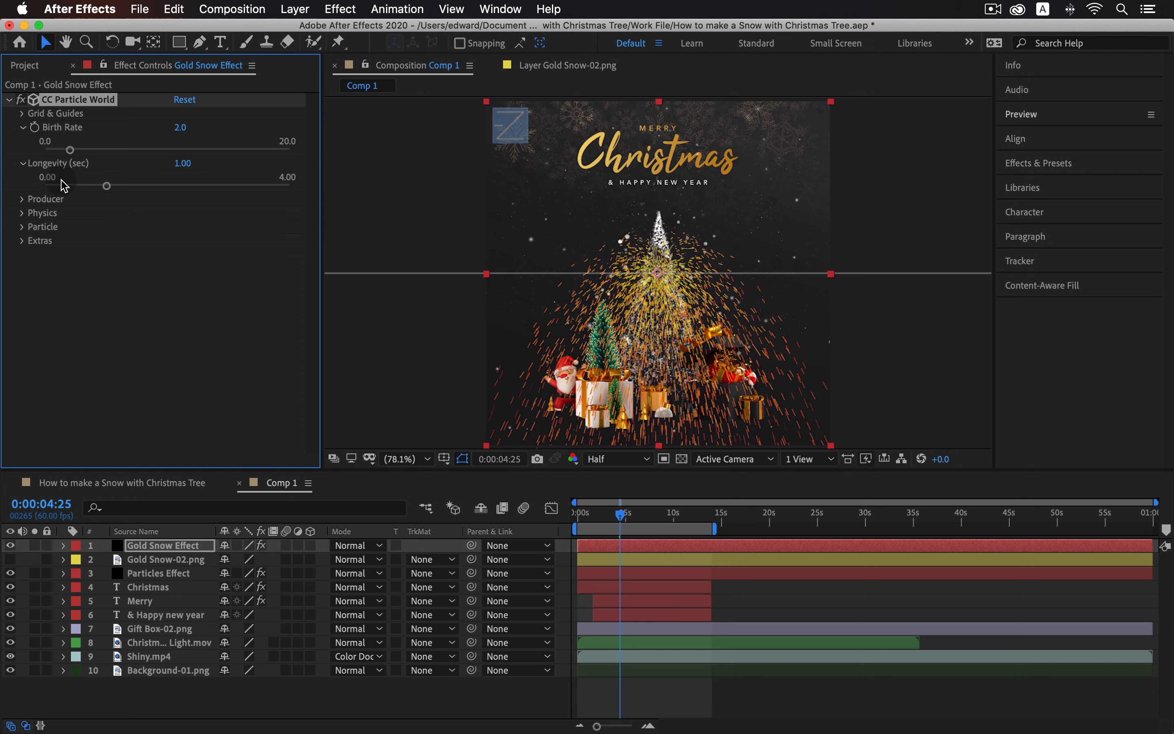
{"action": "left_click", "coordinate": [182, 128]}
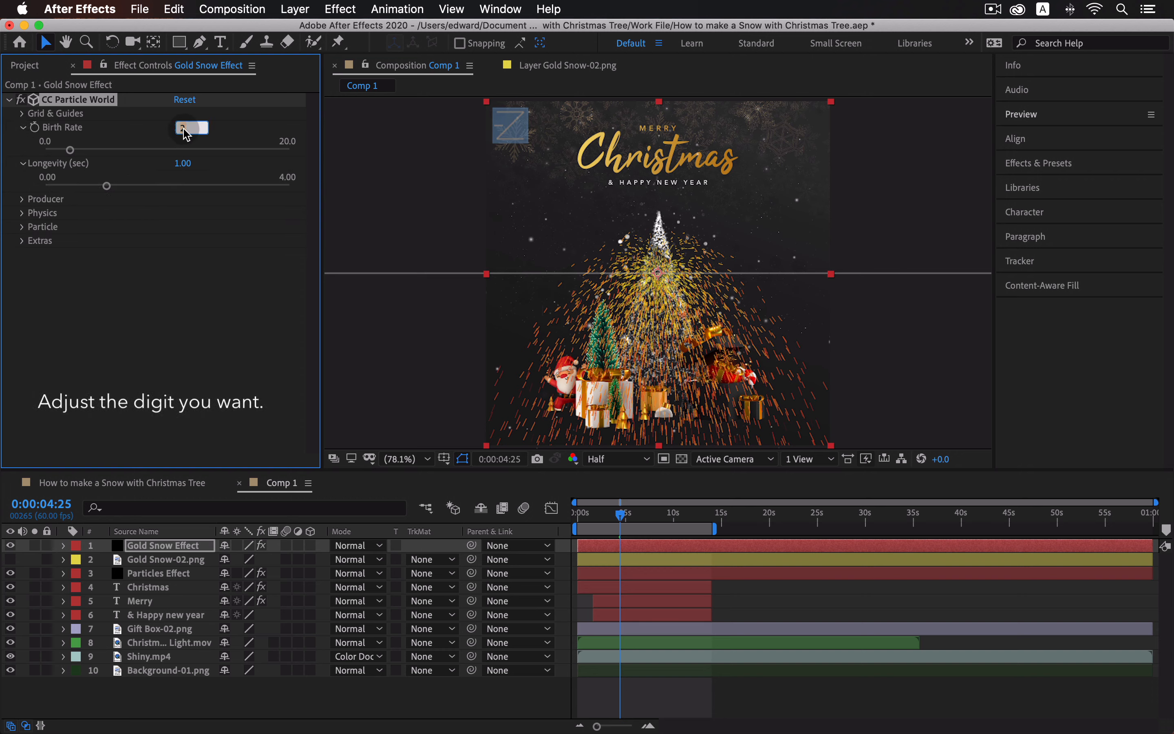
{"action": "type", "text": "1.0"}
{"action": "key", "text": "Tab"}
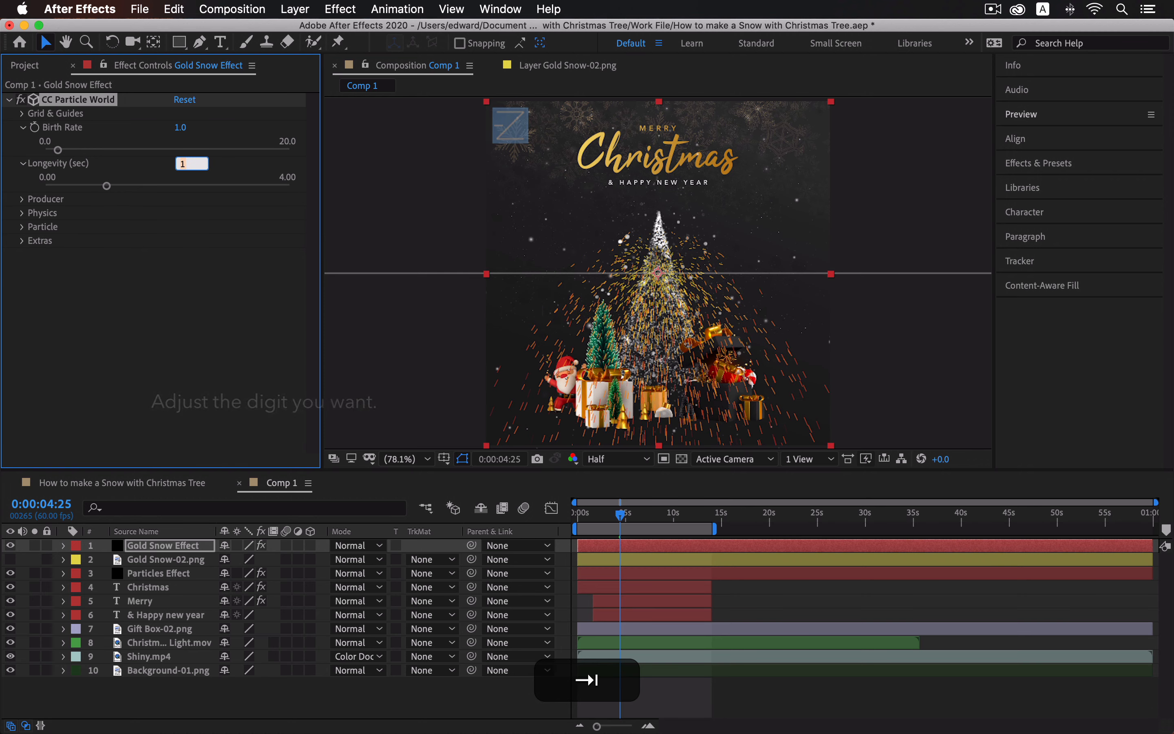
{"action": "type", "text": "0"}
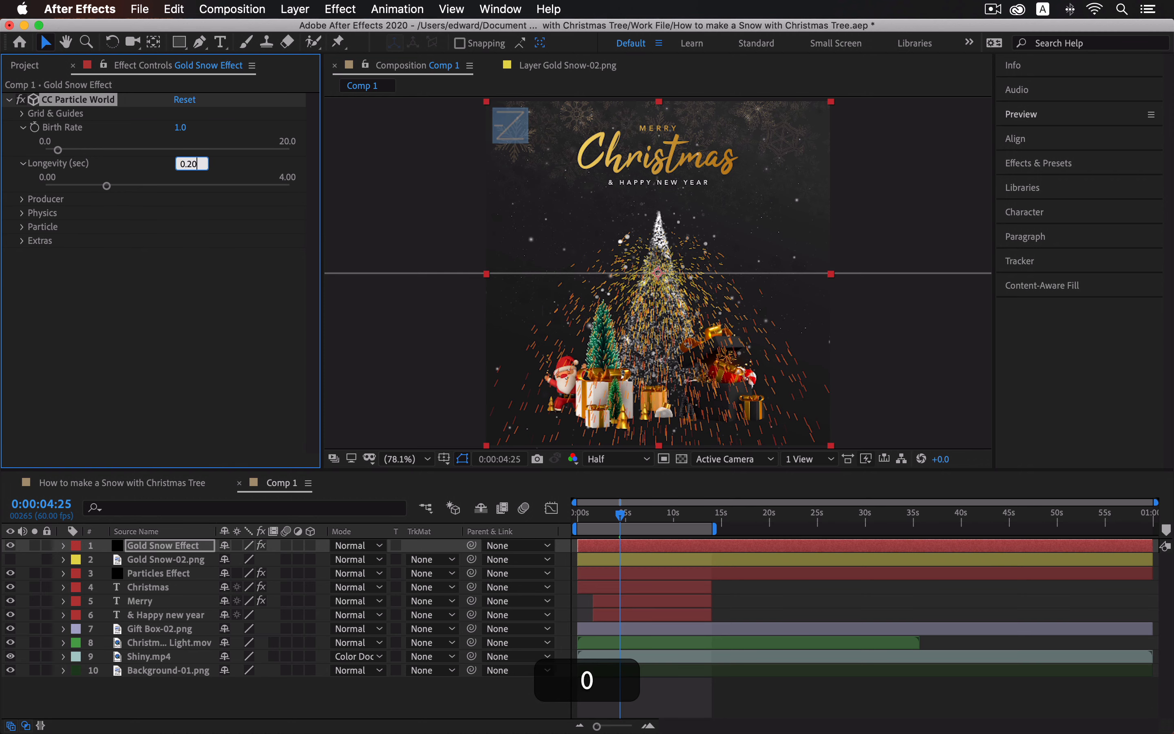
{"action": "type", "text": ".20"}
{"action": "left_click", "coordinate": [204, 337]}
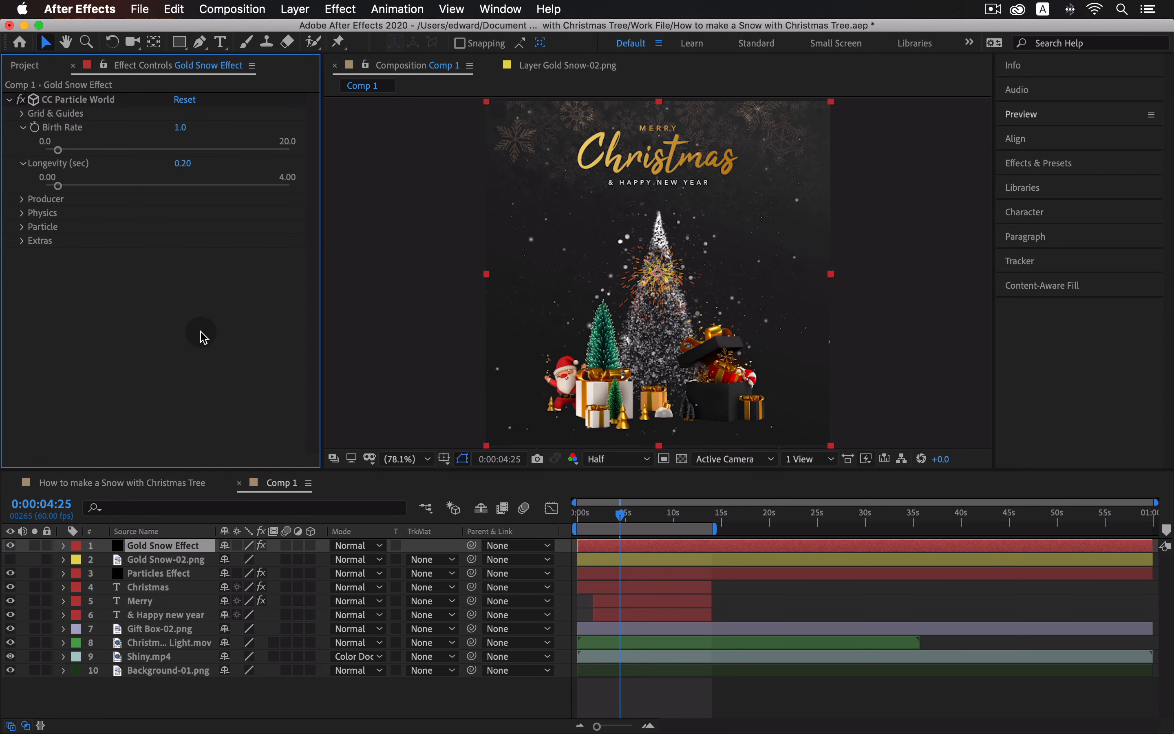
Change the gold snow's Particle Type to Textured Faded Disc and use Gold Snow-02.png as its Texture Layer.
{"action": "left_click", "coordinate": [24, 229]}
{"action": "left_click", "coordinate": [248, 242]}
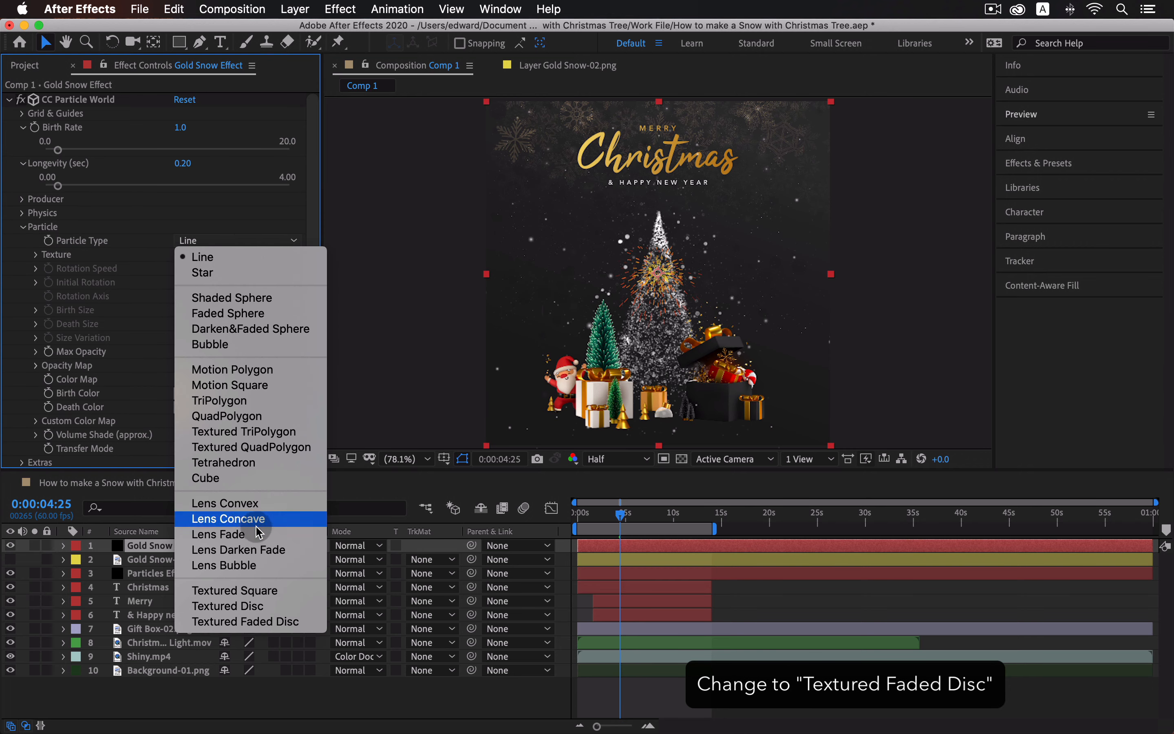
{"action": "left_click", "coordinate": [307, 624]}
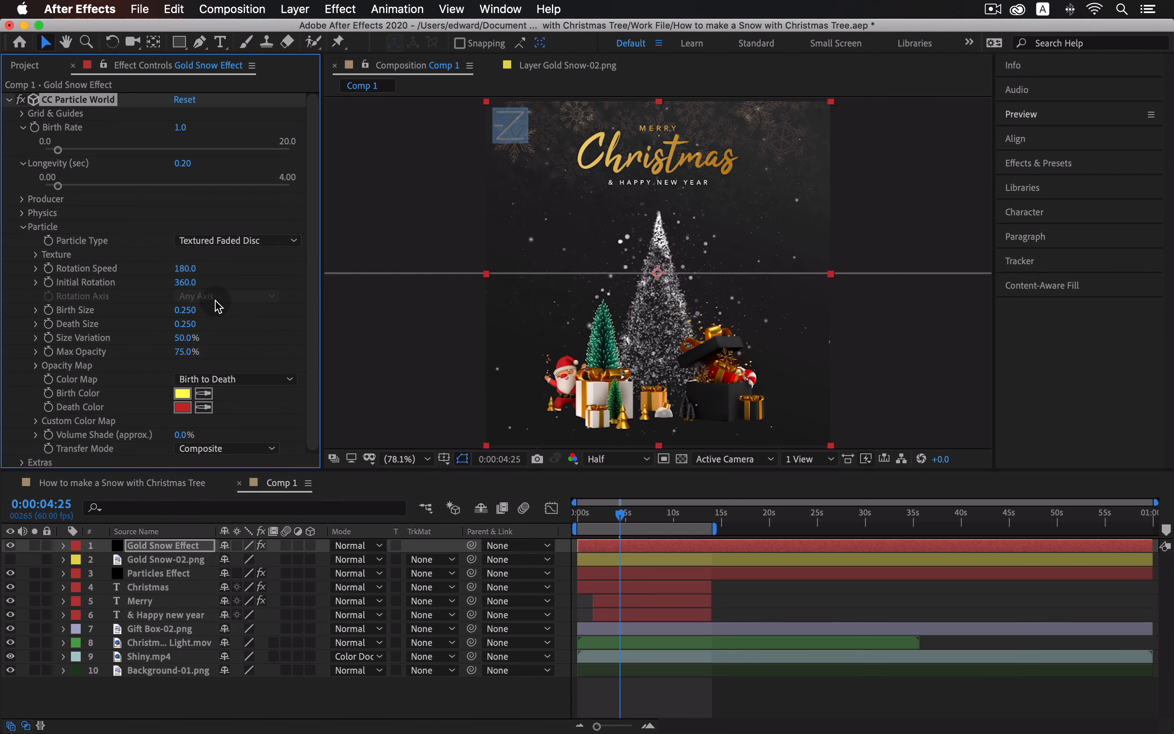
{"action": "left_click", "coordinate": [38, 256]}
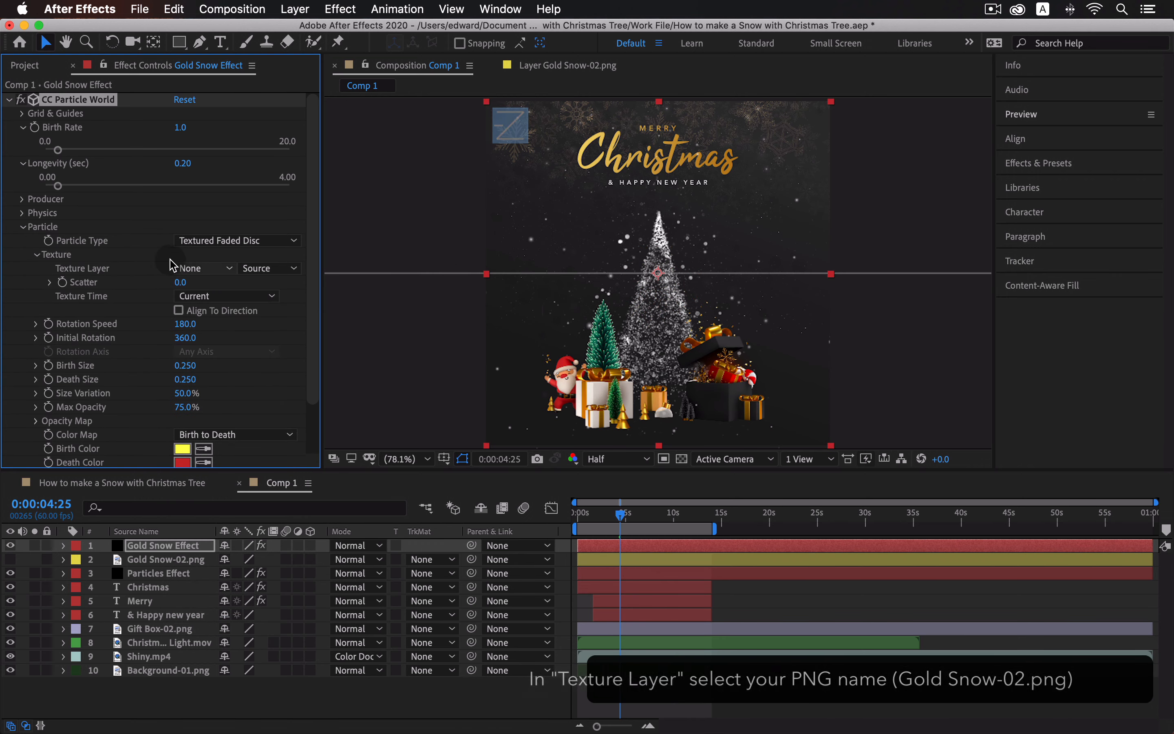
{"action": "left_click", "coordinate": [197, 268]}
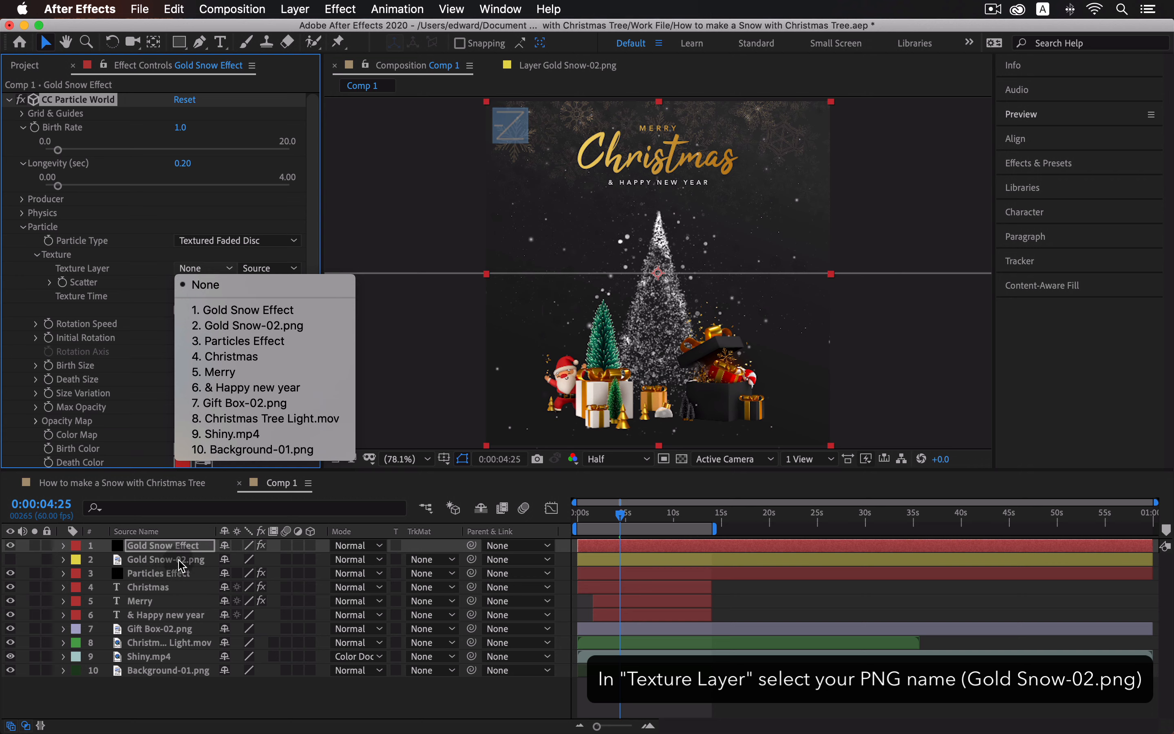
{"action": "left_click", "coordinate": [304, 332]}
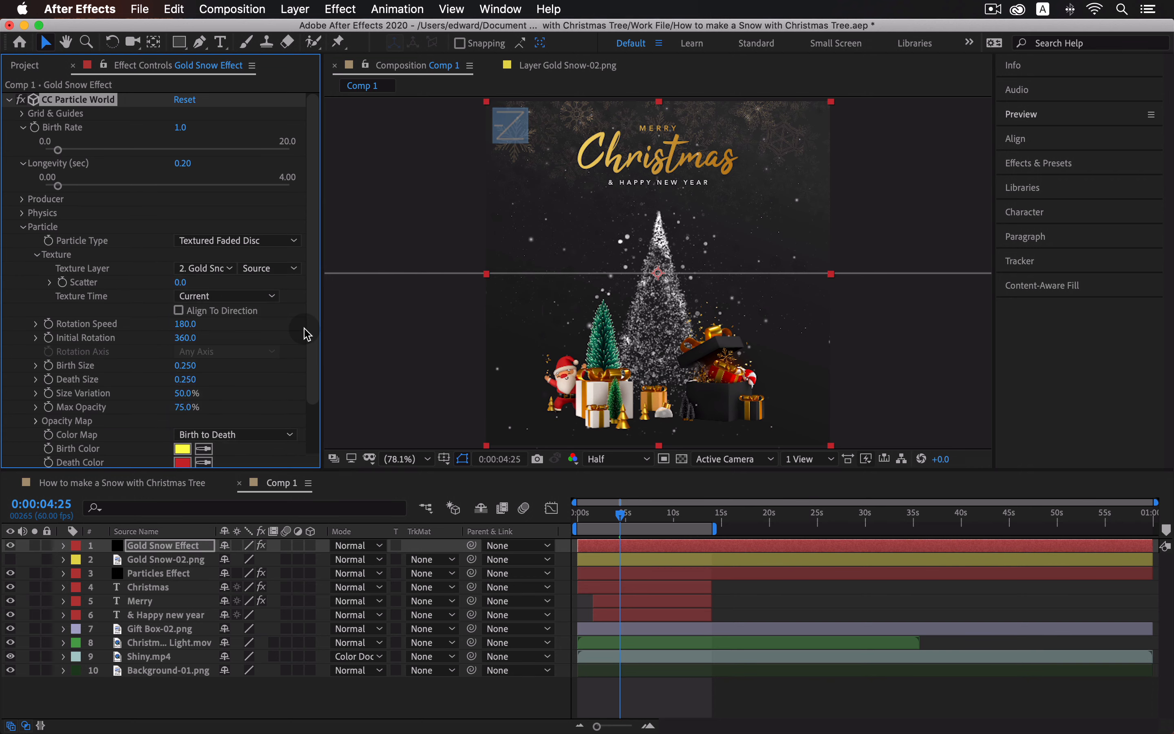
{"action": "left_click", "coordinate": [37, 256]}
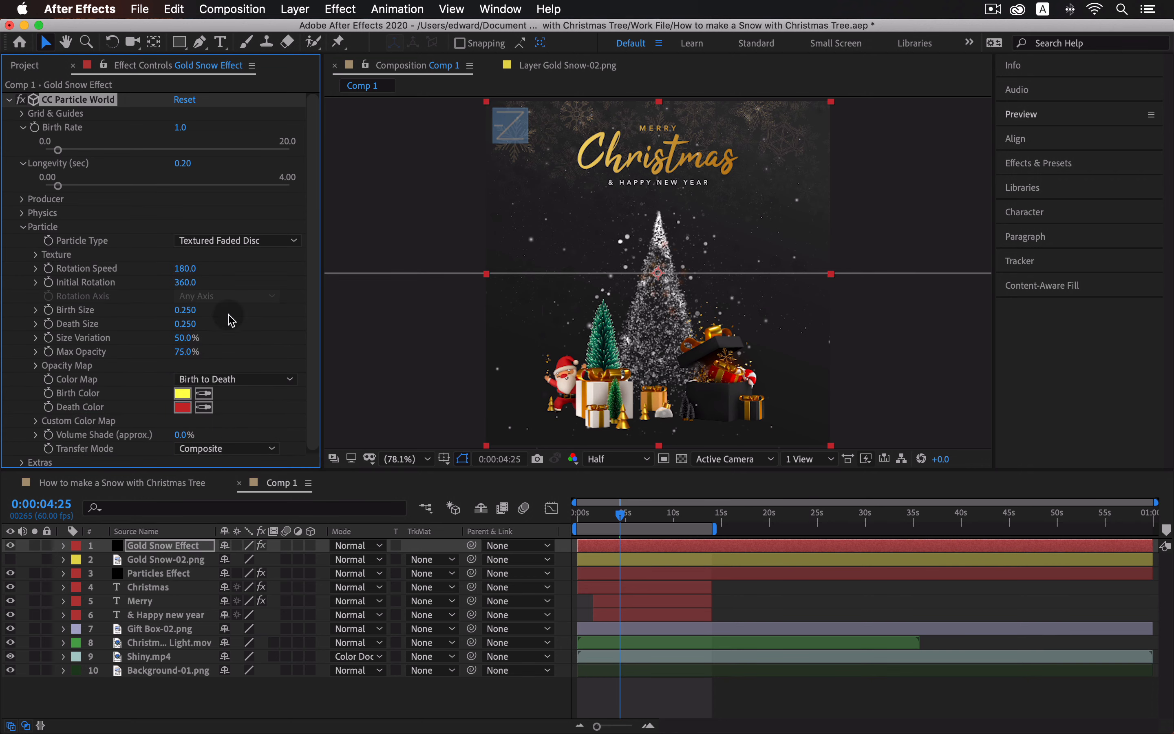
Set the gold snow's Birth Size to 0.16, Death Size to 0.46, Size Variation to 90% and Max Opacity to 80%.
{"action": "left_click", "coordinate": [189, 314]}
{"action": "type", "text": "0.16"}
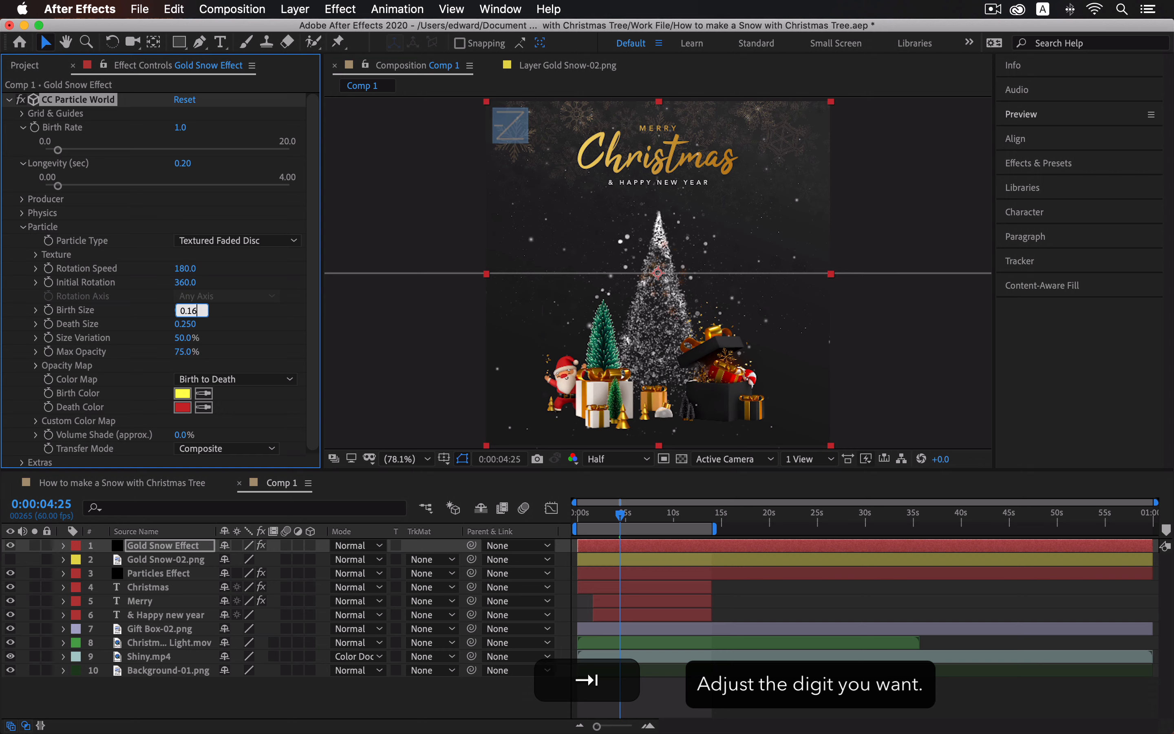
{"action": "key", "text": "Tab"}
{"action": "type", "text": "0"}
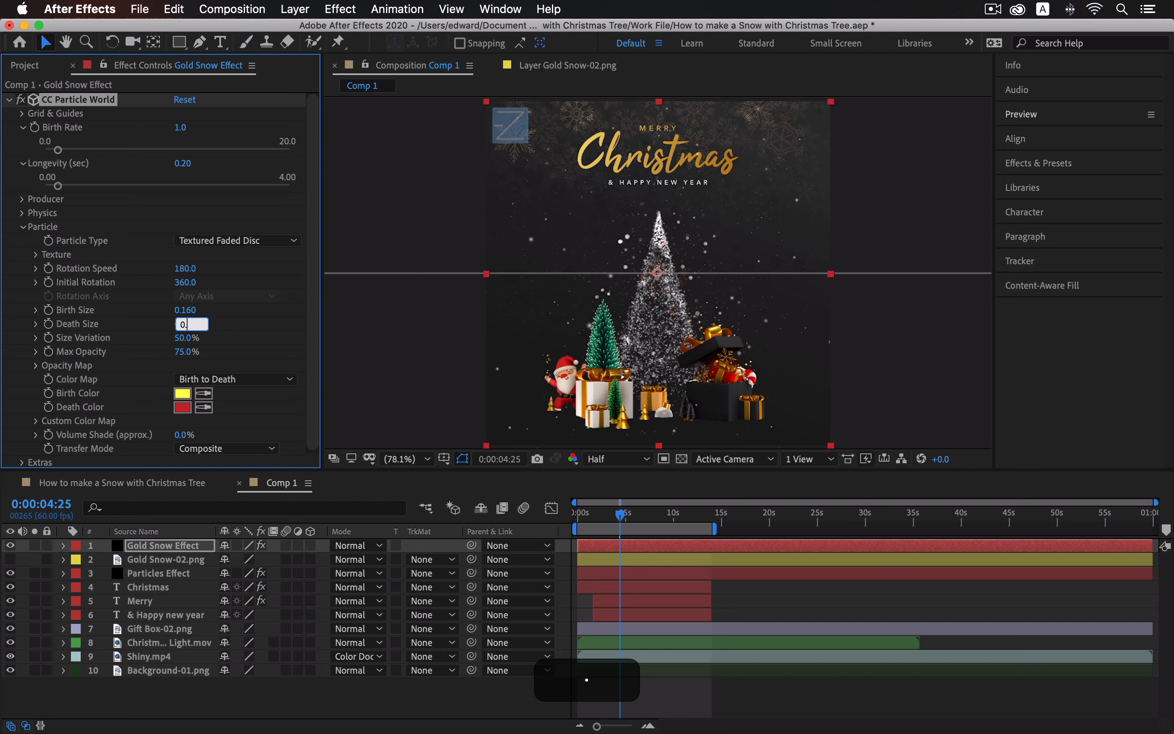
{"action": "key", "text": "Tab"}
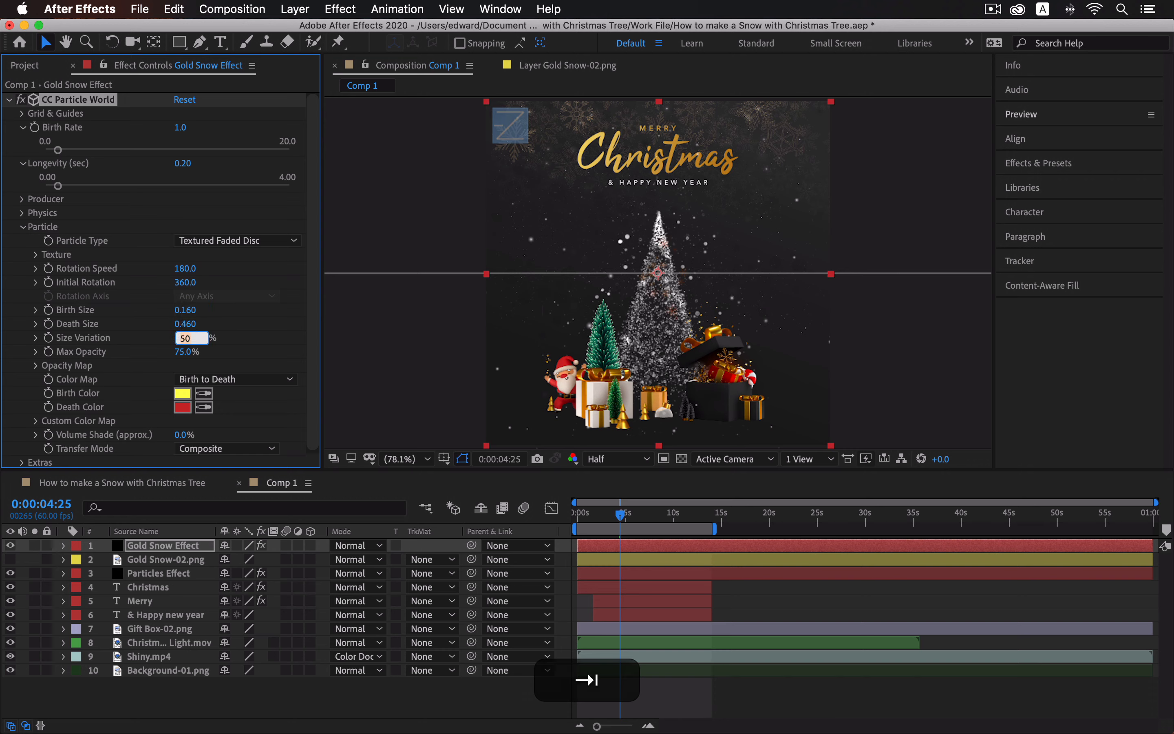
{"action": "type", "text": "9"}
{"action": "key", "text": "Tab"}
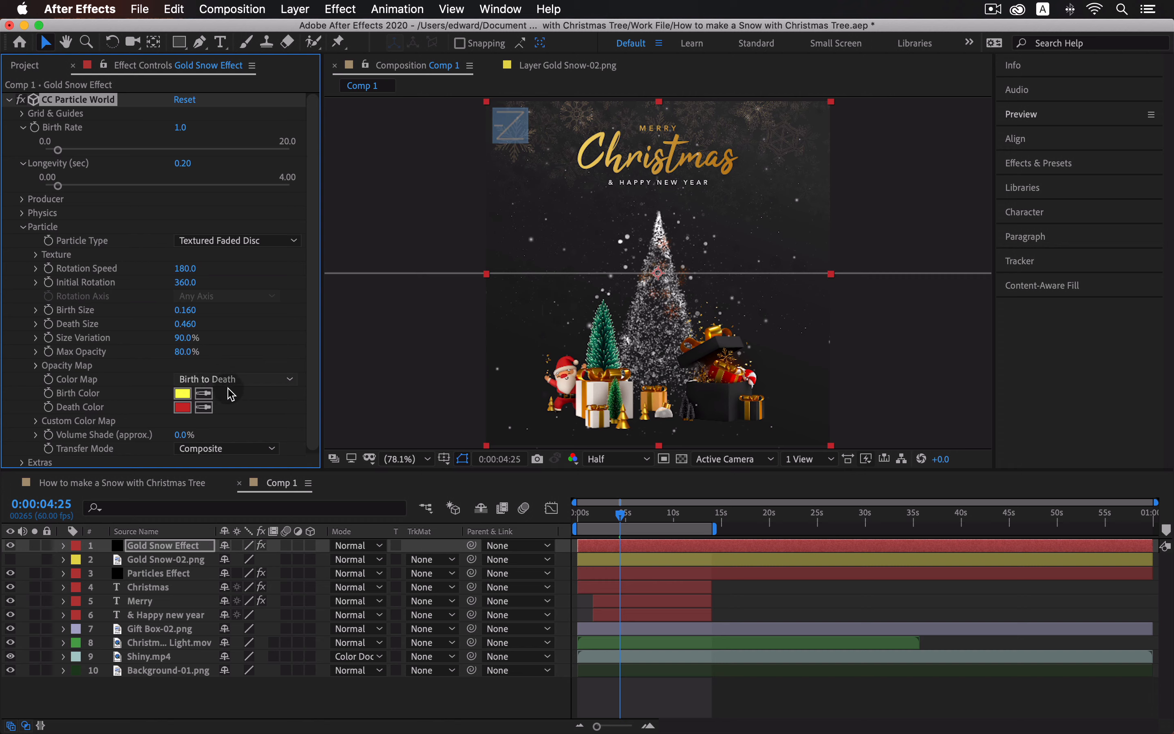
Change the gold snow's Birth Color and Death Color to white (FFFFFF).
{"action": "left_click", "coordinate": [182, 393]}
{"action": "left_click_drag", "start_coordinate": [191, 367], "coordinate": [93, 184]}
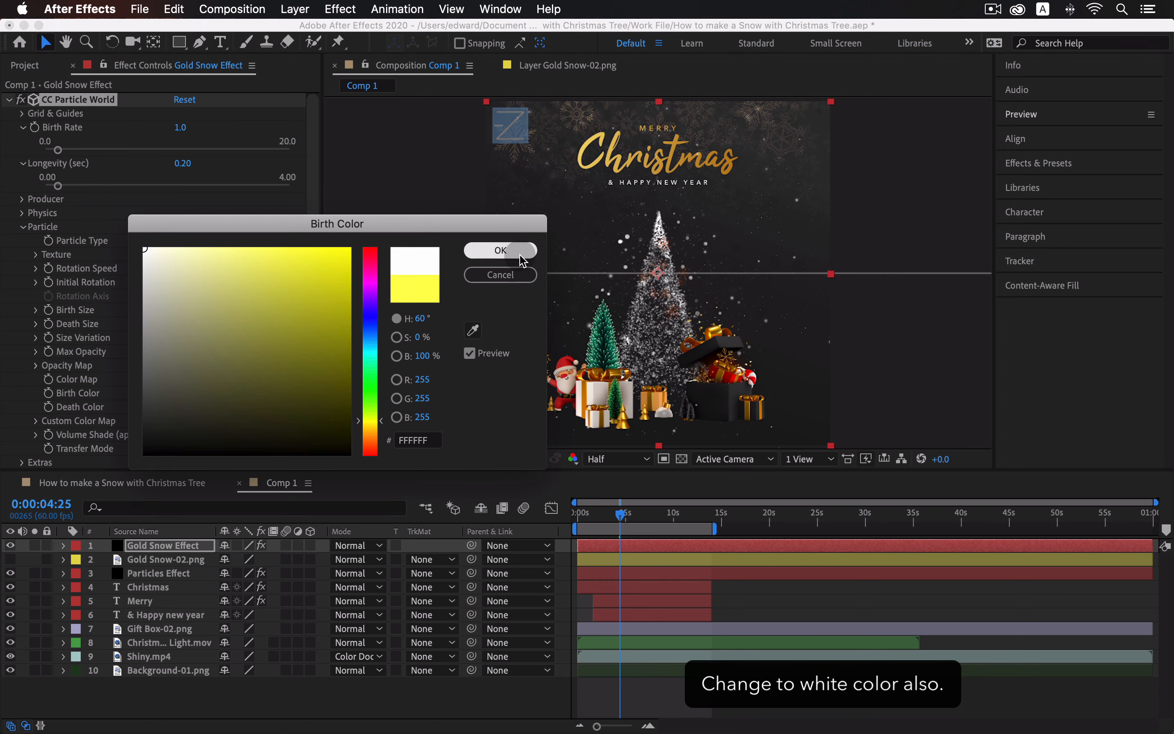
{"action": "left_click", "coordinate": [501, 250]}
{"action": "left_click", "coordinate": [183, 407]}
{"action": "left_click_drag", "start_coordinate": [248, 321], "coordinate": [207, 234]}
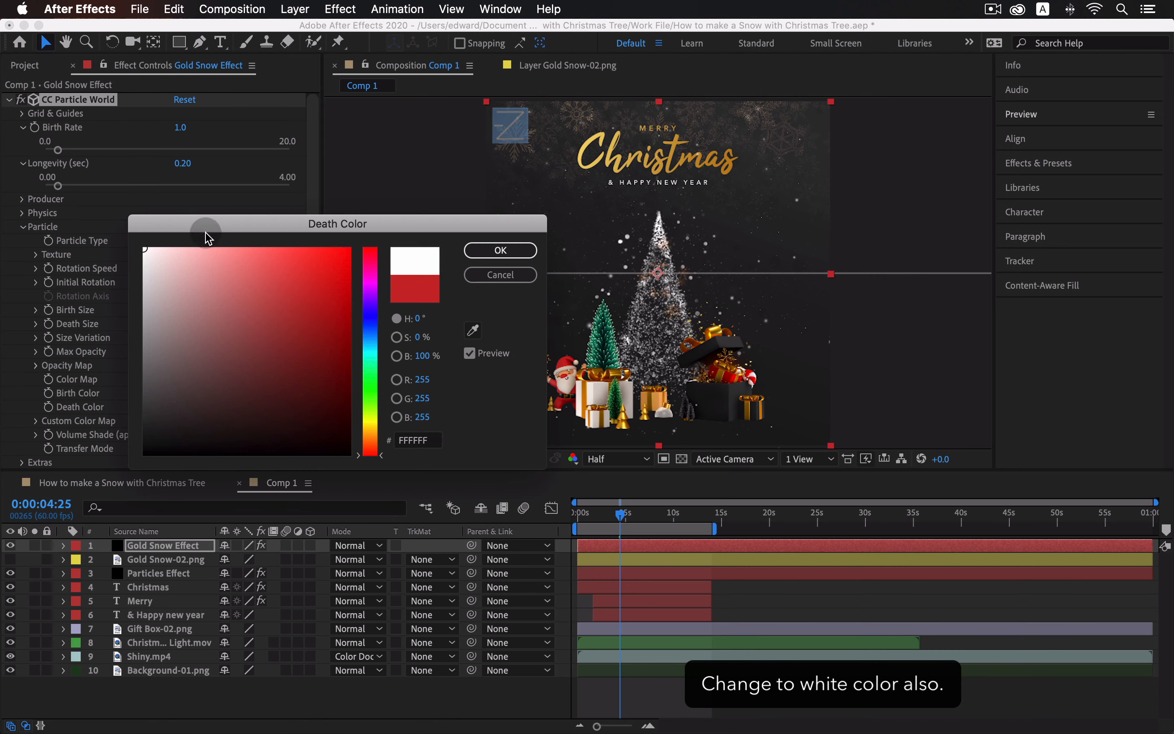
{"action": "left_click", "coordinate": [501, 250]}
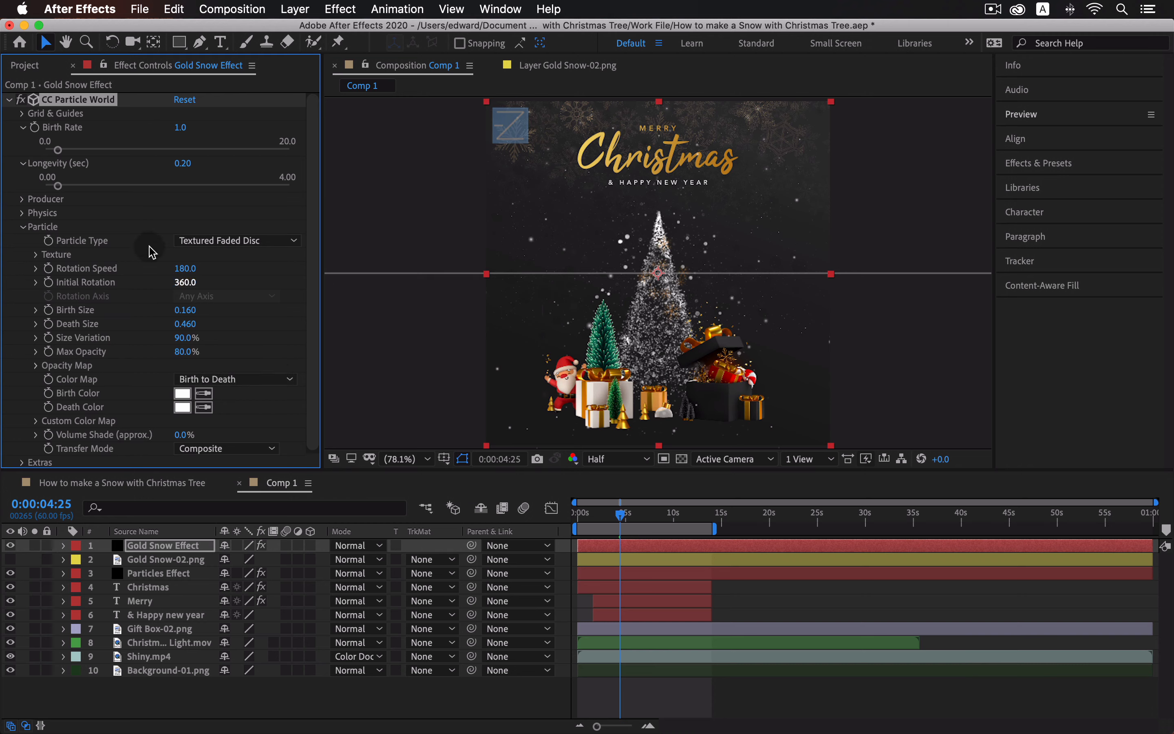
Set the gold snow's Physics Animation to Direction Axis, with Velocity 0.01 and Gravity 4.
{"action": "left_click", "coordinate": [21, 215]}
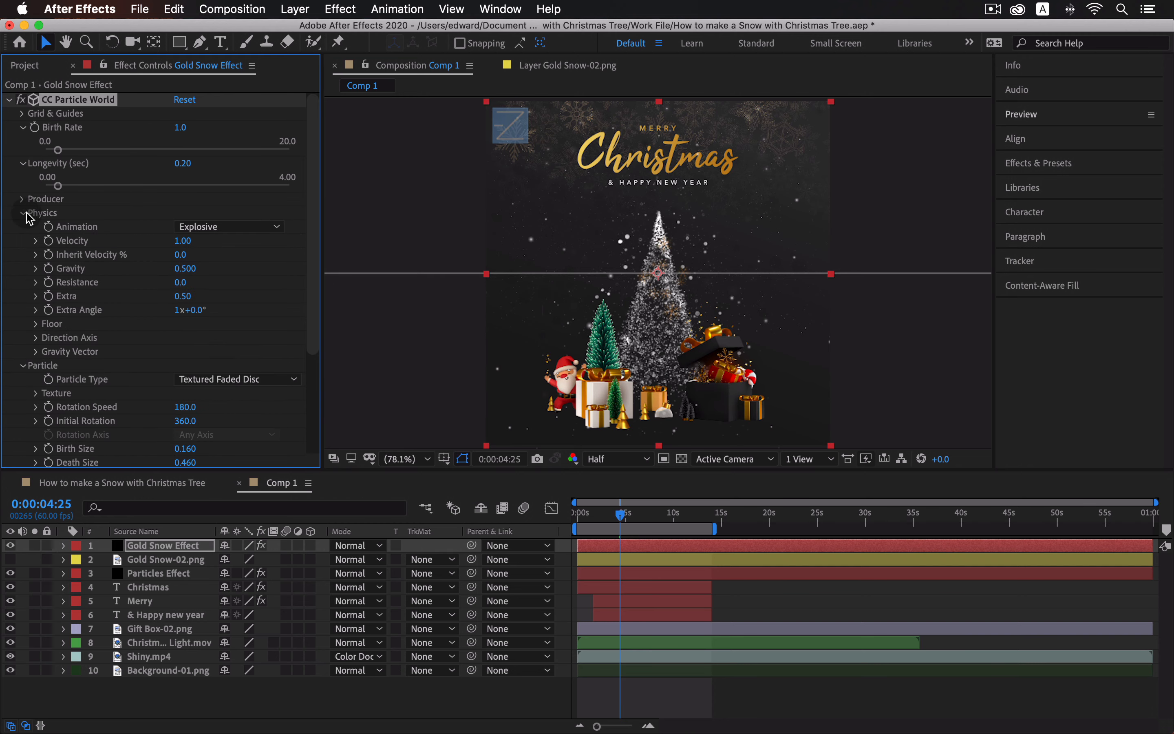
{"action": "left_click", "coordinate": [227, 227]}
{"action": "left_click", "coordinate": [227, 258]}
{"action": "left_click", "coordinate": [183, 240]}
{"action": "type", "text": "0"}
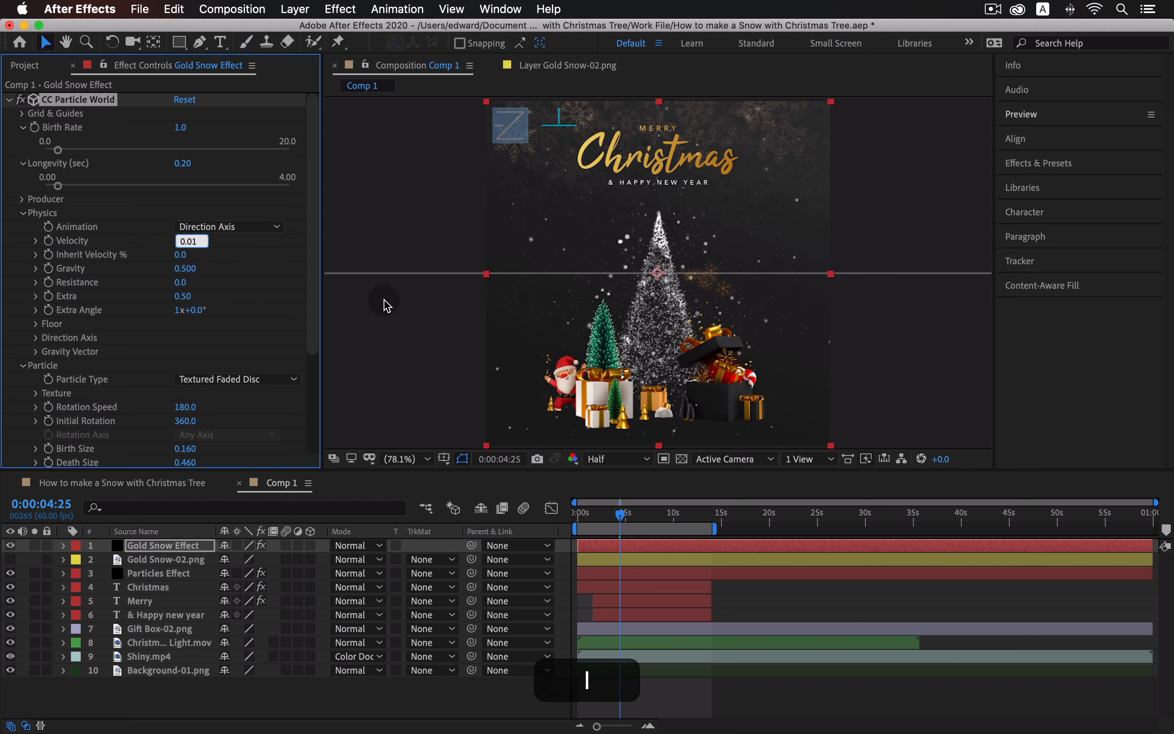
{"action": "left_click", "coordinate": [280, 276]}
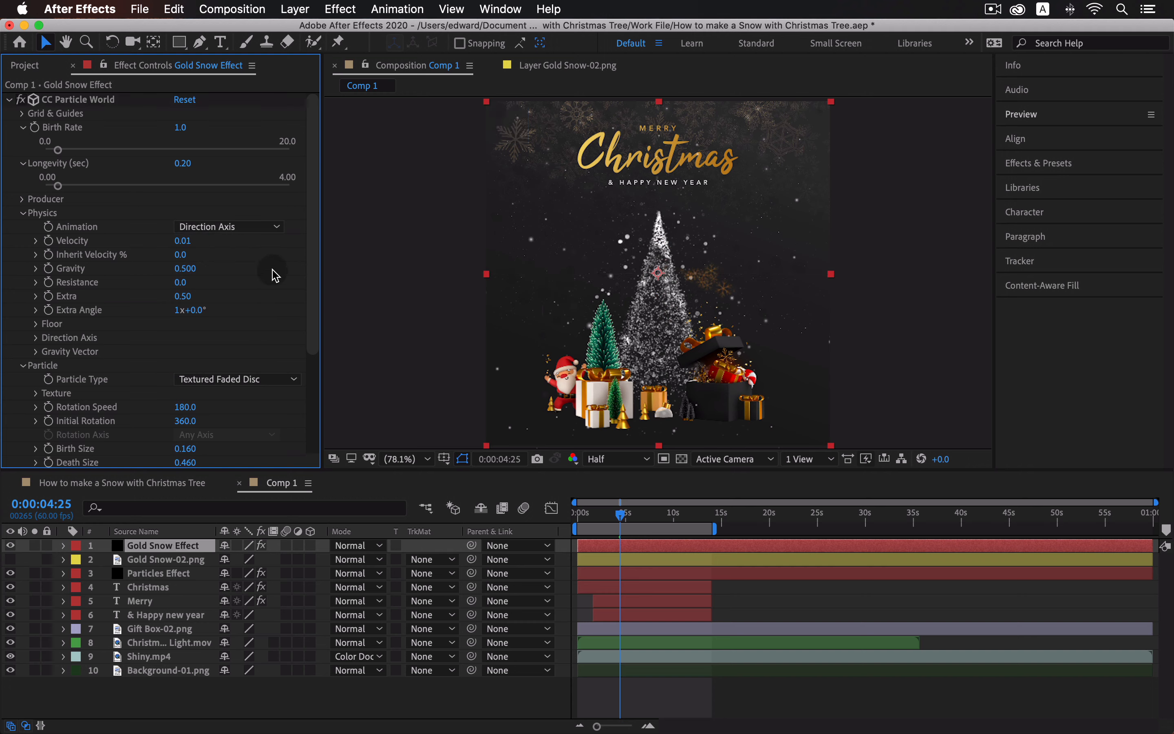
{"action": "left_click", "coordinate": [192, 268]}
{"action": "type", "text": "4"}
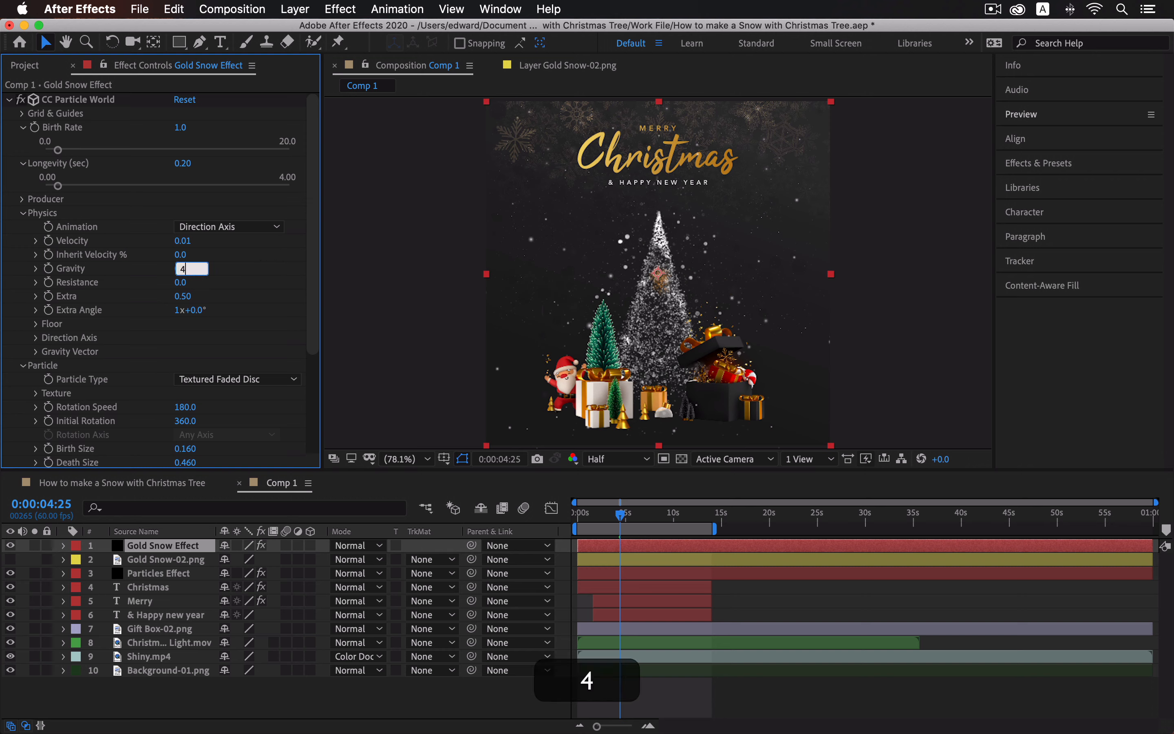
{"action": "left_click", "coordinate": [239, 362]}
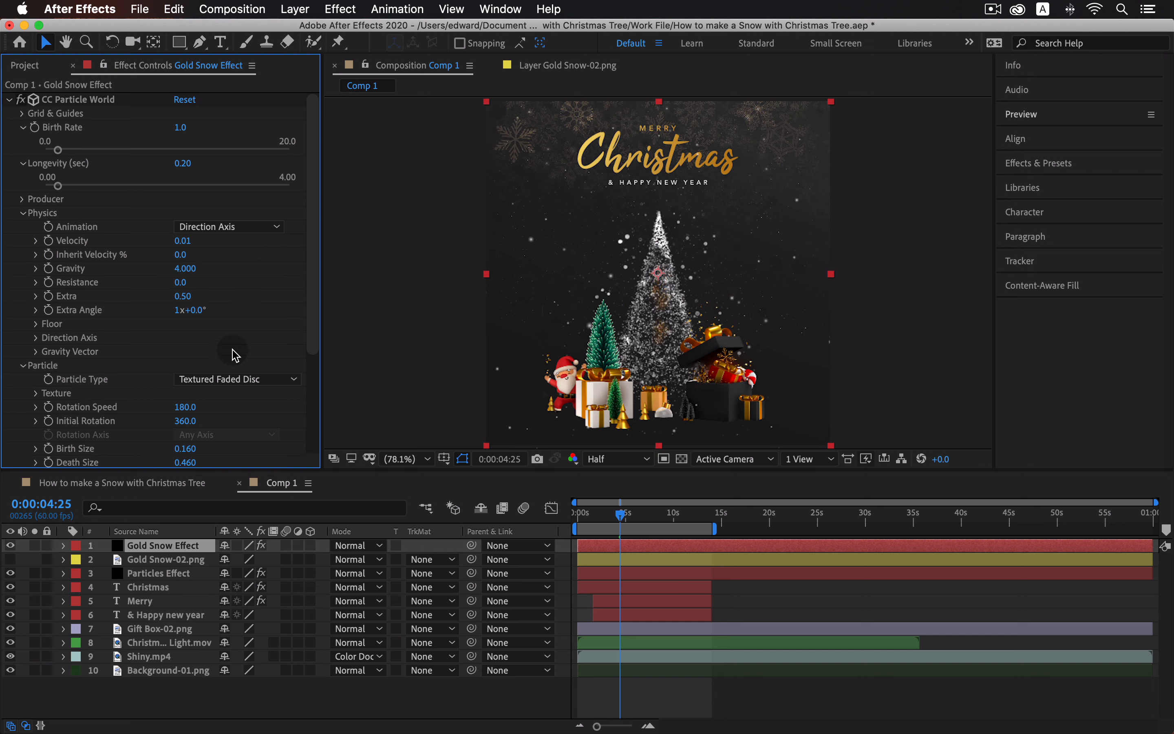
Set the gold snow's Producer radii to 0.87 for X, 1.06 for Y and 0.57 for Z.
{"action": "left_click", "coordinate": [23, 199]}
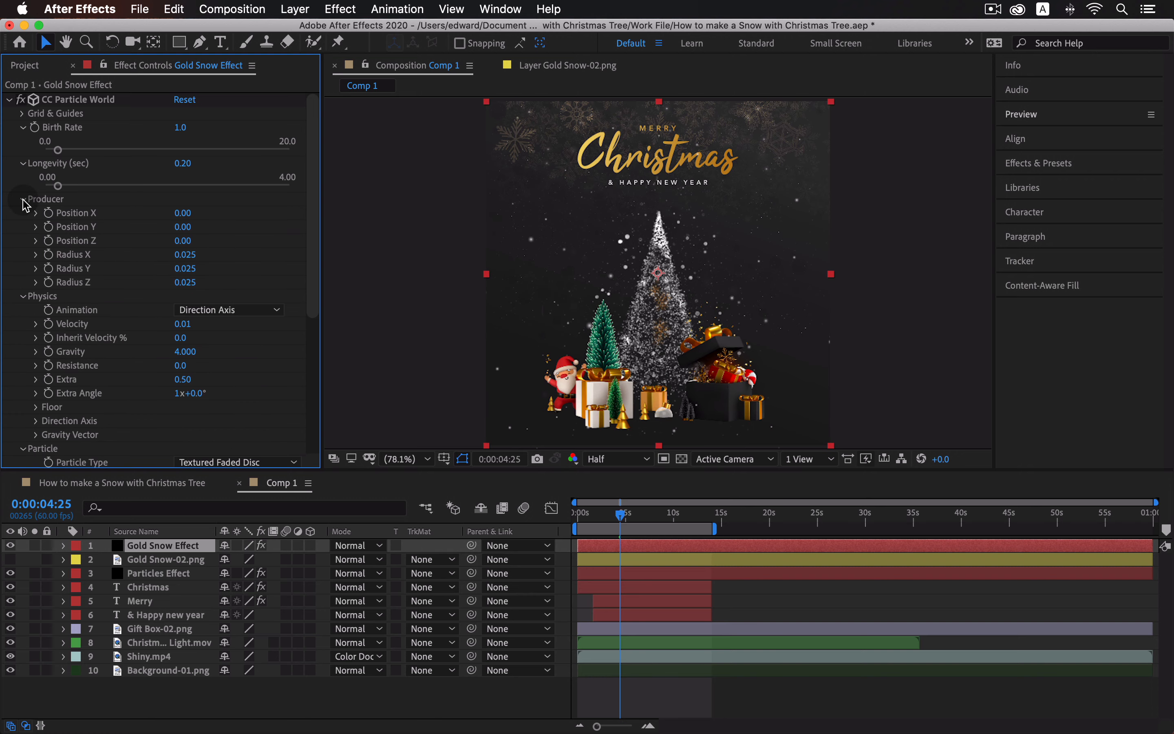
{"action": "left_click", "coordinate": [186, 257]}
{"action": "type", "text": "0"}
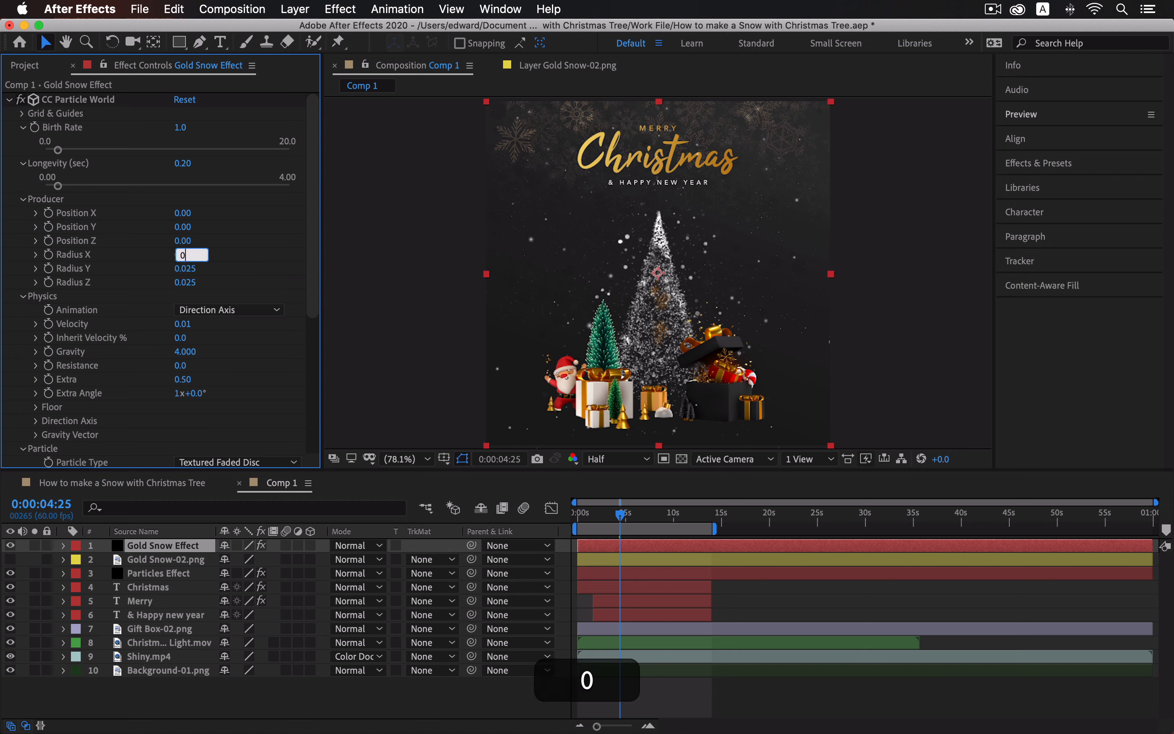
{"action": "type", "text": ".87"}
{"action": "key", "text": "Tab"}
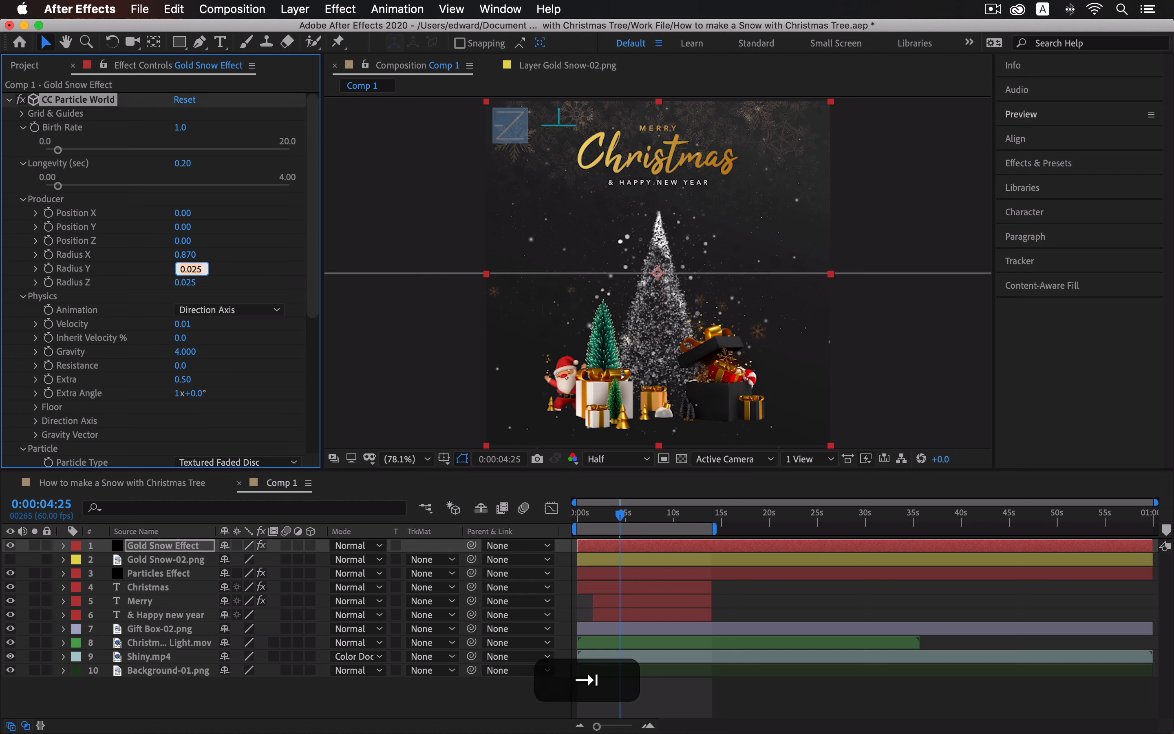
{"action": "type", "text": "1.06"}
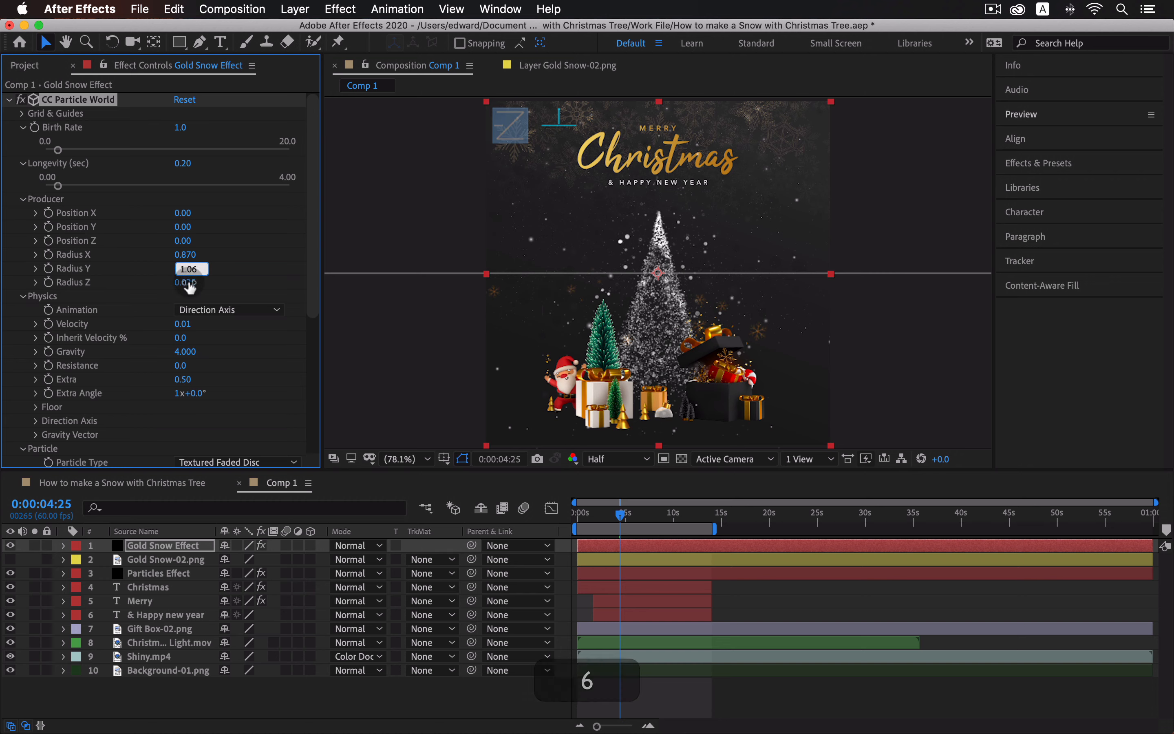
{"action": "left_click", "coordinate": [196, 283]}
{"action": "type", "text": "0"}
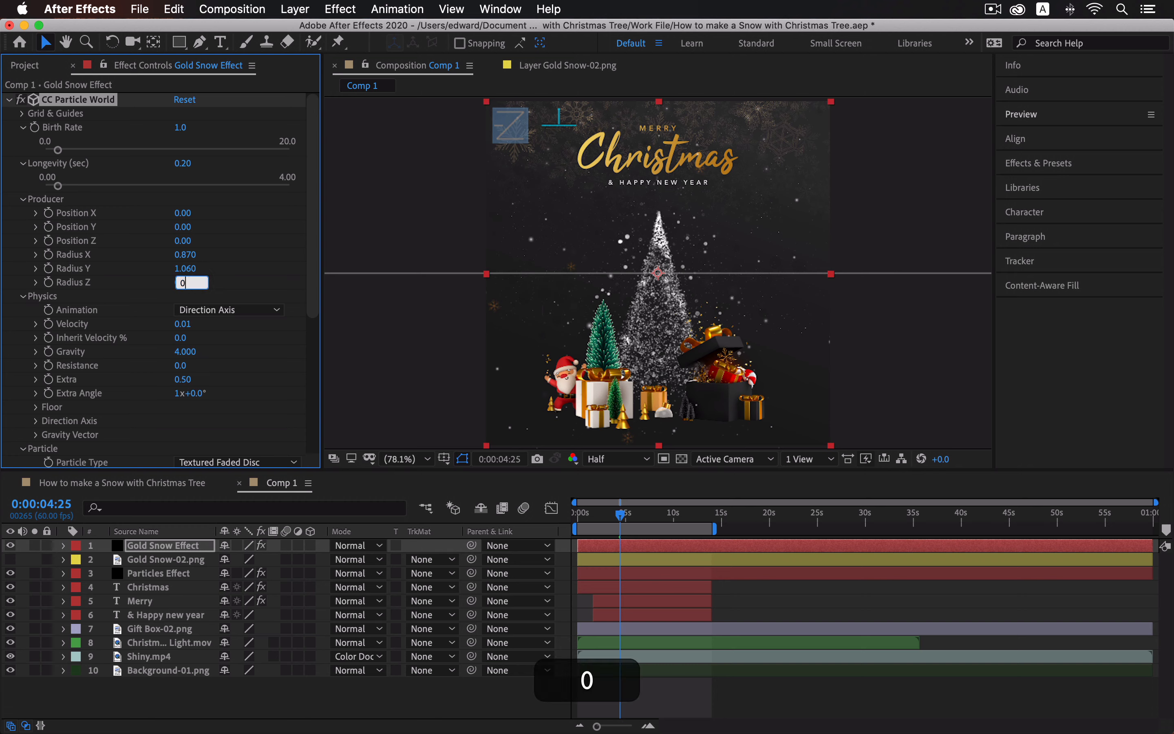
{"action": "type", "text": ".57"}
{"action": "left_click", "coordinate": [244, 431]}
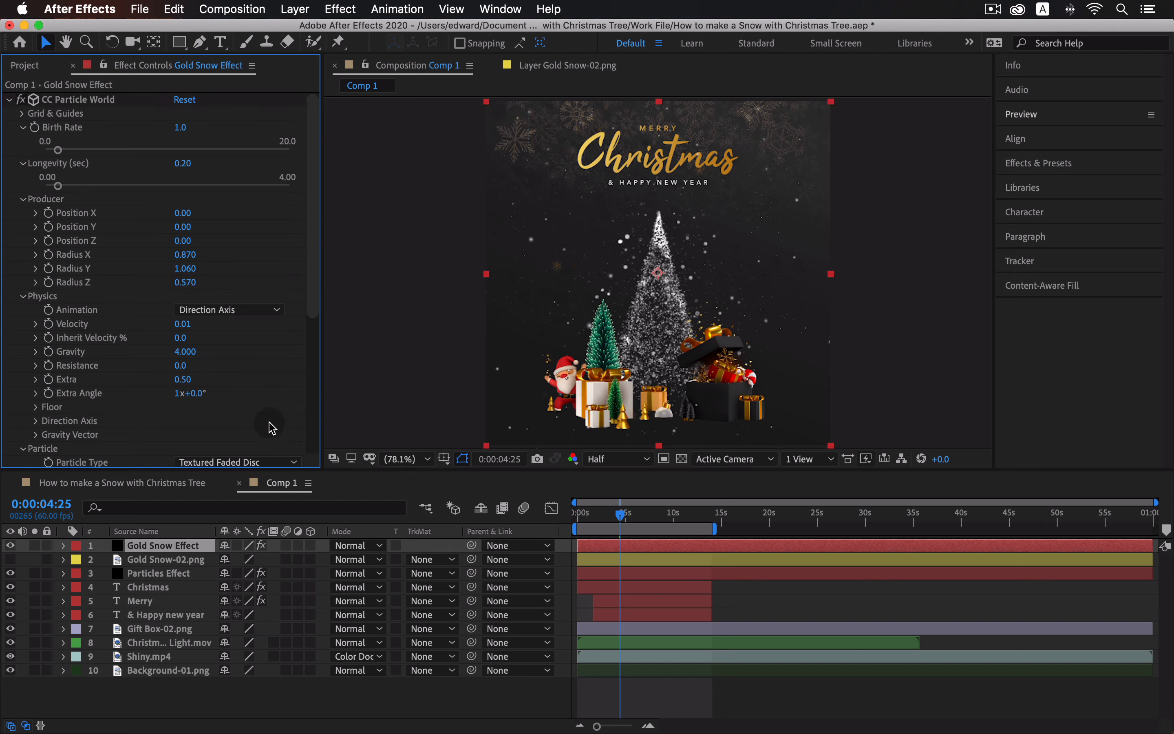
Preview the snowfall with the Christmas Light and Shiny layers temporarily hidden, and again from the start with both shown.
{"action": "left_click_drag", "start_coordinate": [621, 516], "coordinate": [615, 521]}
{"action": "left_click_drag", "start_coordinate": [12, 642], "coordinate": [12, 657]}
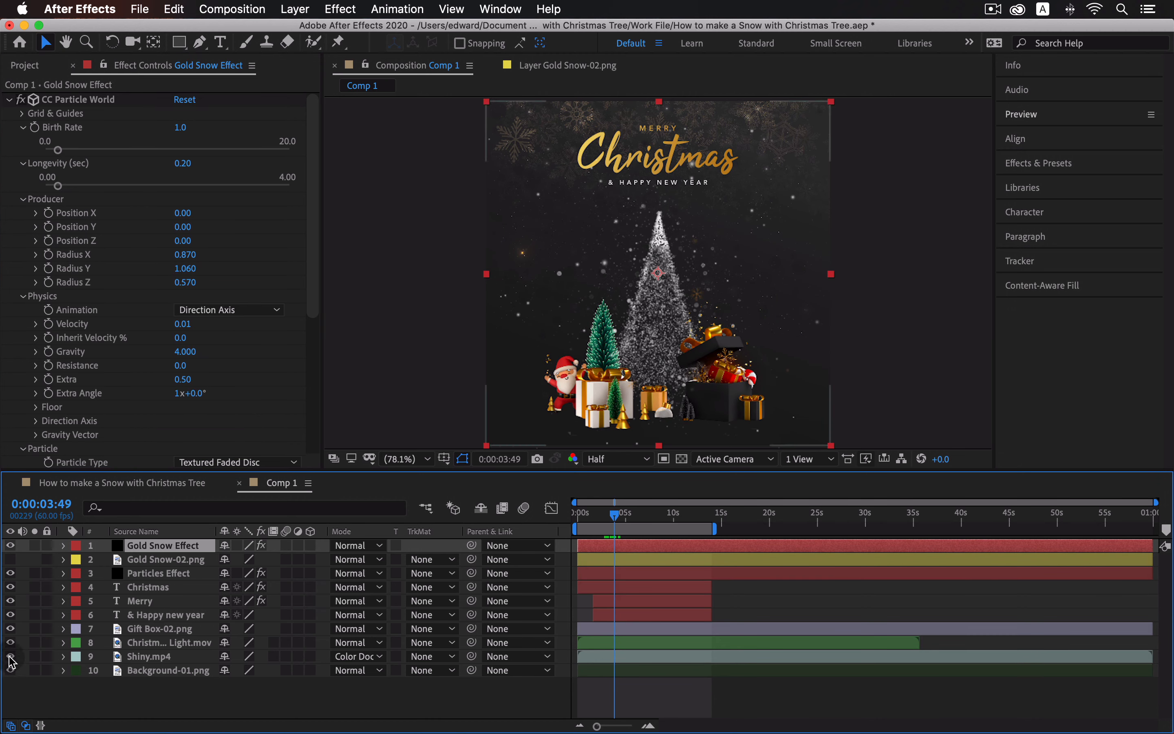
{"action": "left_click", "coordinate": [606, 520]}
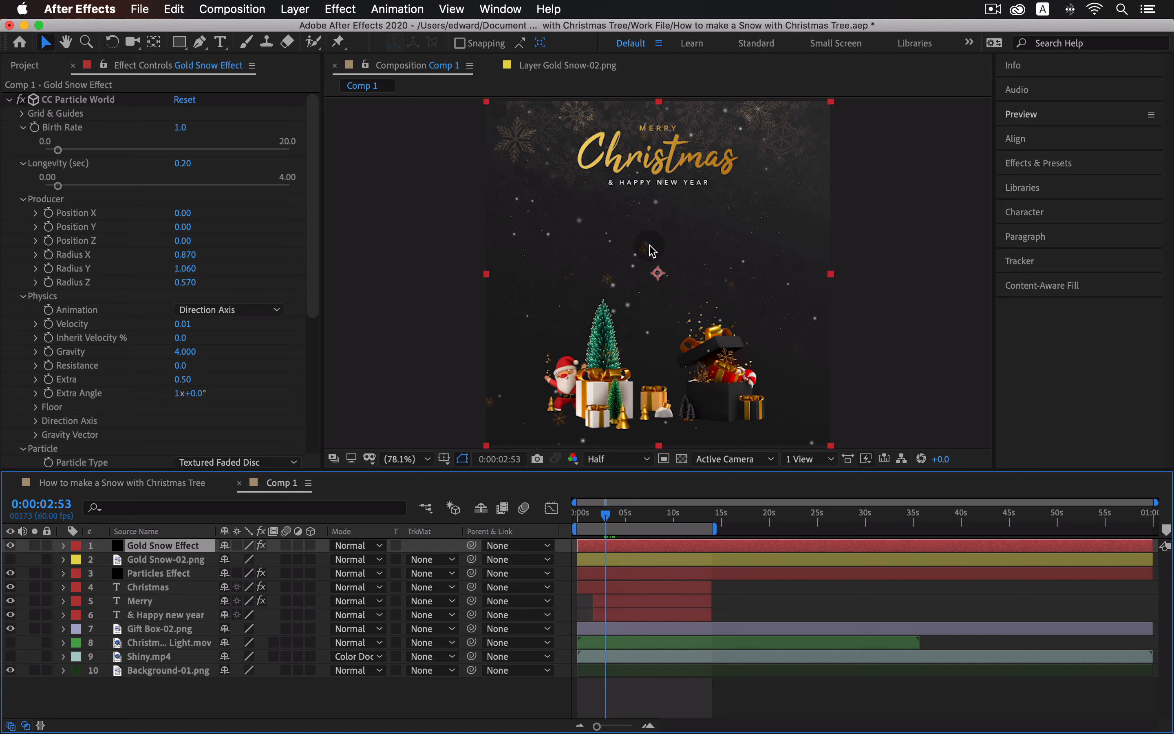
{"action": "key", "text": "space"}
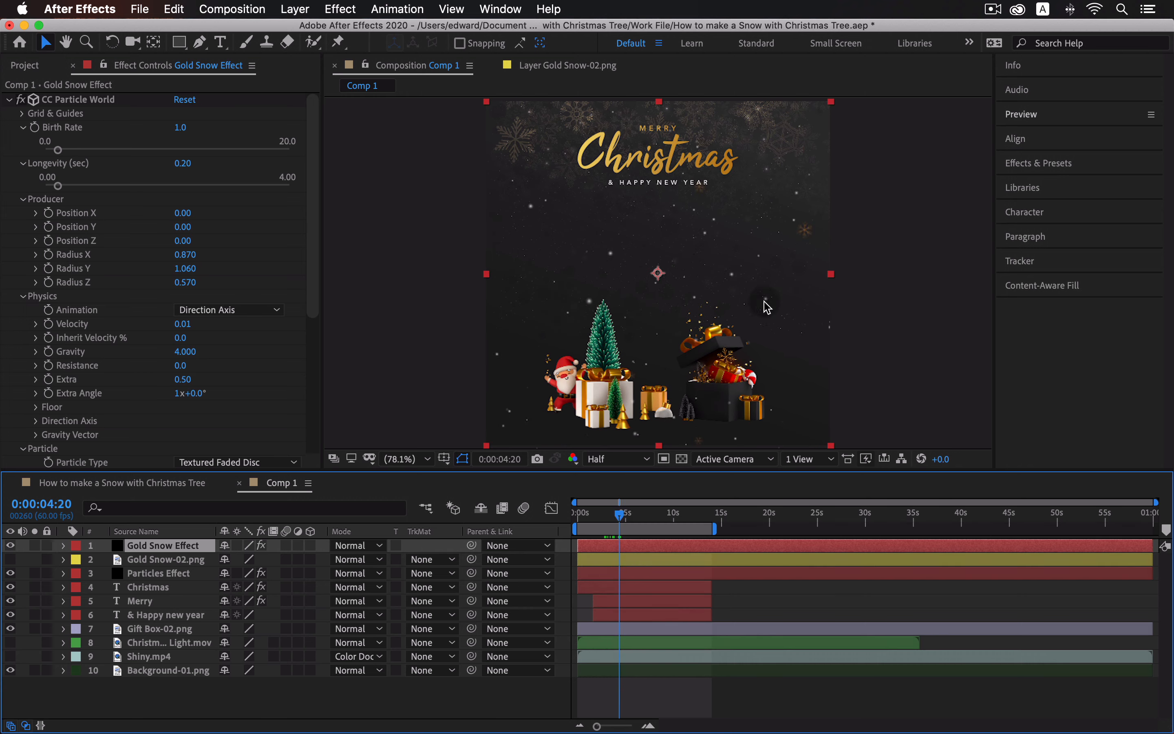
{"action": "left_click_drag", "start_coordinate": [620, 516], "coordinate": [578, 518]}
{"action": "left_click", "coordinate": [11, 642]}
{"action": "key", "text": "space"}
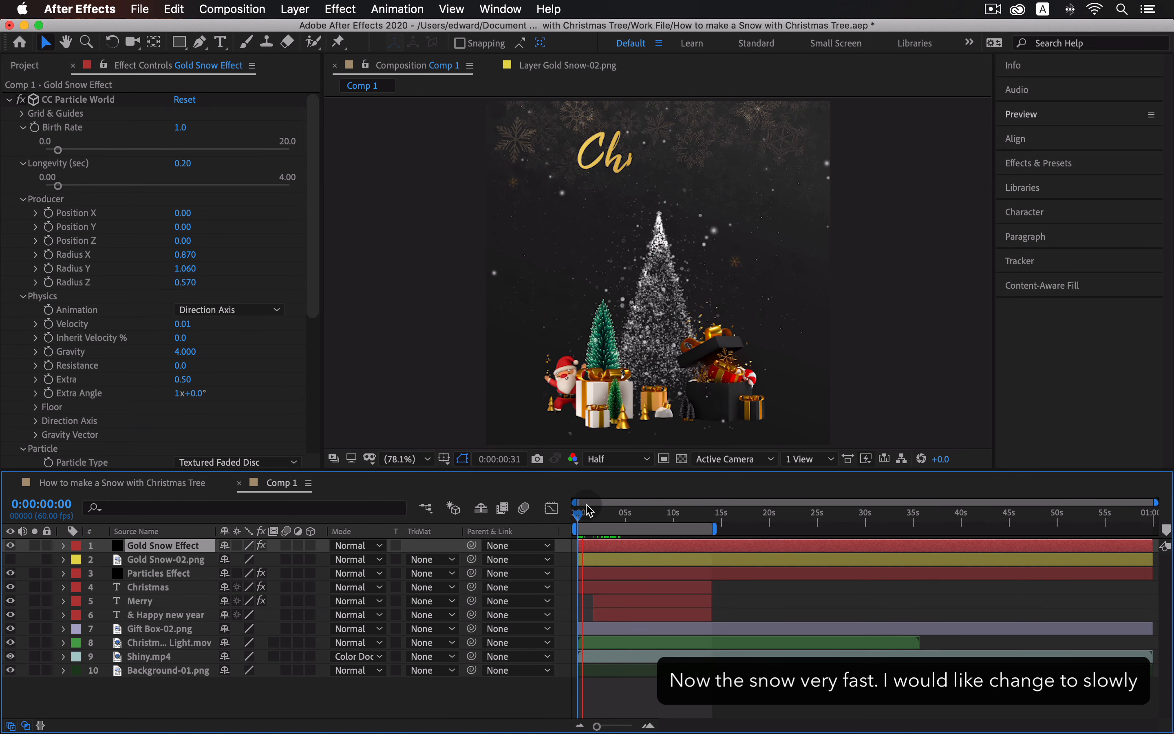
{"action": "key", "text": "space"}
{"action": "key", "text": "space"}
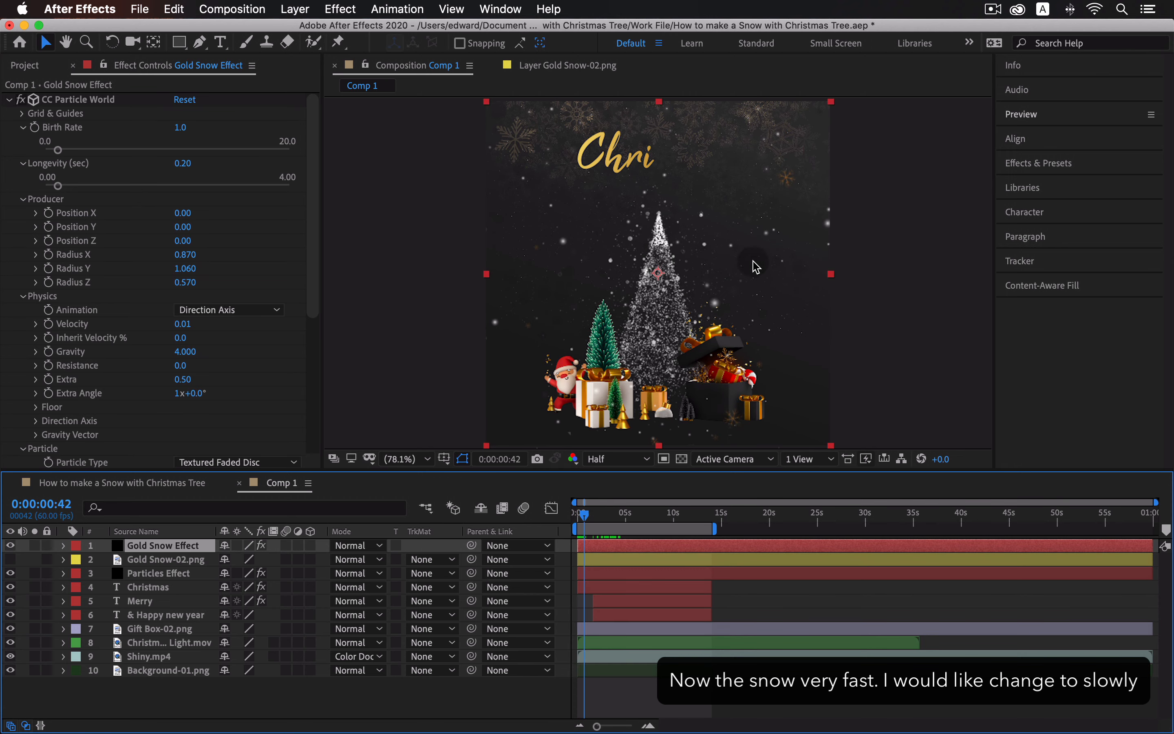
Pre-compose the Gold Snow Effect layer as Gold Snow Effect Comp 1, moving all attributes into the new composition.
{"action": "left_click", "coordinate": [10, 100]}
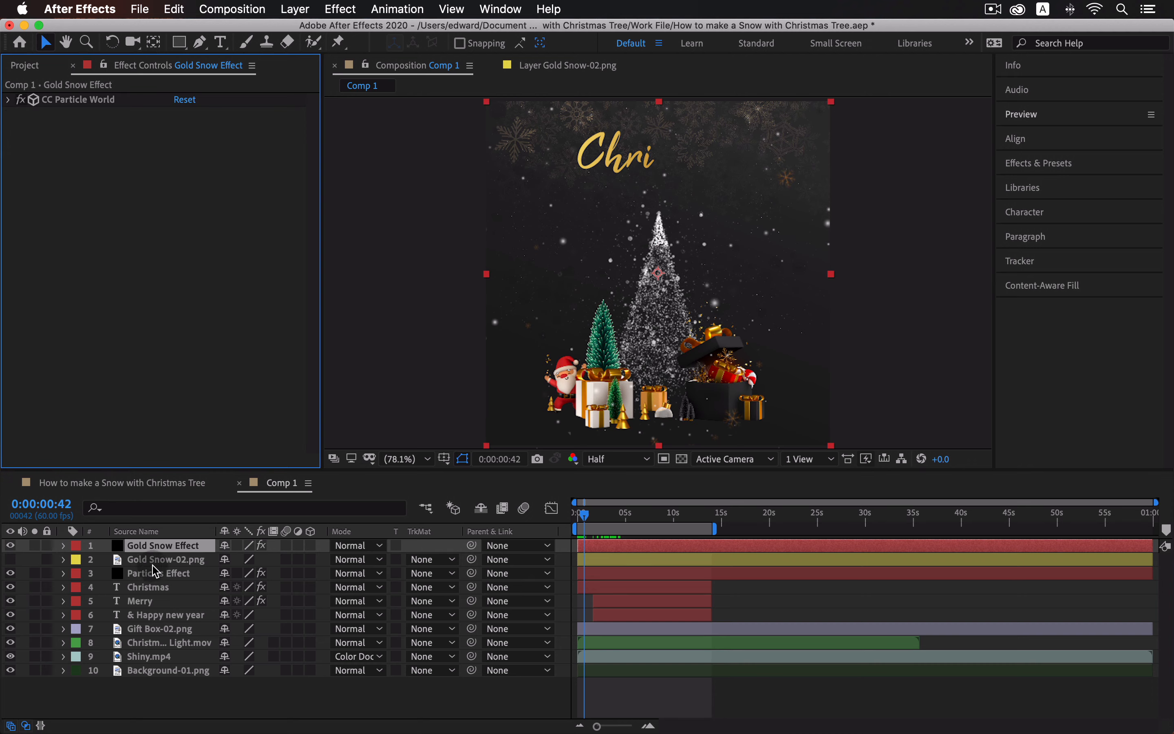
{"action": "right_click", "coordinate": [168, 555]}
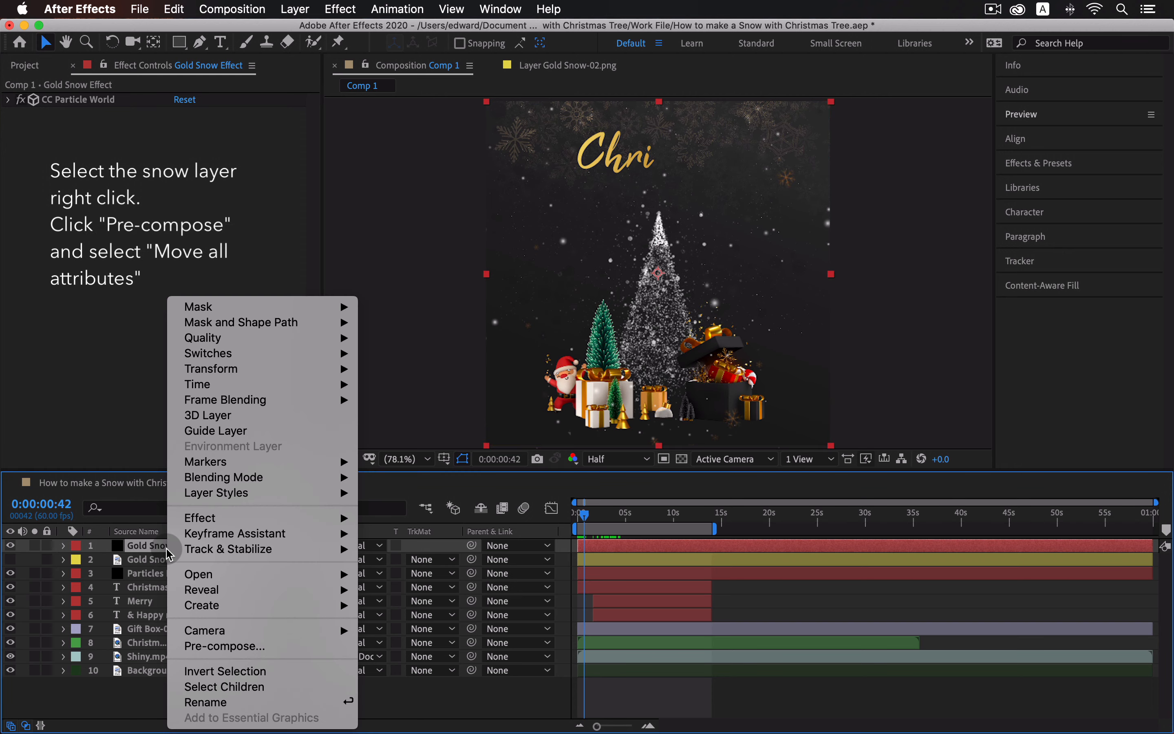
{"action": "left_click", "coordinate": [268, 647]}
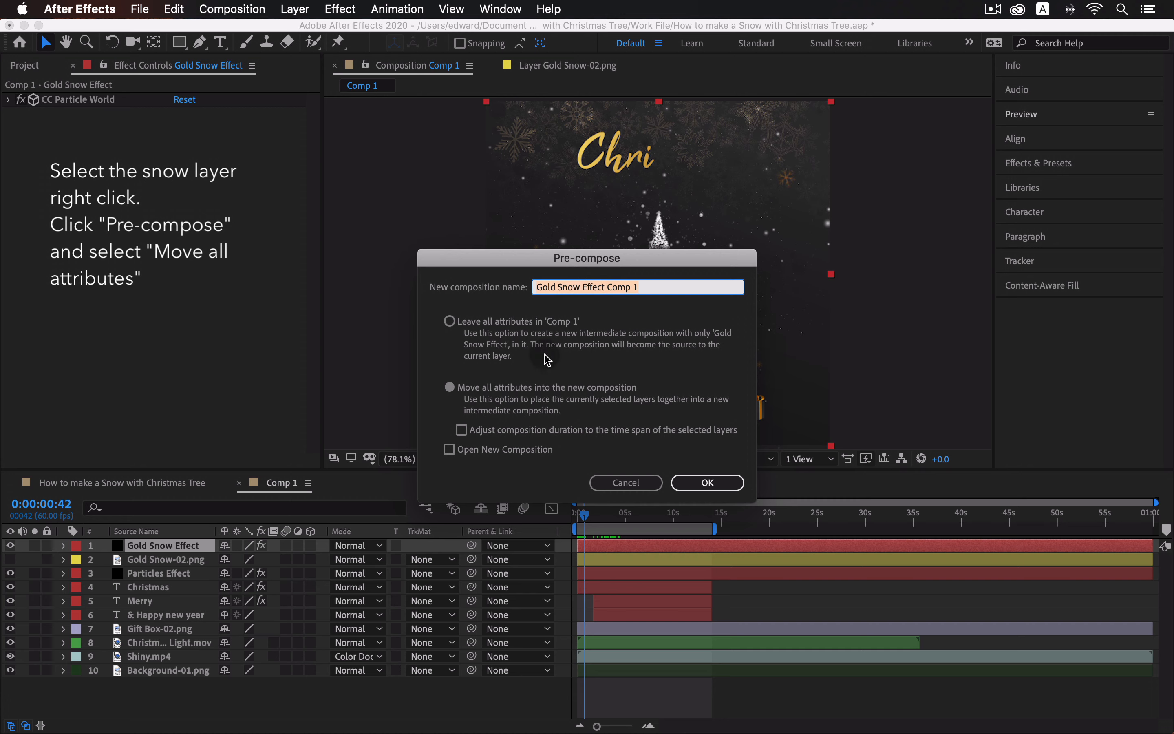
{"action": "left_click", "coordinate": [701, 482]}
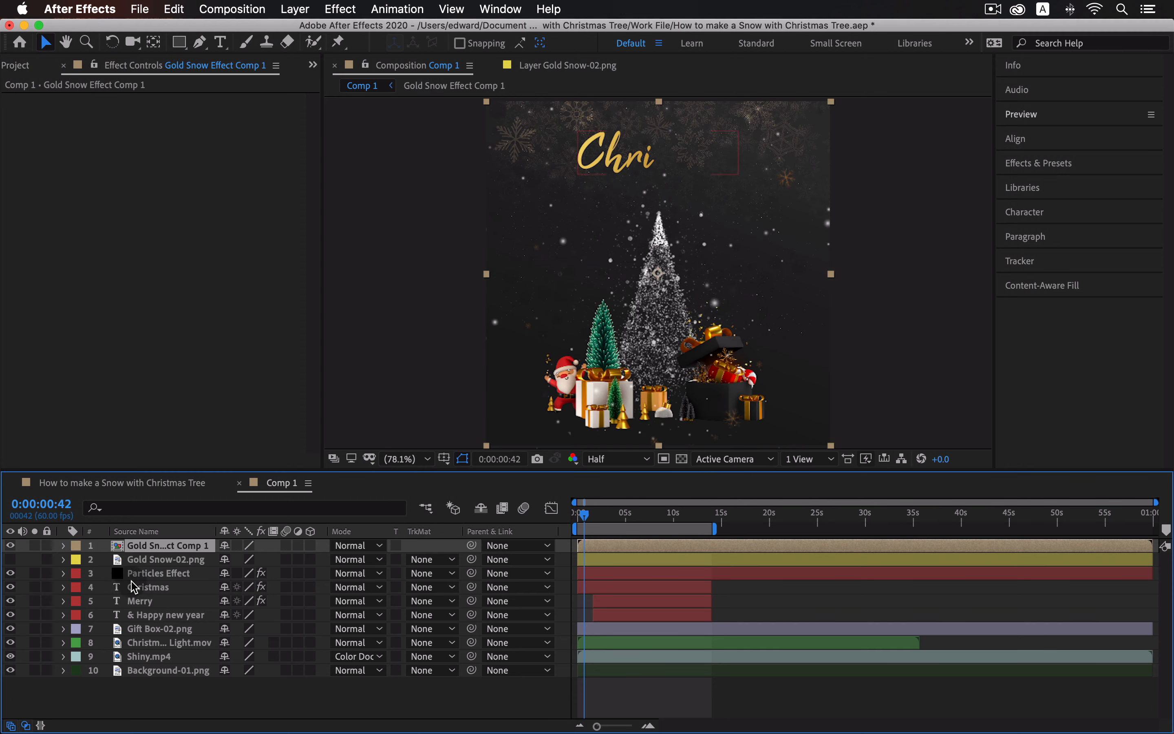
Pre-compose the Particles Effect layer as Particles Effect Comp 1, moving all attributes into the new composition.
{"action": "left_click", "coordinate": [154, 573]}
{"action": "right_click", "coordinate": [181, 578]}
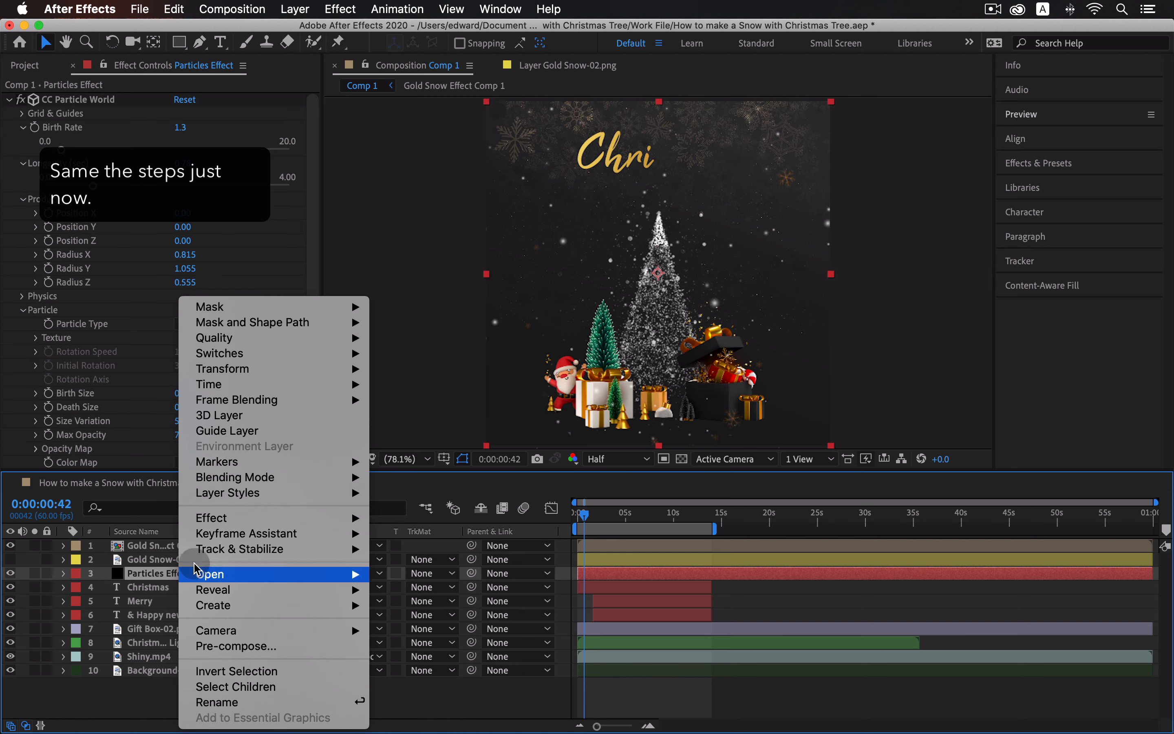
{"action": "left_click", "coordinate": [293, 646]}
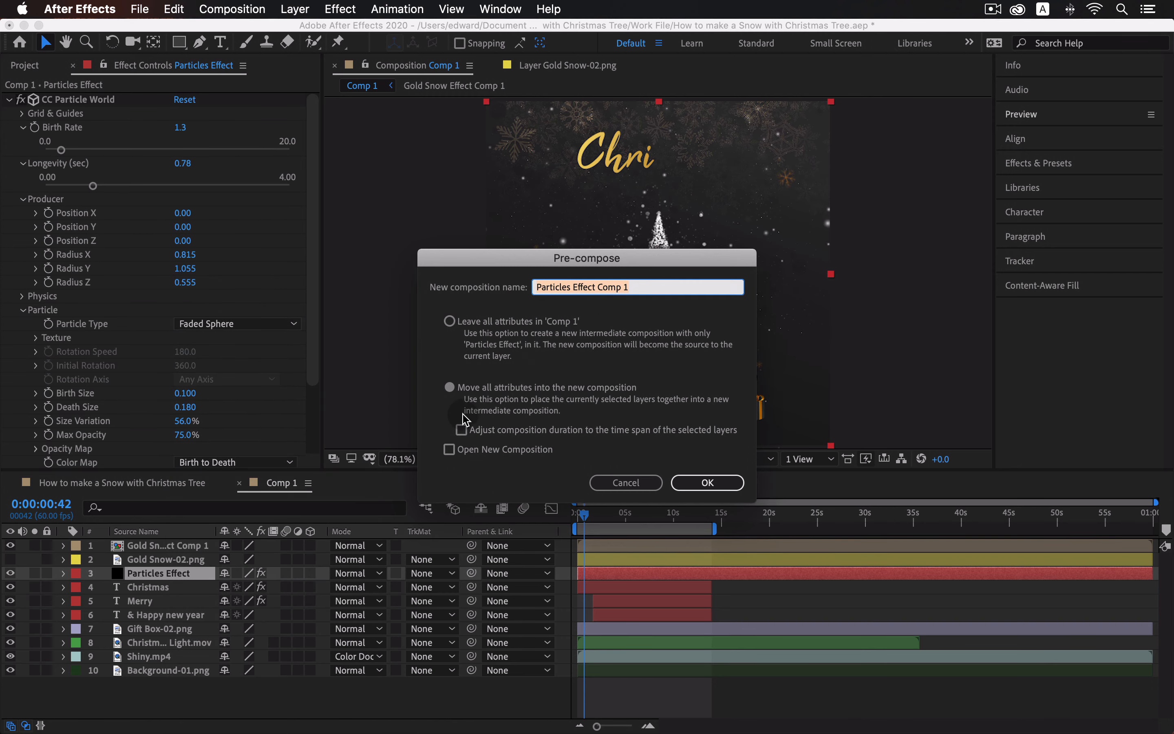
{"action": "left_click", "coordinate": [679, 484]}
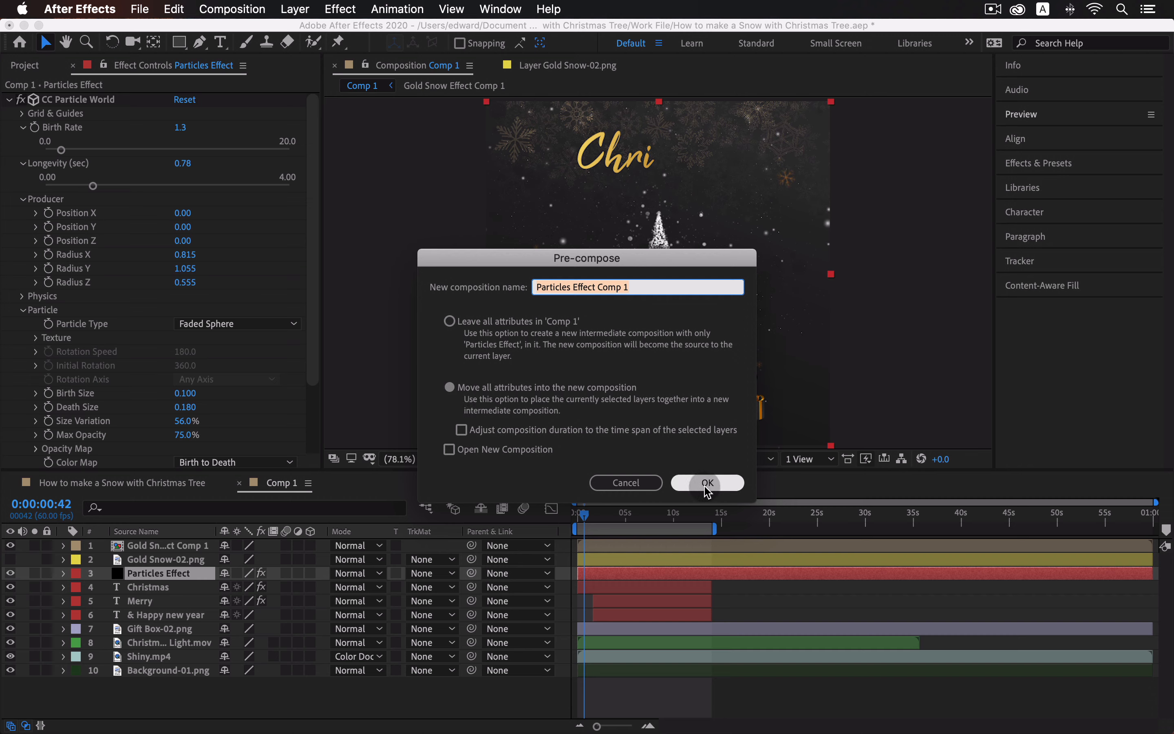
Enable time remapping on both pre-composed snow layers and return the current time to 0:00:00:00.
{"action": "left_click", "coordinate": [184, 551], "text": "super"}
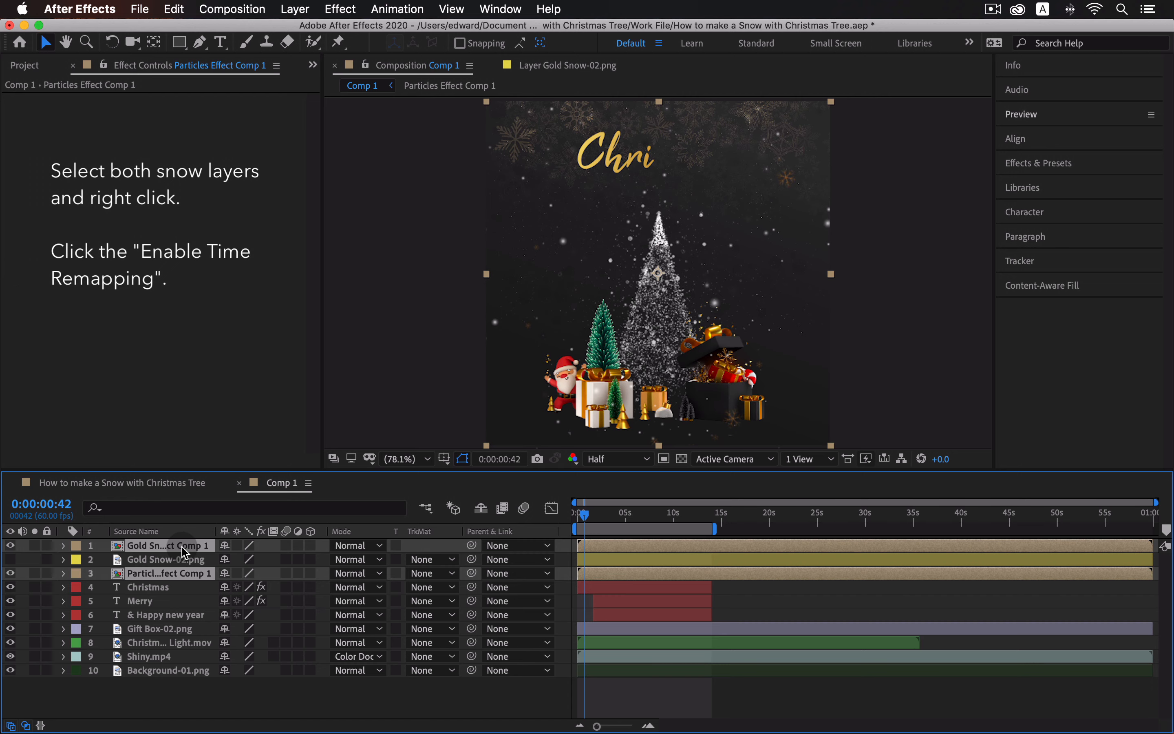
{"action": "right_click", "coordinate": [185, 552]}
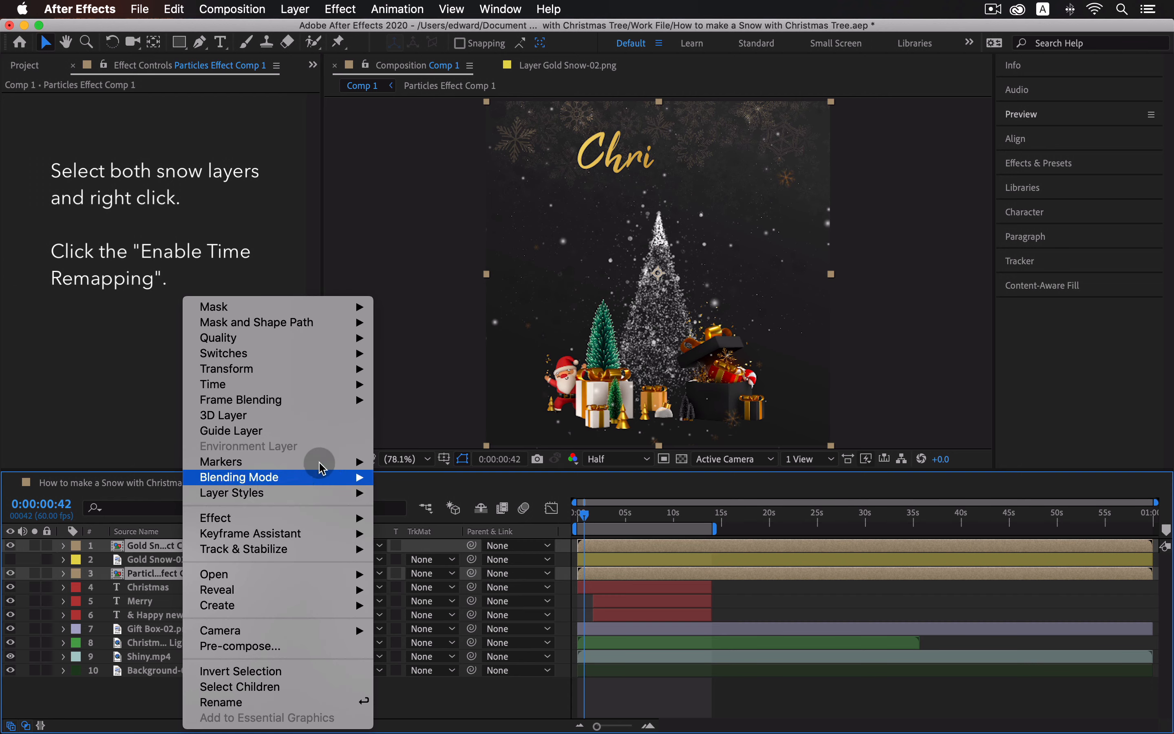
{"action": "mouse_move", "coordinate": [330, 387]}
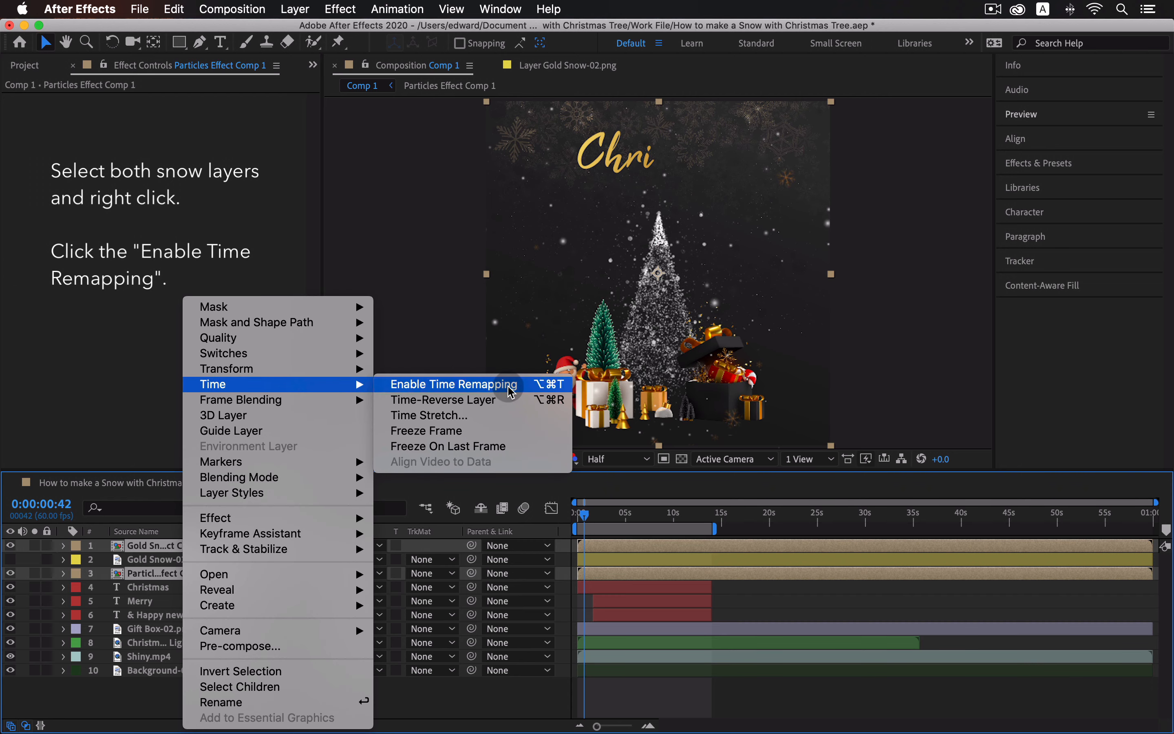
{"action": "left_click", "coordinate": [495, 385]}
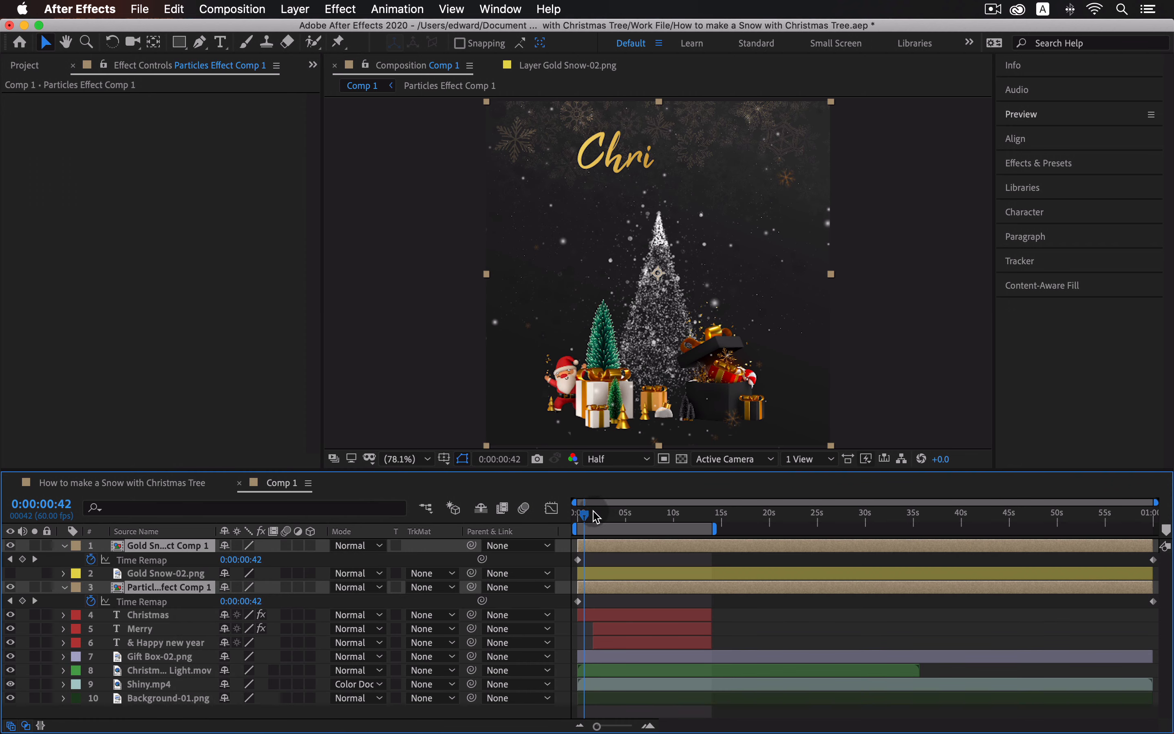
{"action": "left_click_drag", "start_coordinate": [581, 519], "coordinate": [561, 520]}
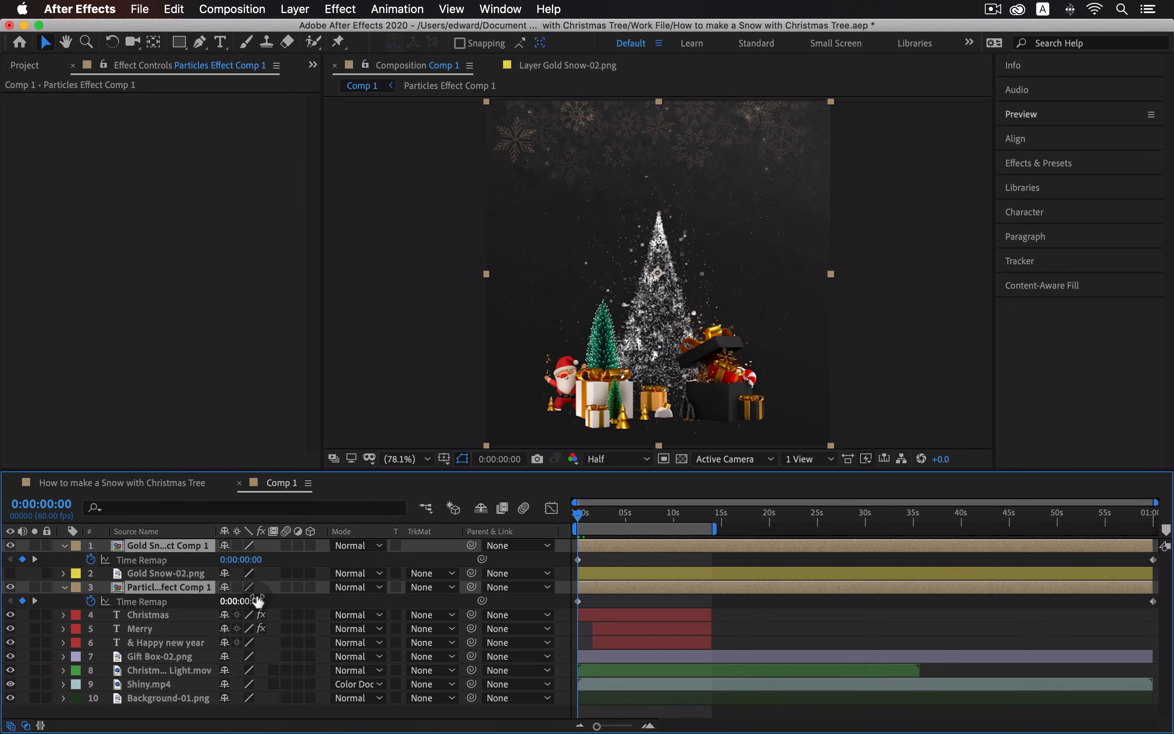
Set the Time Remap value of Gold Snow Effect Comp 1 at the first keyframe to 0:00:55:00.
{"action": "left_click", "coordinate": [831, 630]}
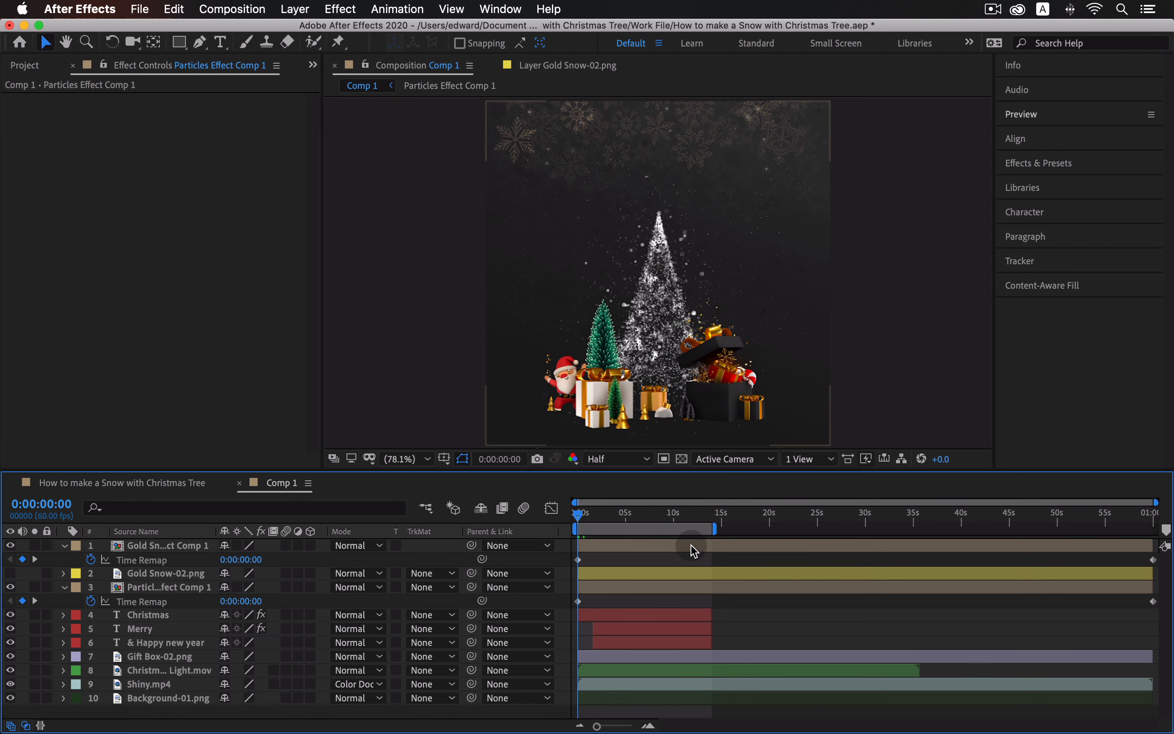
{"action": "left_click", "coordinate": [678, 550]}
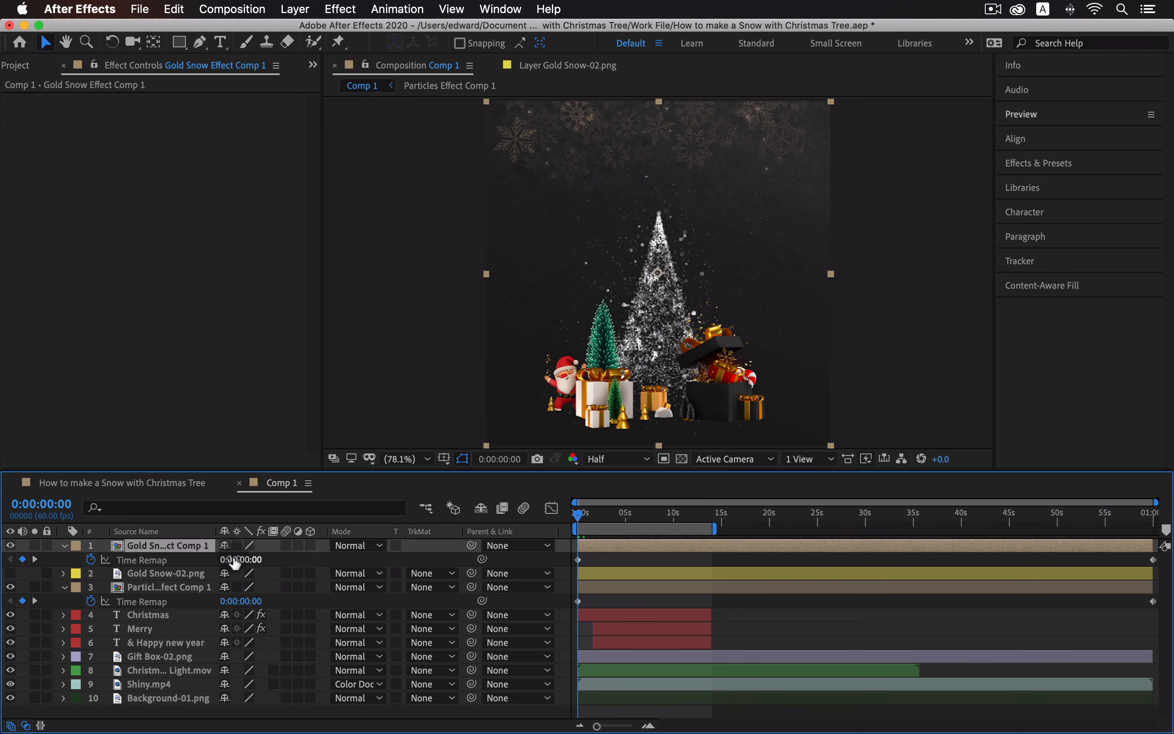
{"action": "left_click", "coordinate": [246, 560]}
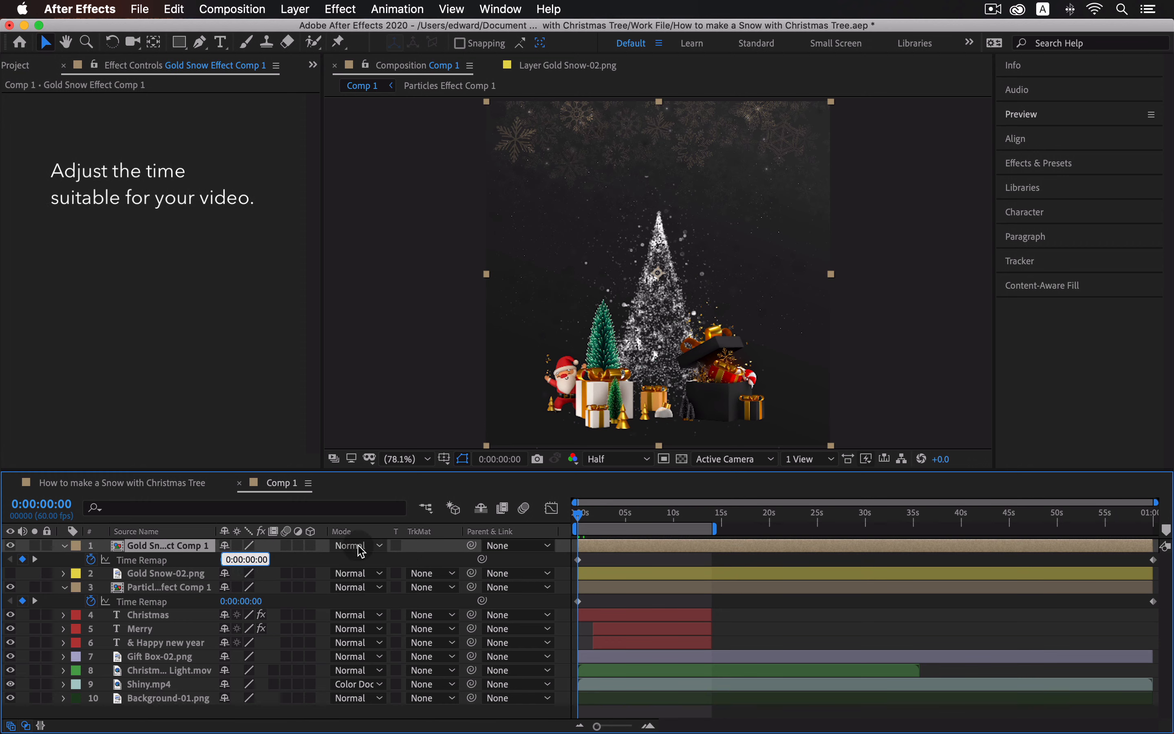
{"action": "key", "text": "Right"}
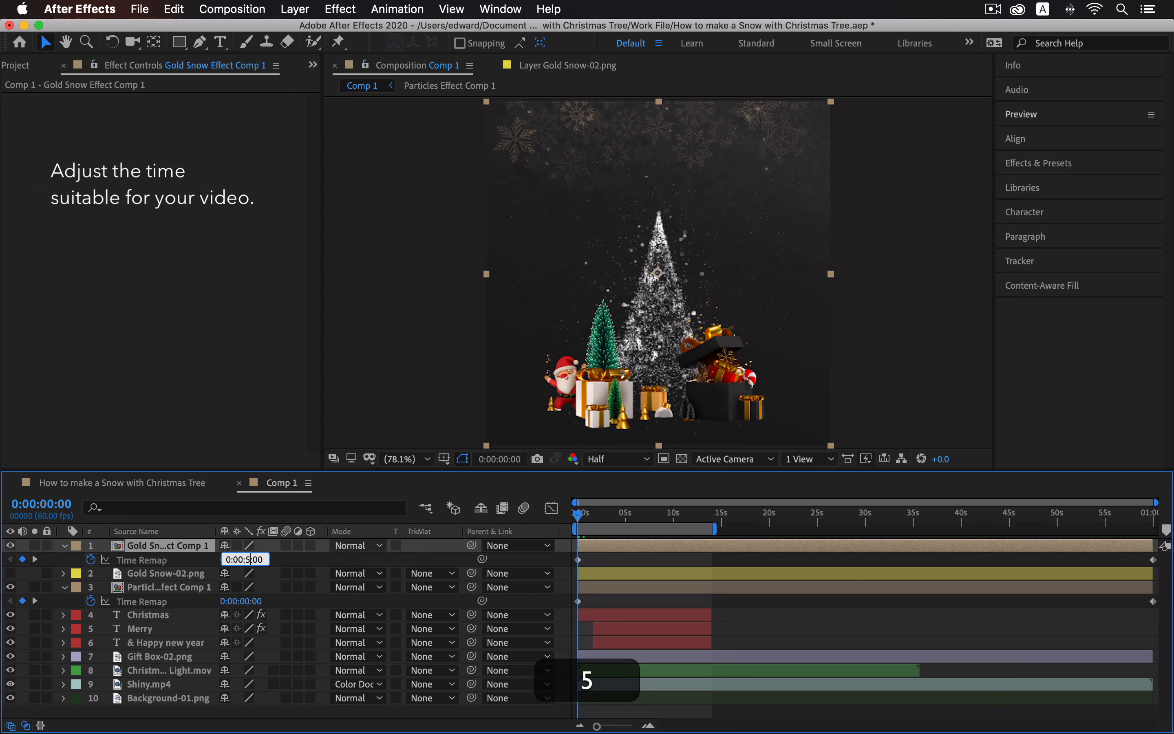
{"action": "left_click", "coordinate": [726, 607]}
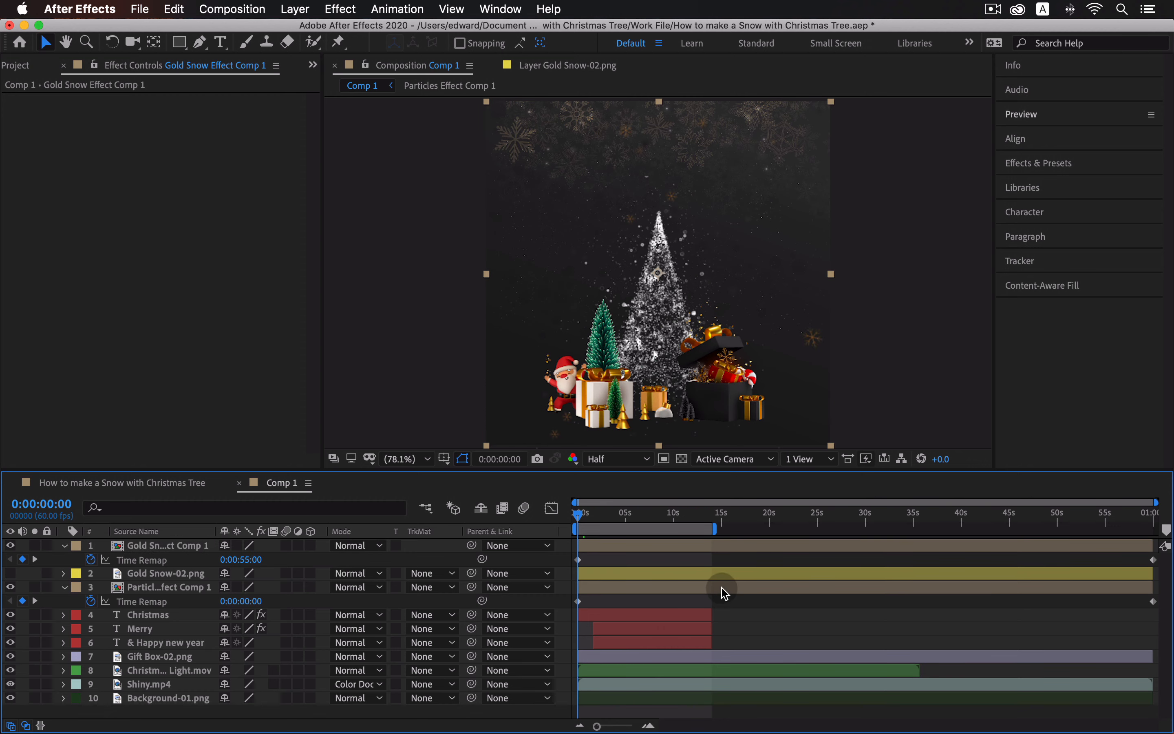
Set the Time Remap value of Particles Effect Comp 1 at the first keyframe to 0:00:45:00.
{"action": "left_click", "coordinate": [721, 590]}
{"action": "left_click", "coordinate": [246, 602]}
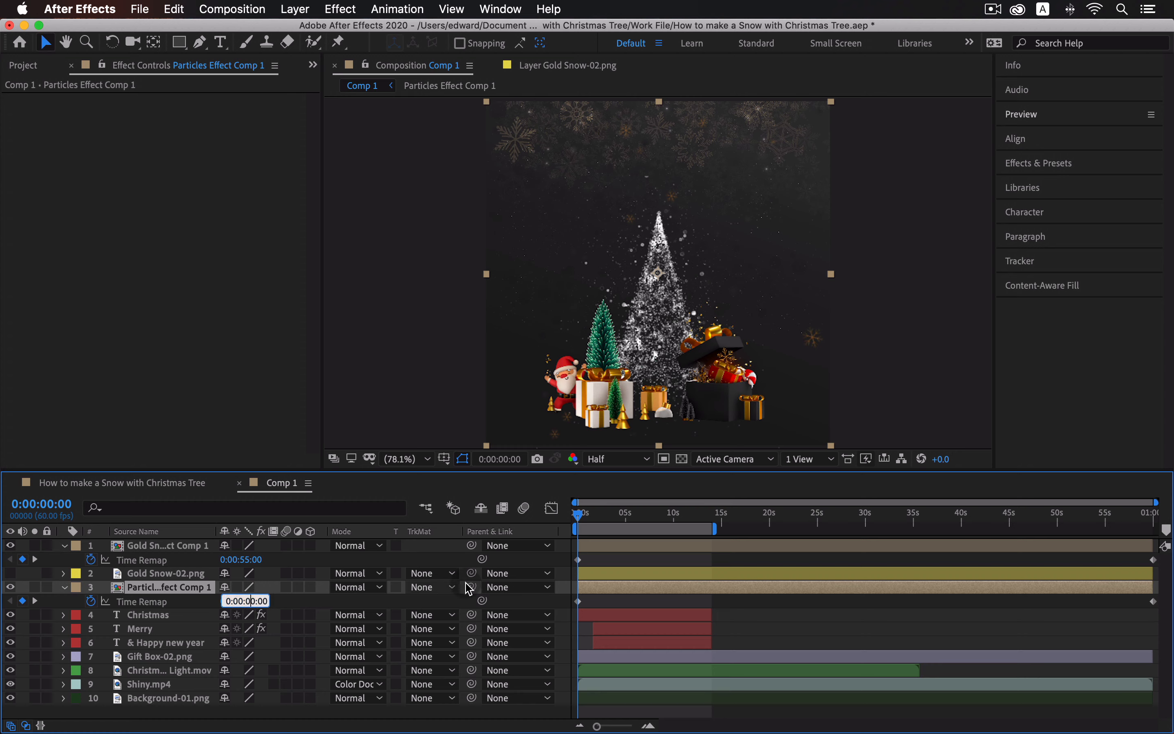
{"action": "key", "text": "Right"}
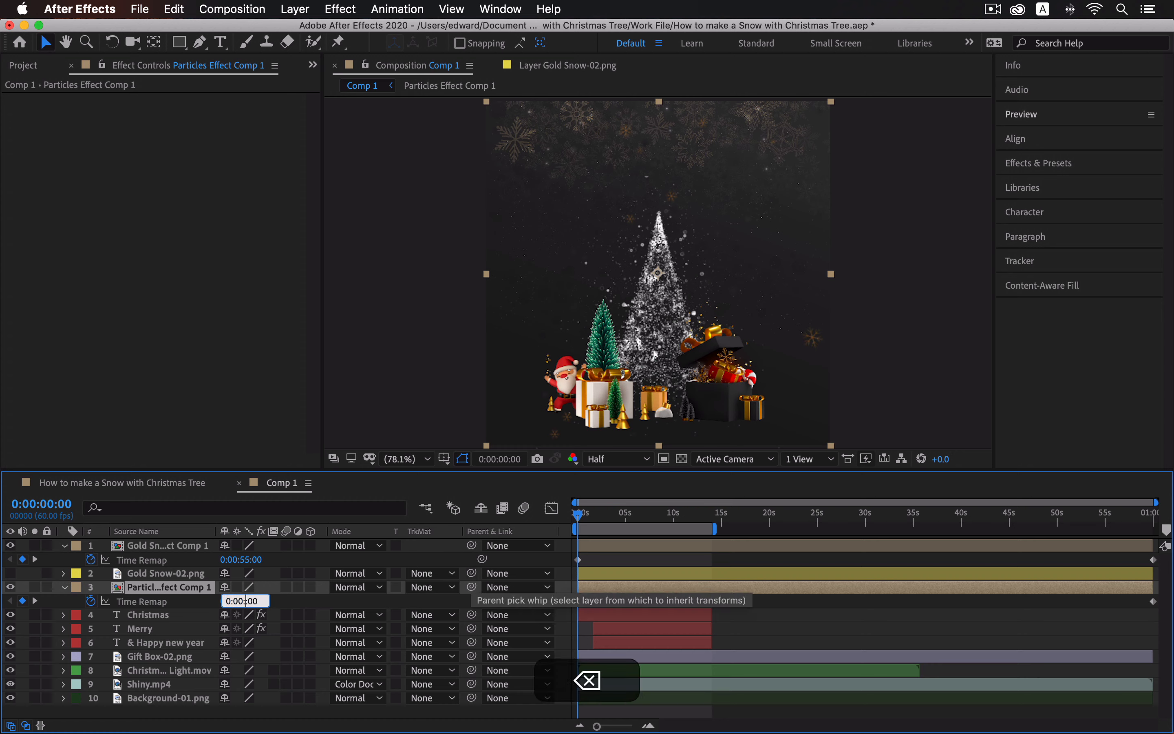
{"action": "type", "text": "45:"}
{"action": "left_click", "coordinate": [750, 619]}
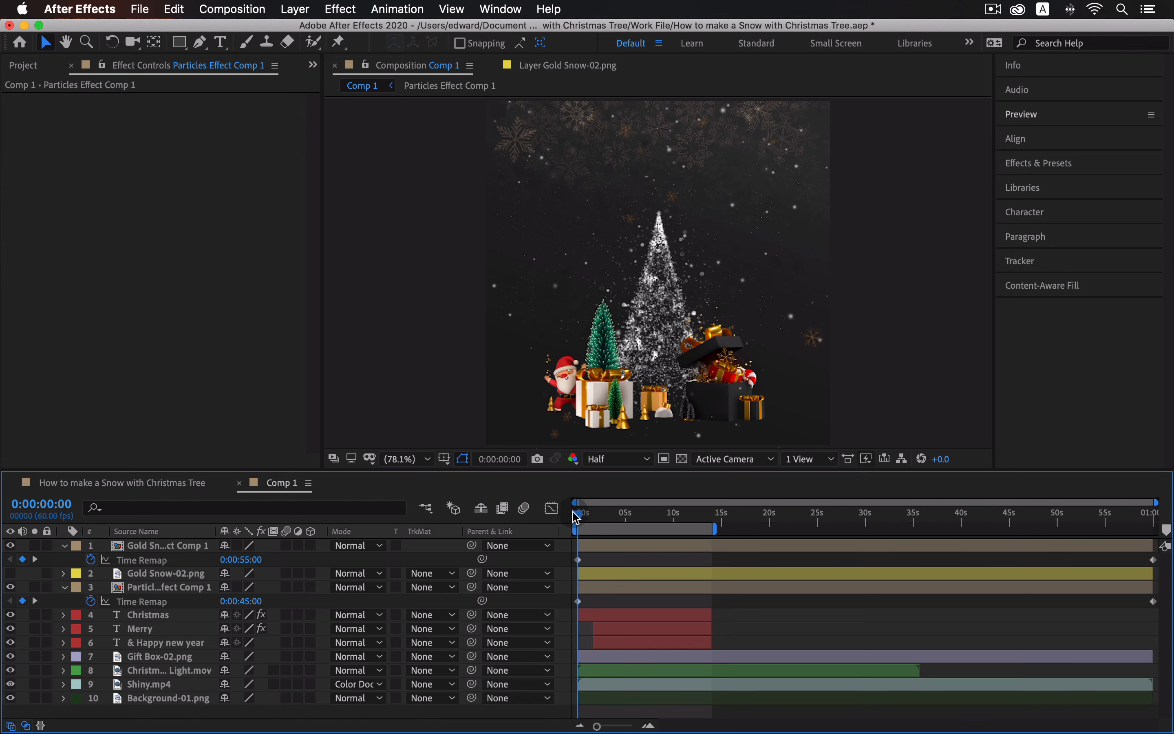
Enlarge the composition view and preview the finished animation with the slowed snow, replaying it from the start.
{"action": "left_click_drag", "start_coordinate": [625, 471], "coordinate": [625, 486]}
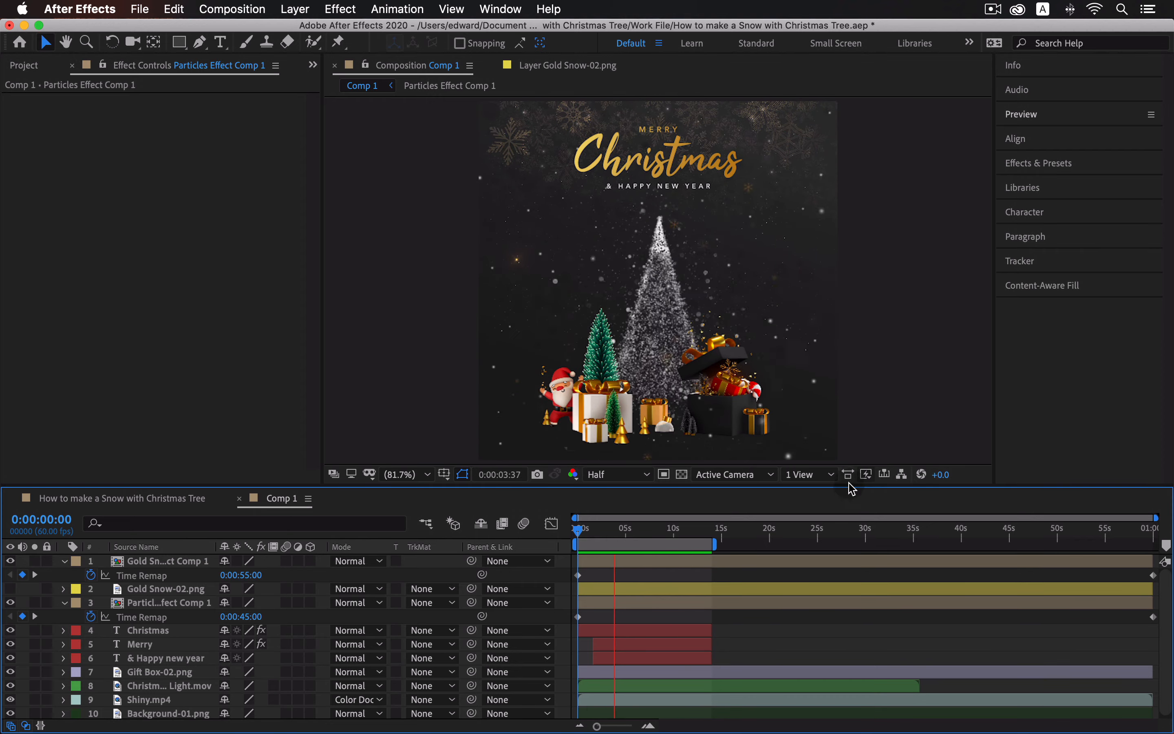
{"action": "key", "text": "space"}
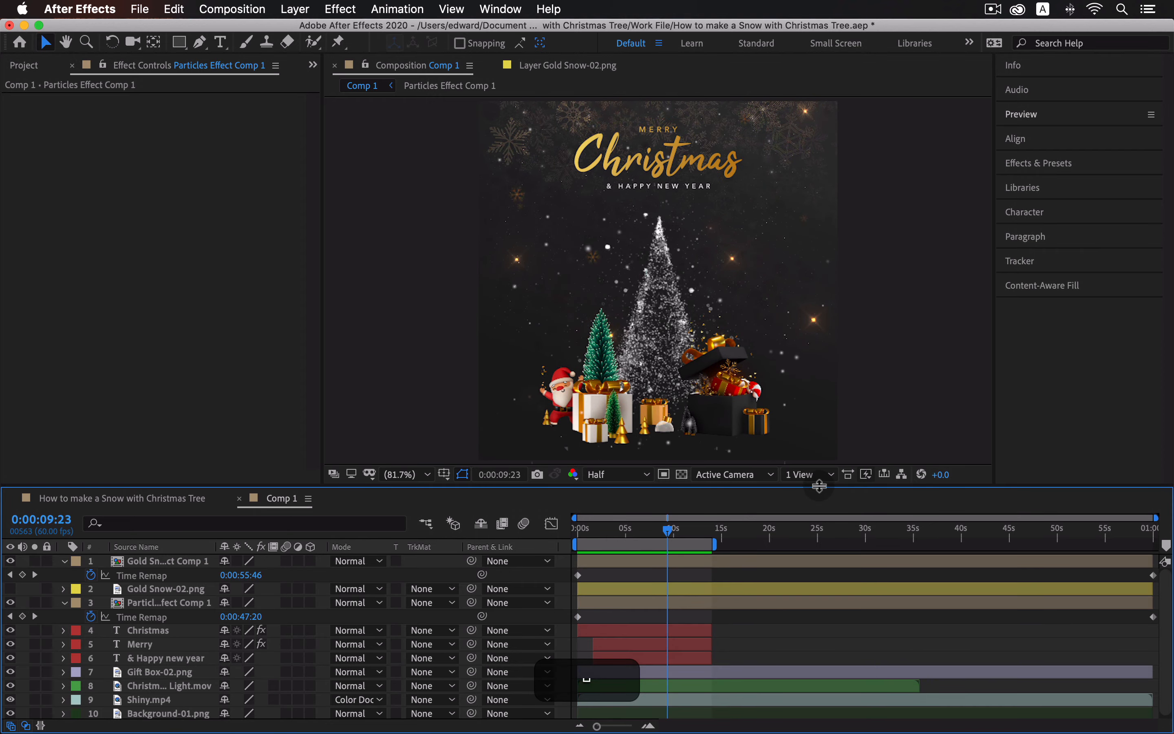
{"action": "left_click_drag", "start_coordinate": [824, 520], "coordinate": [824, 586]}
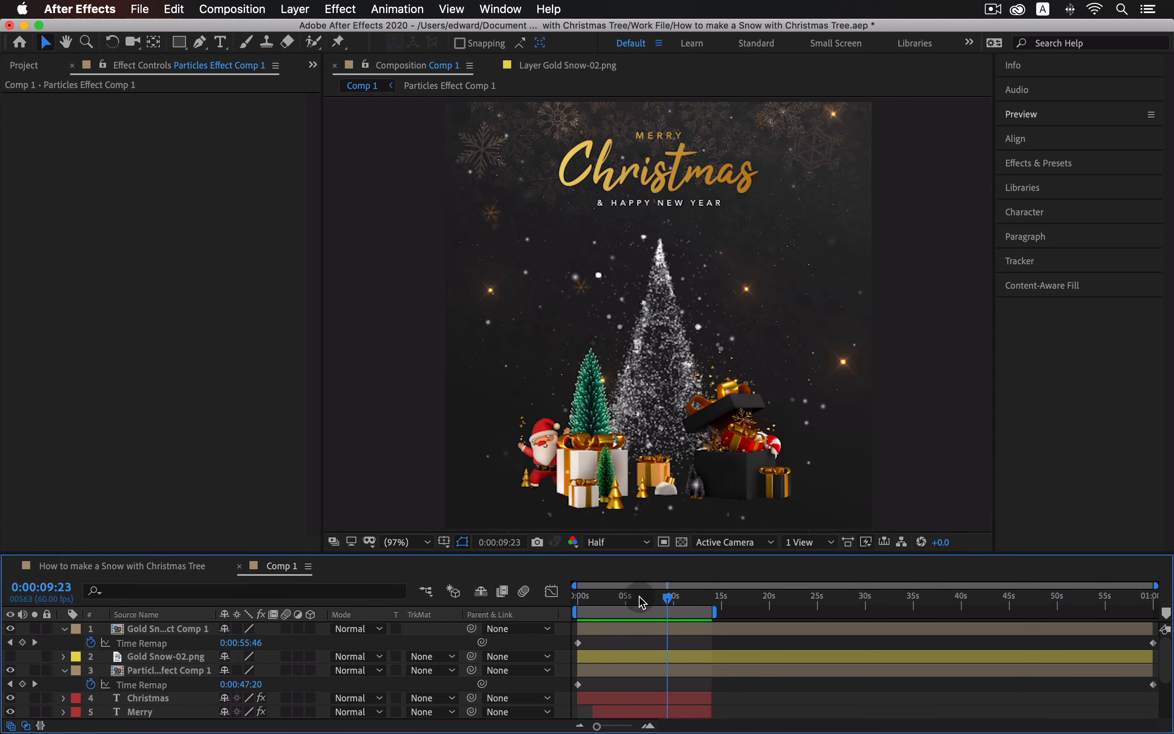
{"action": "left_click", "coordinate": [585, 603]}
{"action": "key", "text": "space"}
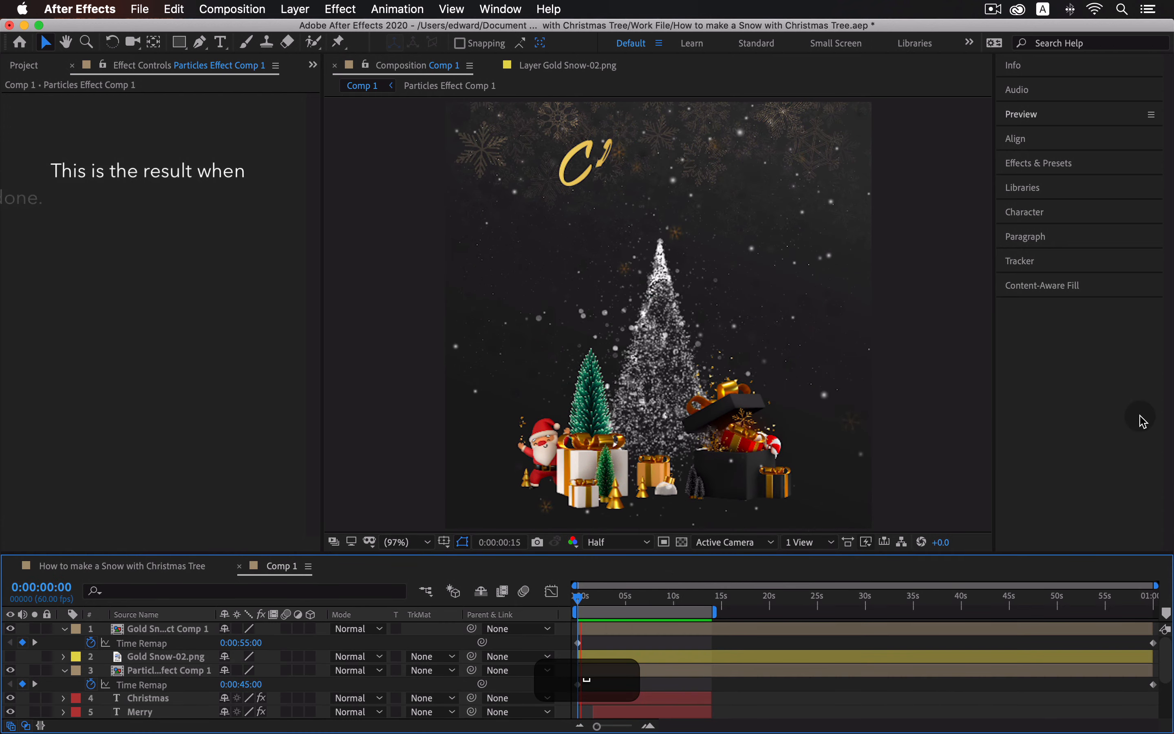